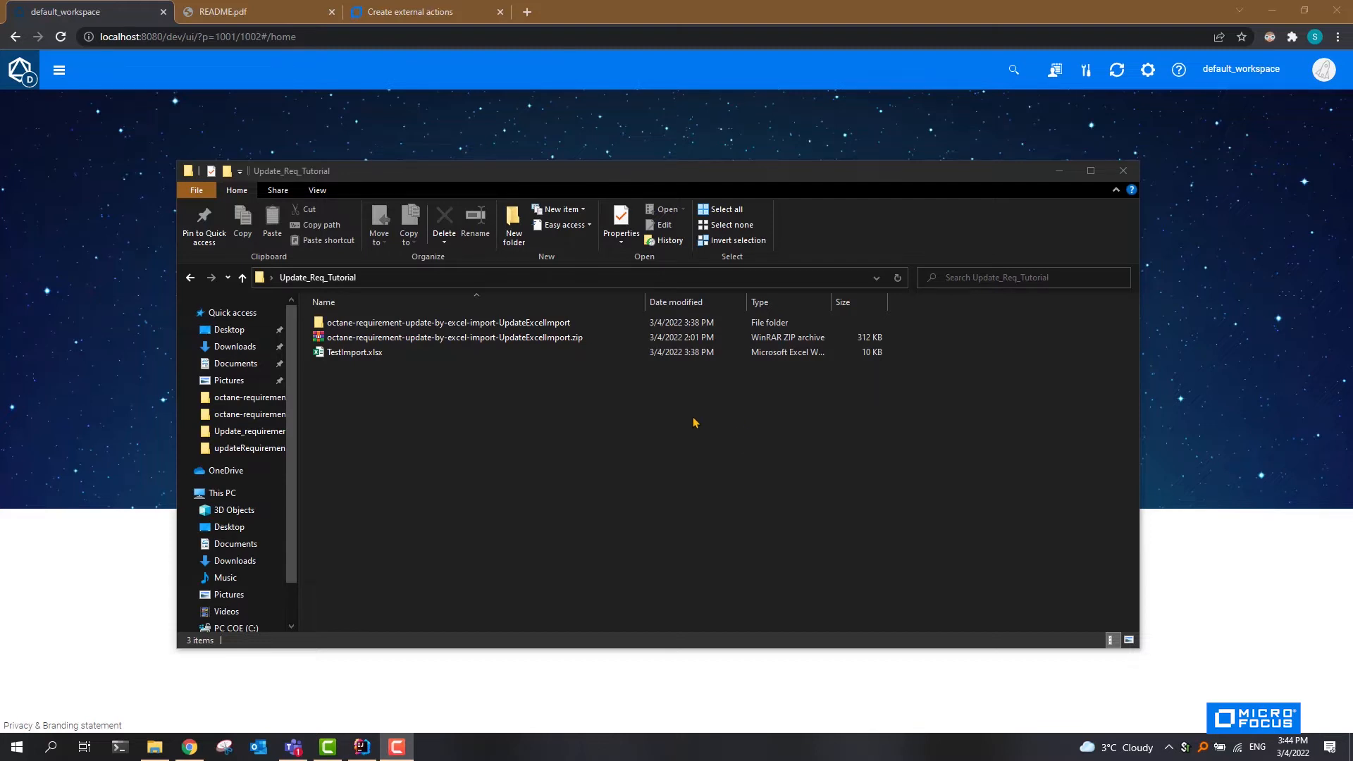
- Open the octane-requirement-update-by-excel-import-UpdateExcelImport folder and look over the files it contains, including config.js
left_click(556, 326)
double_click(555, 326)
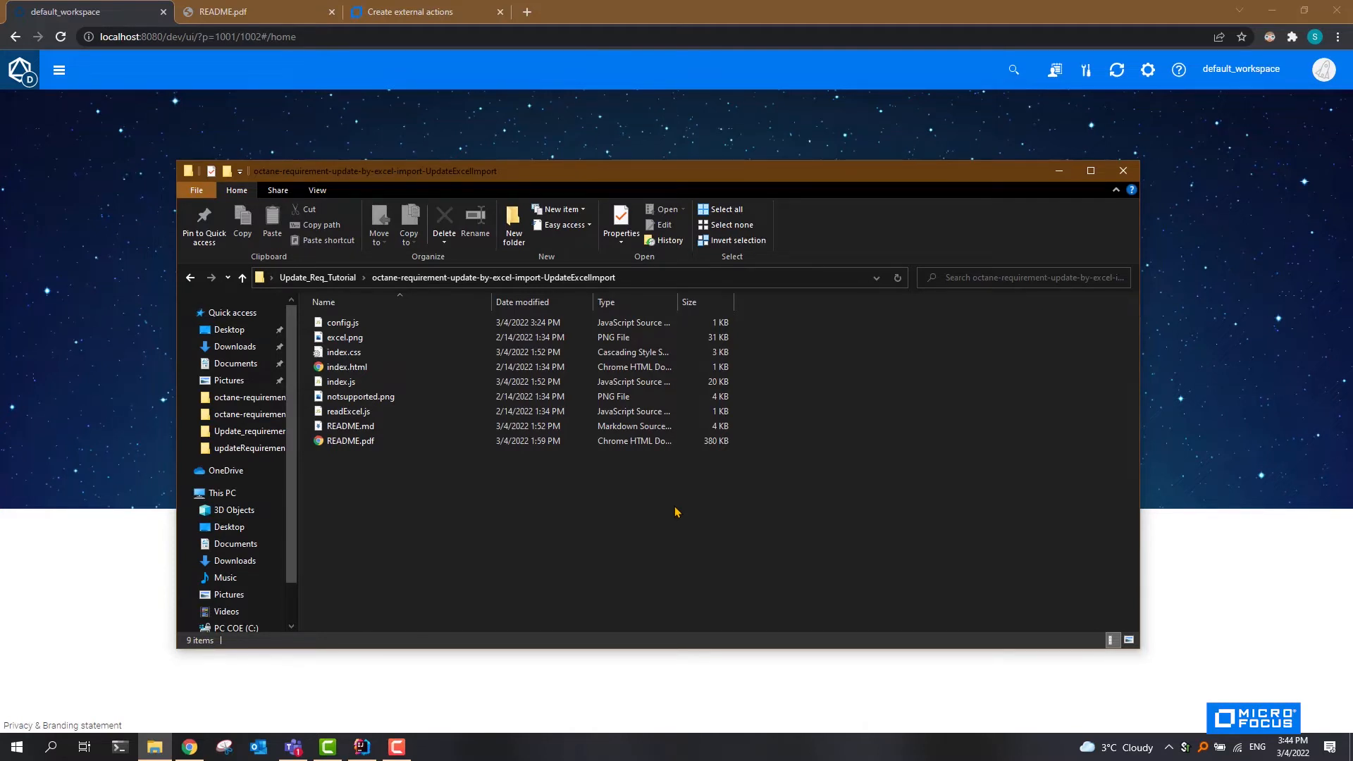
left_click_drag(757, 396, 680, 357)
left_click(818, 406)
left_click(468, 323)
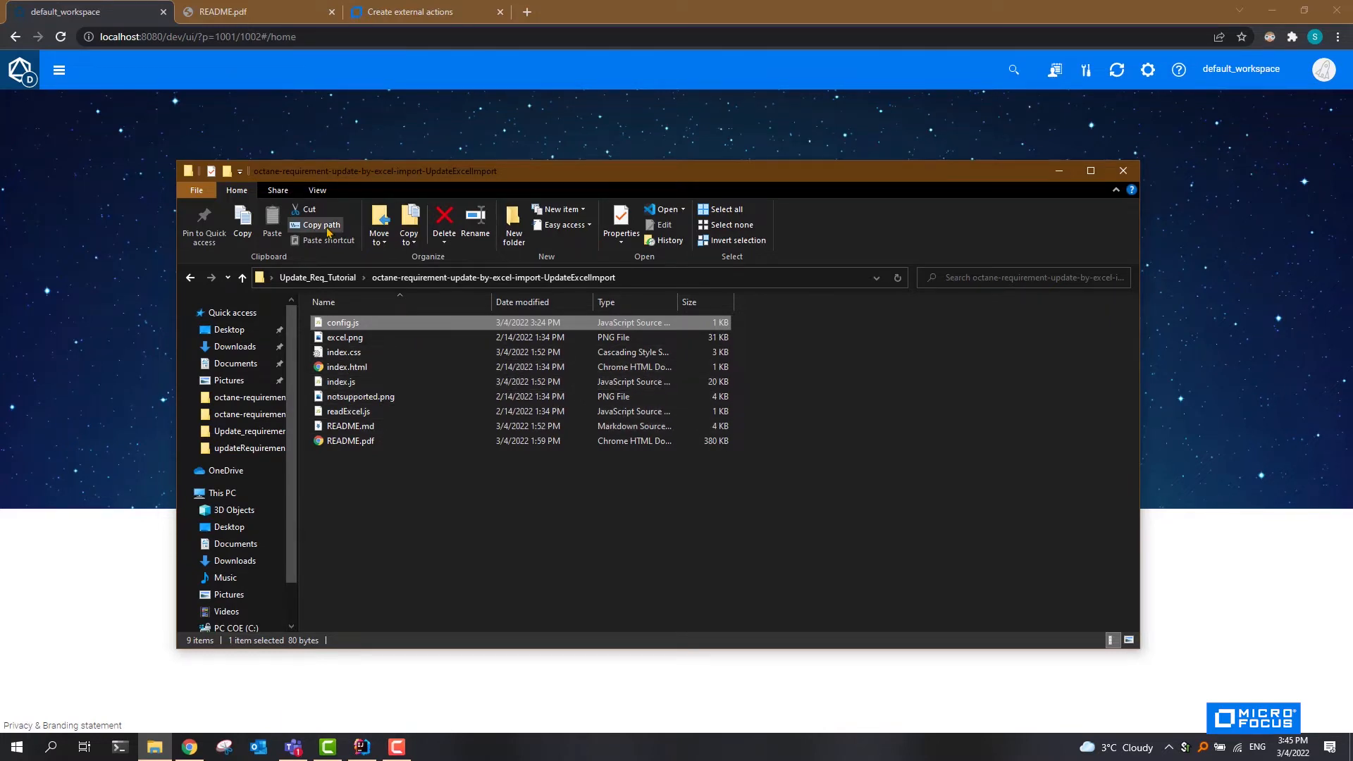
- Switch to README.pdf in the browser and read the first instructions of the How to install section
left_click(245, 19)
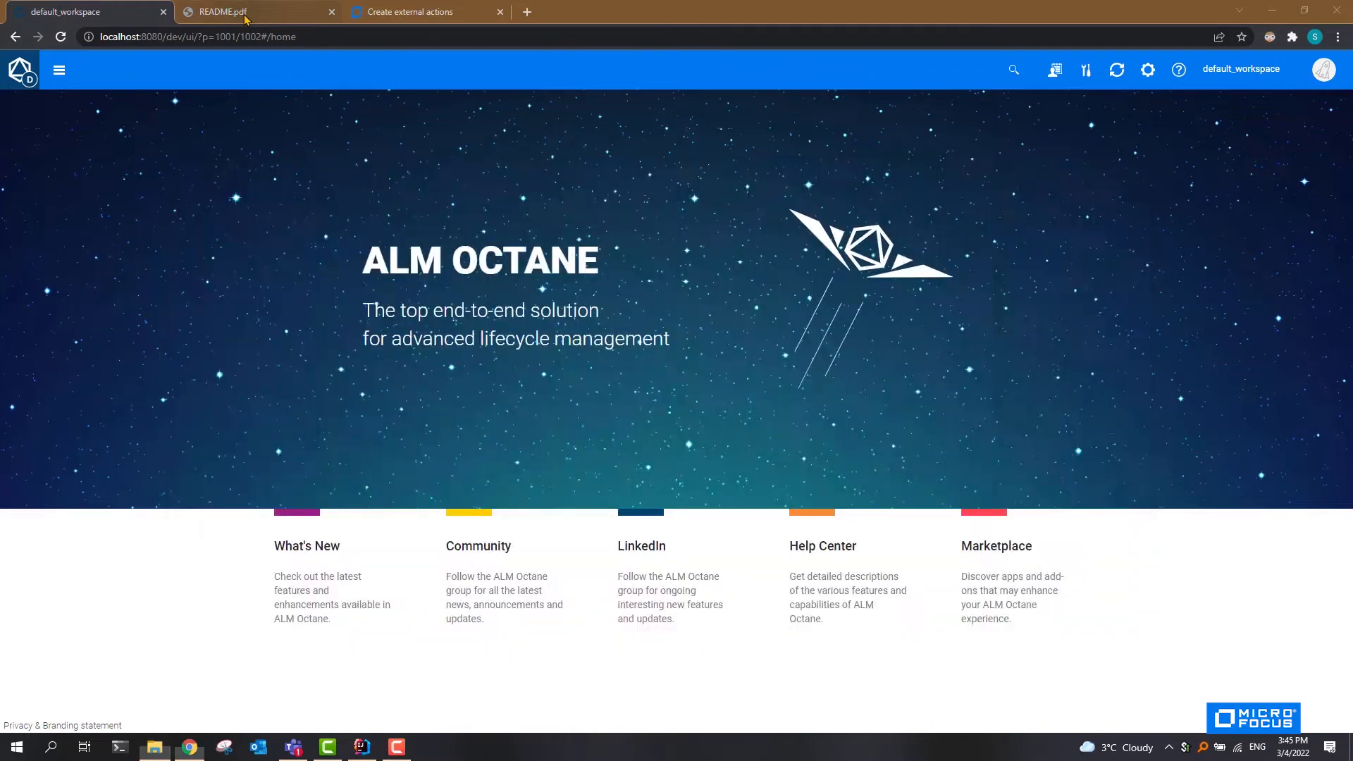
left_click(245, 18)
scroll(487, 260, "up", 5)
scroll(500, 271, "down", 3)
scroll(514, 280, "up", 1)
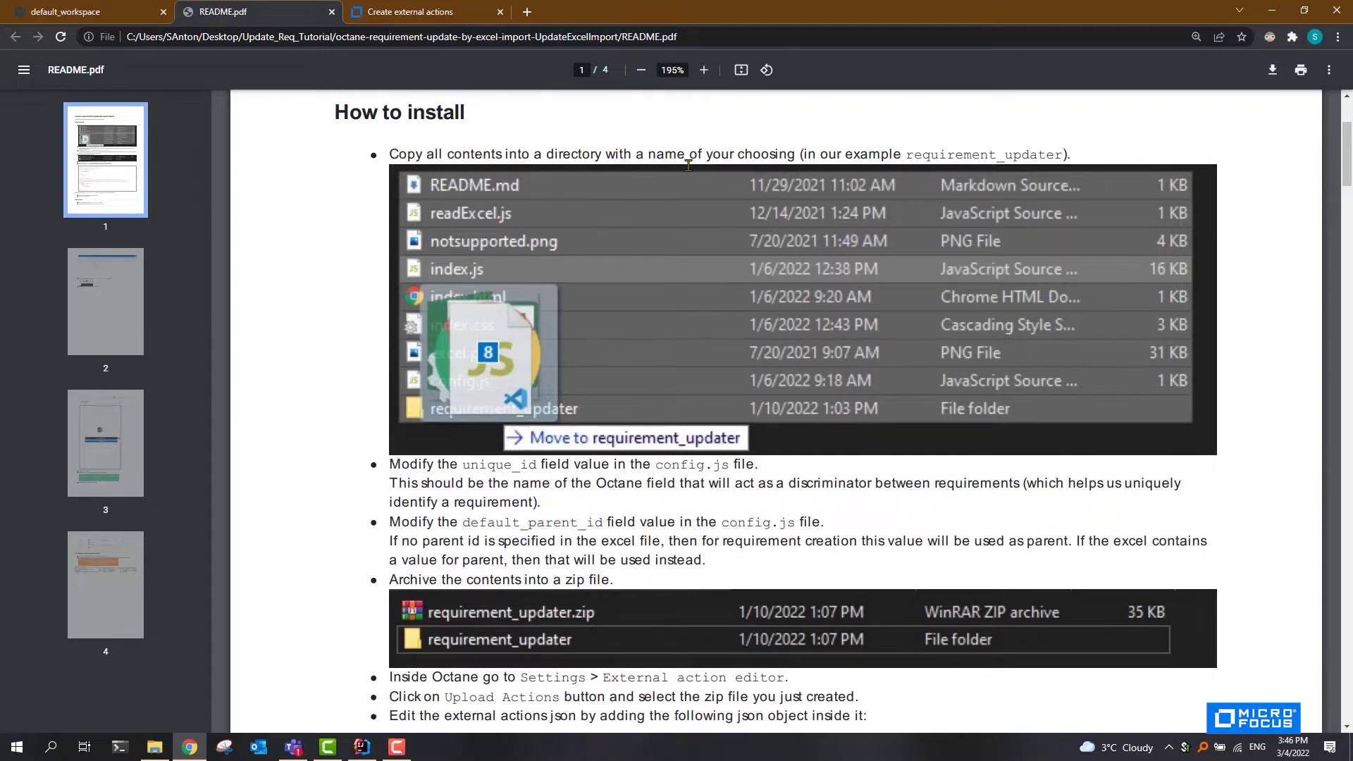
scroll(698, 164, "down", 1)
scroll(698, 163, "up", 1)
scroll(580, 283, "down", 1)
- Switch to File Explorer and create a folder named requirement_updater inside the extracted import folder
left_click(157, 748)
scroll(233, 564, "down", 1)
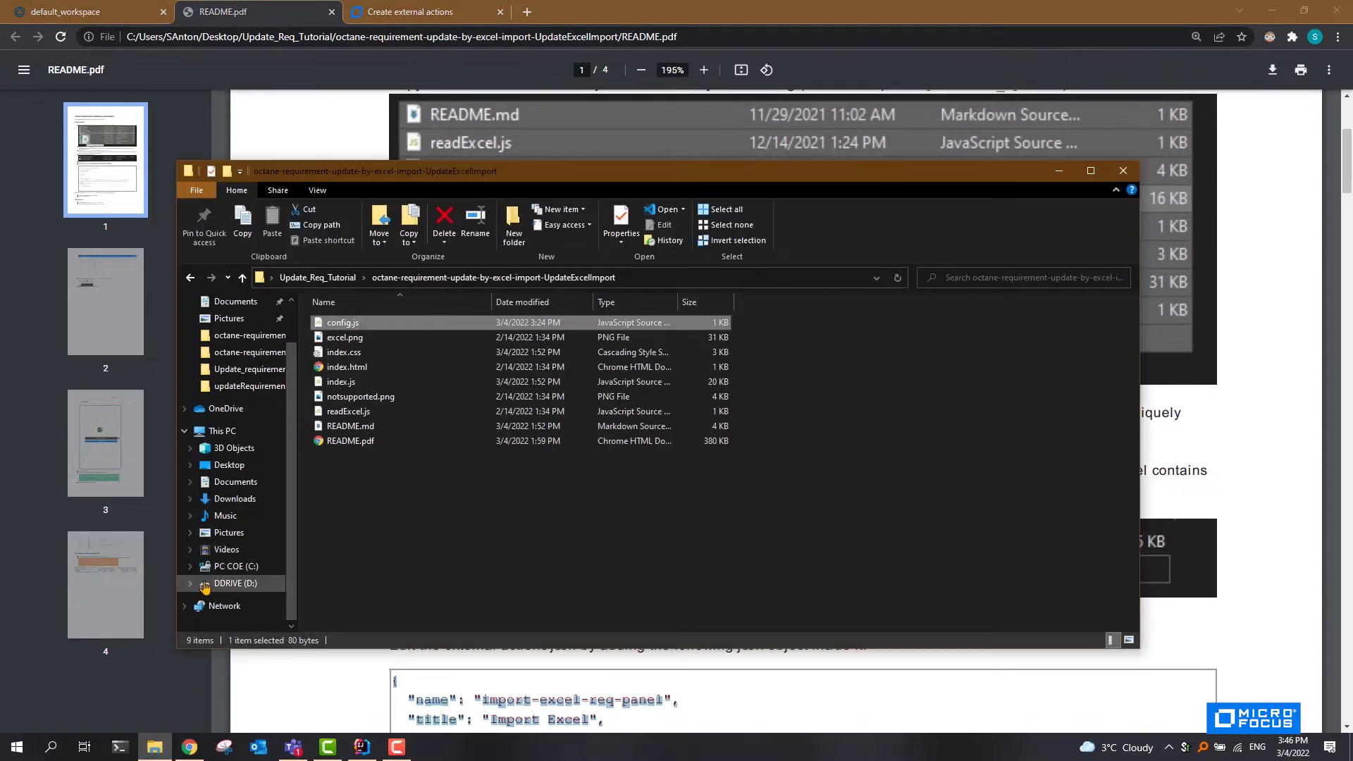
right_click(416, 502)
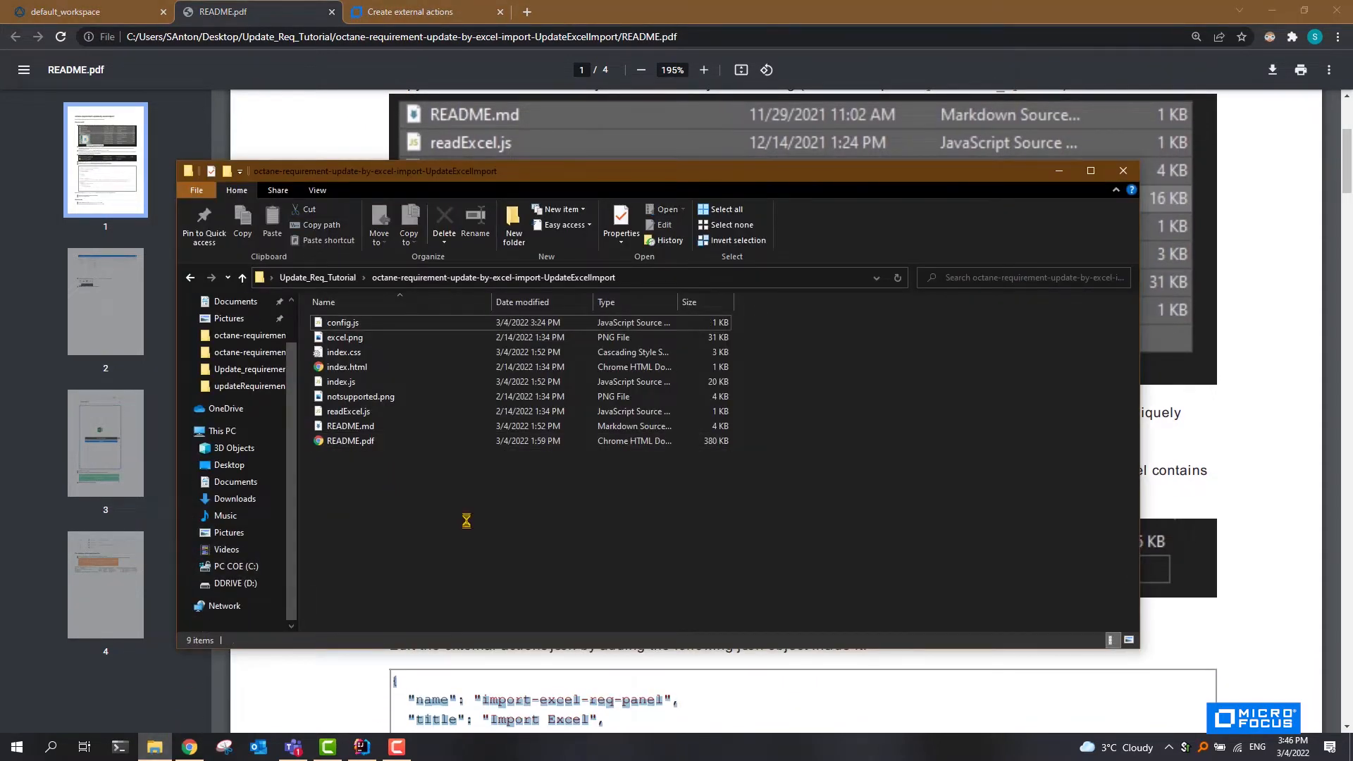
mouse_move(530, 710)
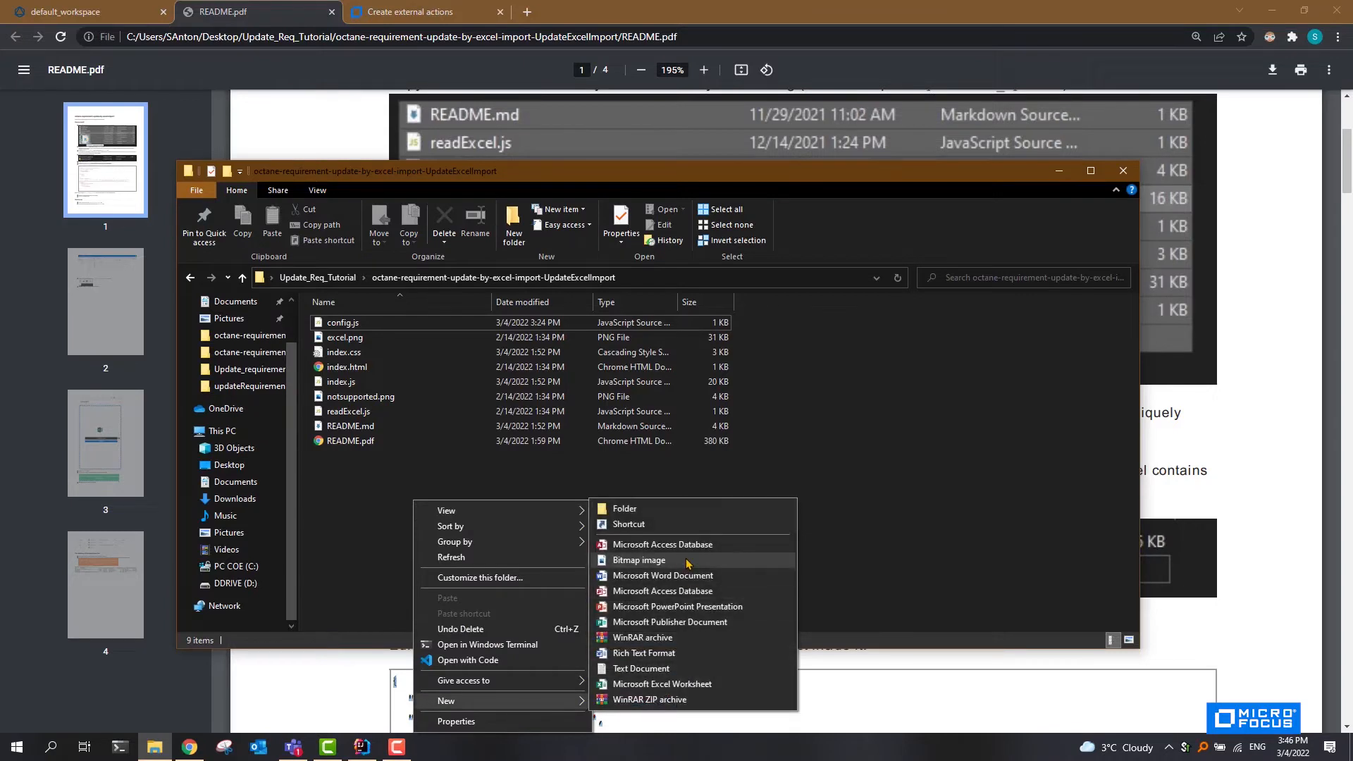
left_click(680, 516)
type("re")
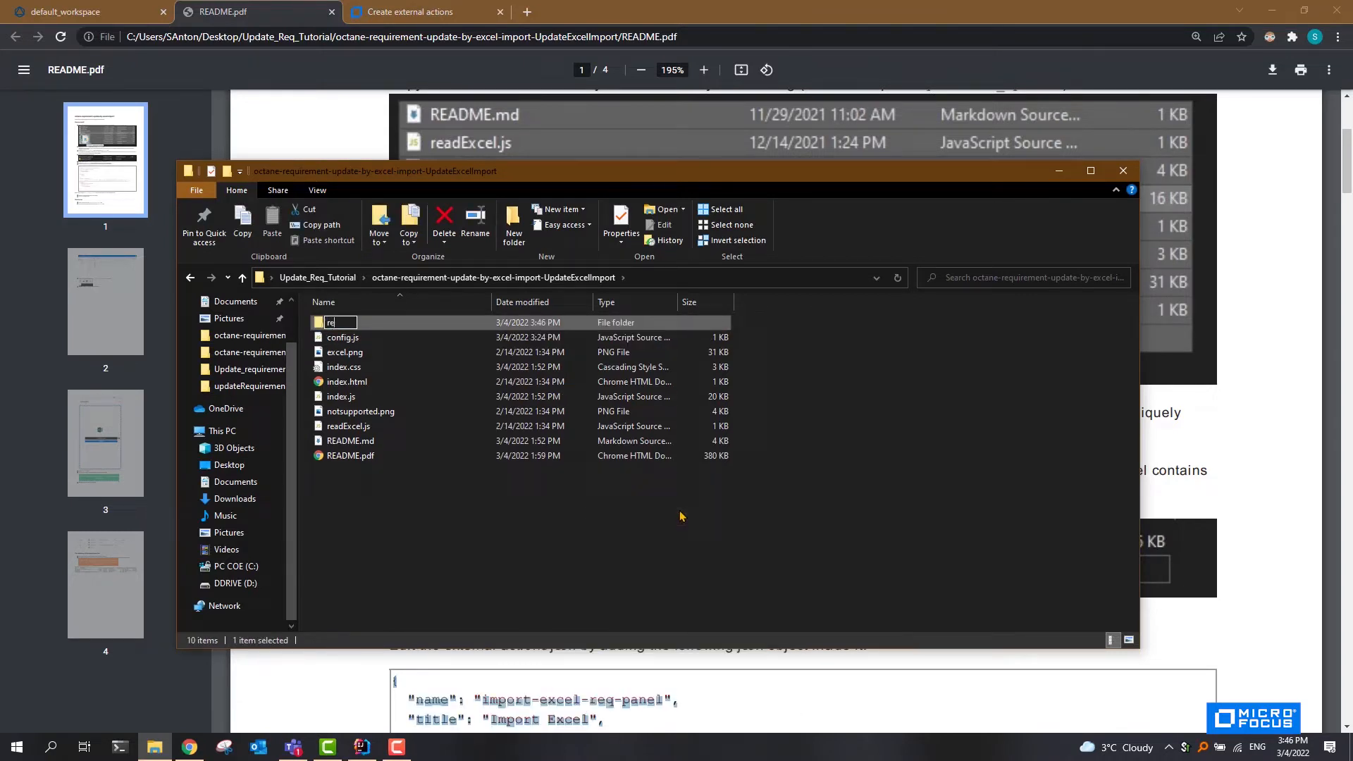
type("quirement_updater")
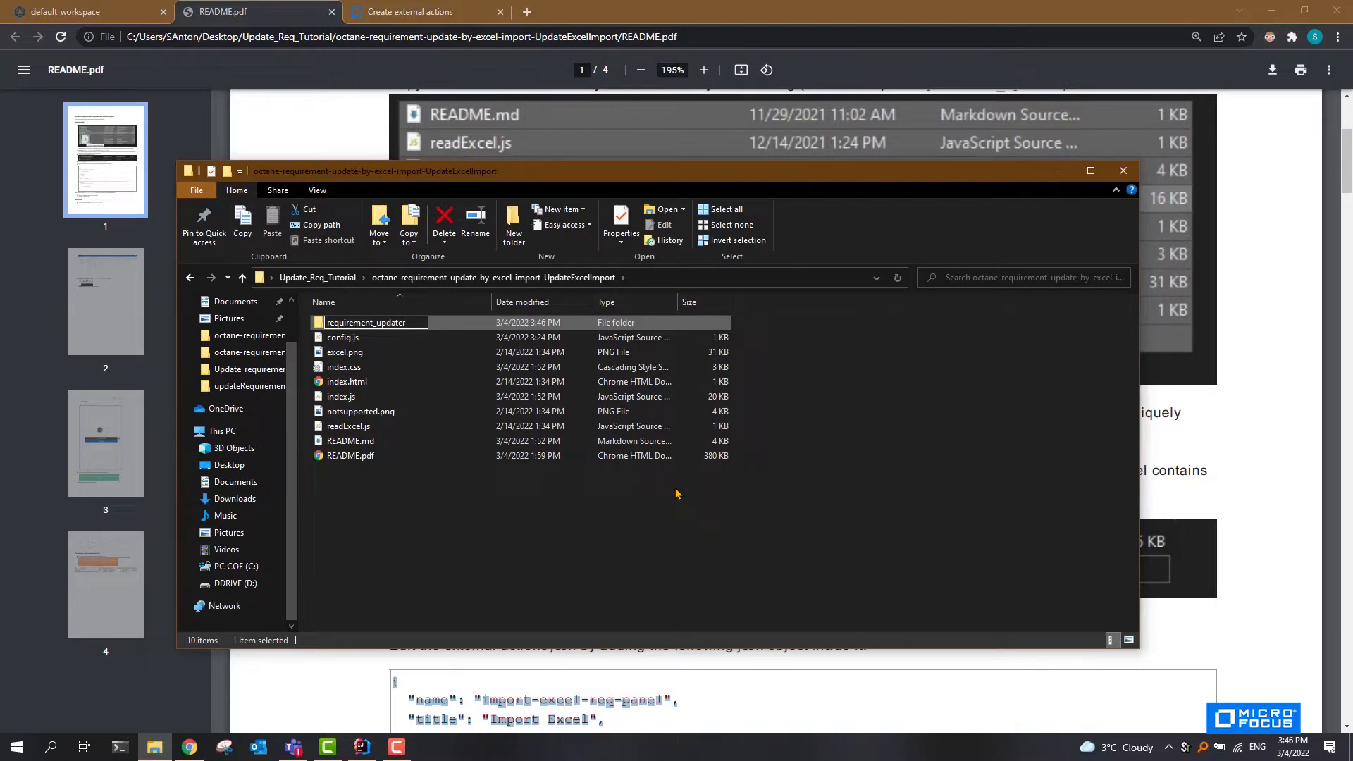
key("Return")
- Move all files from config.js through readExcel.js into the requirement_updater folder, leaving out the two README files
left_click(532, 511)
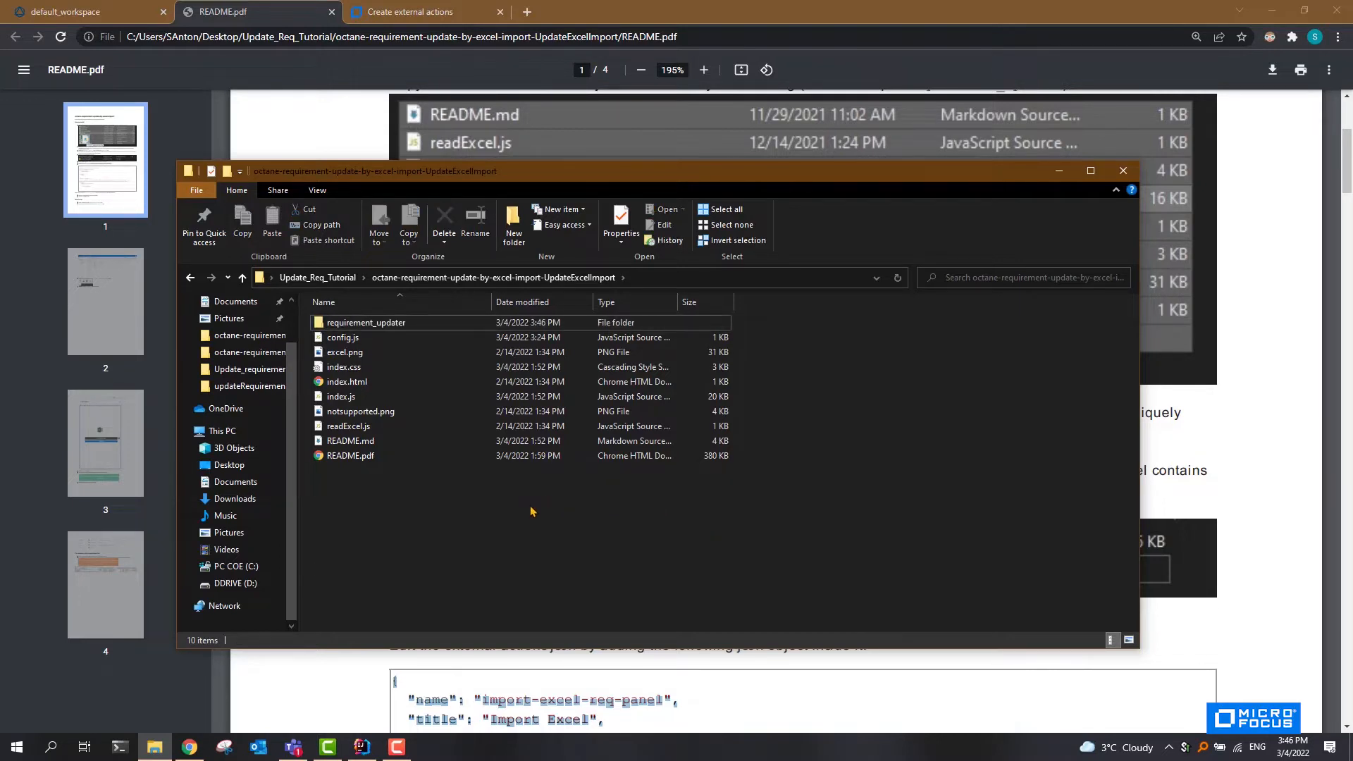
left_click_drag(748, 428, 611, 336)
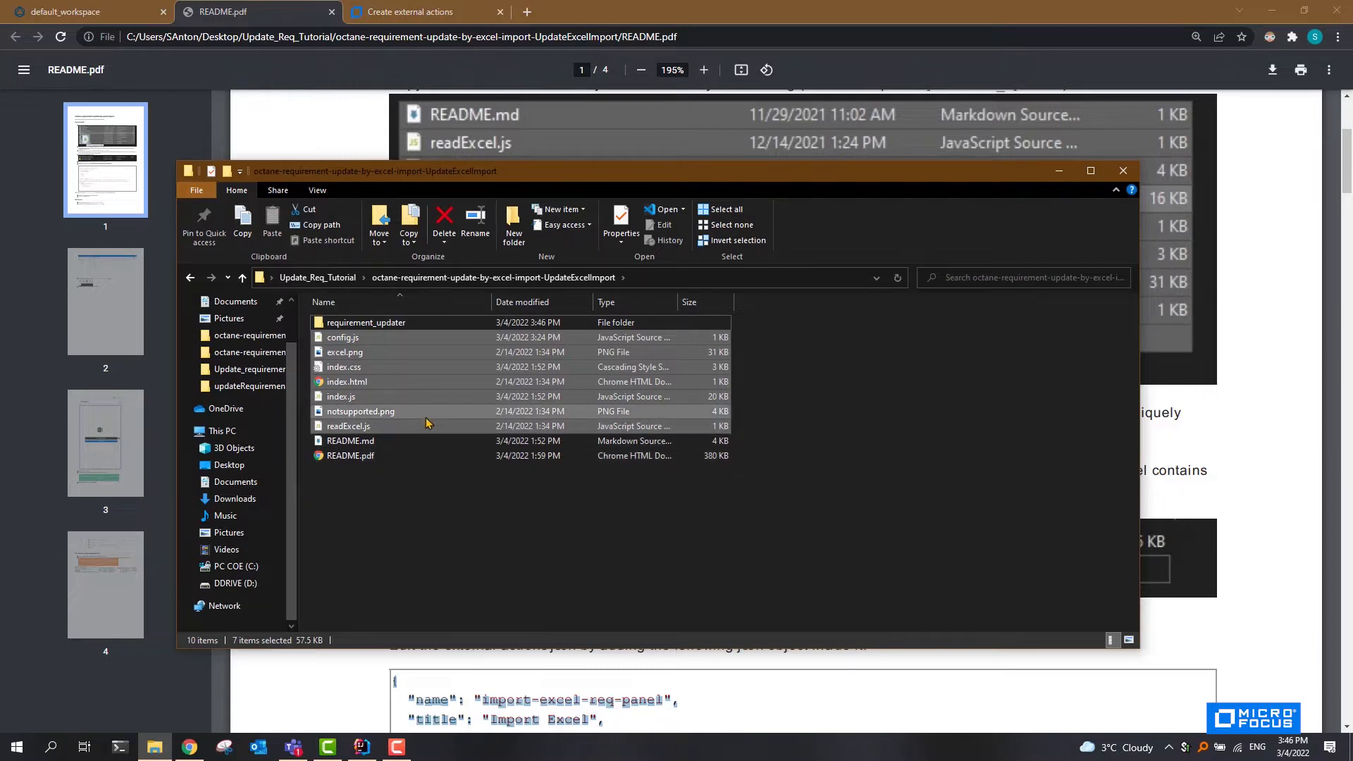
left_click_drag(364, 375, 392, 325)
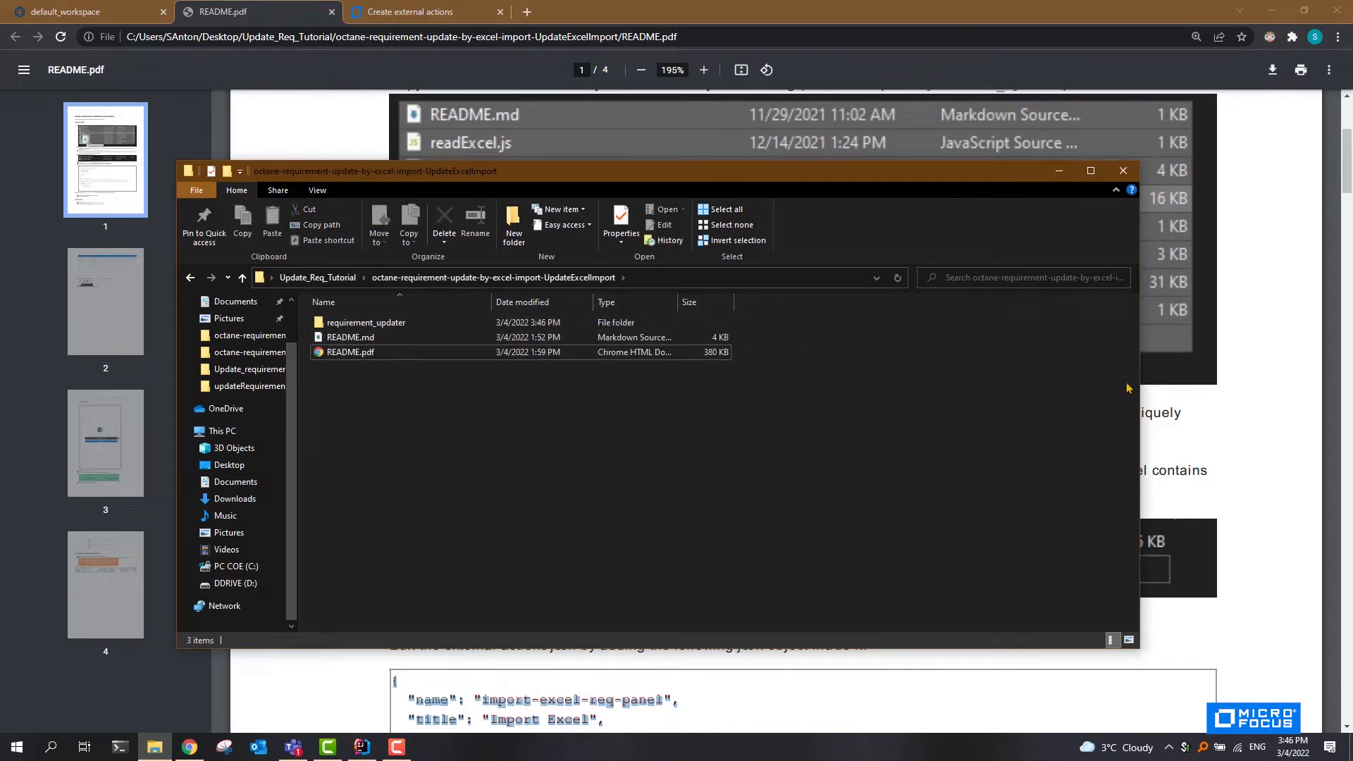
- Return to README.pdf and read the instructions on modifying unique_id and default_parent_id in config.js
left_click(1216, 413)
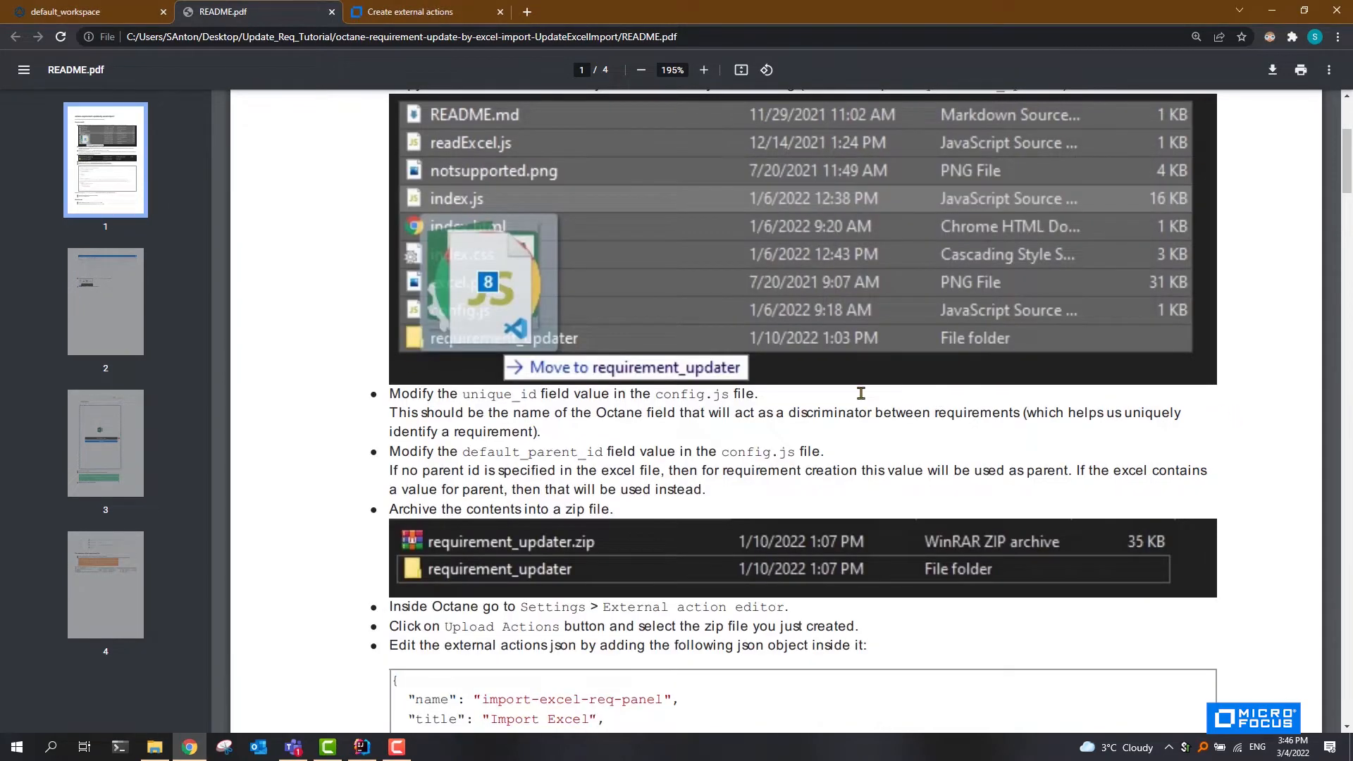
scroll(856, 393, "up", 3)
scroll(853, 393, "down", 3)
scroll(851, 394, "down", 1)
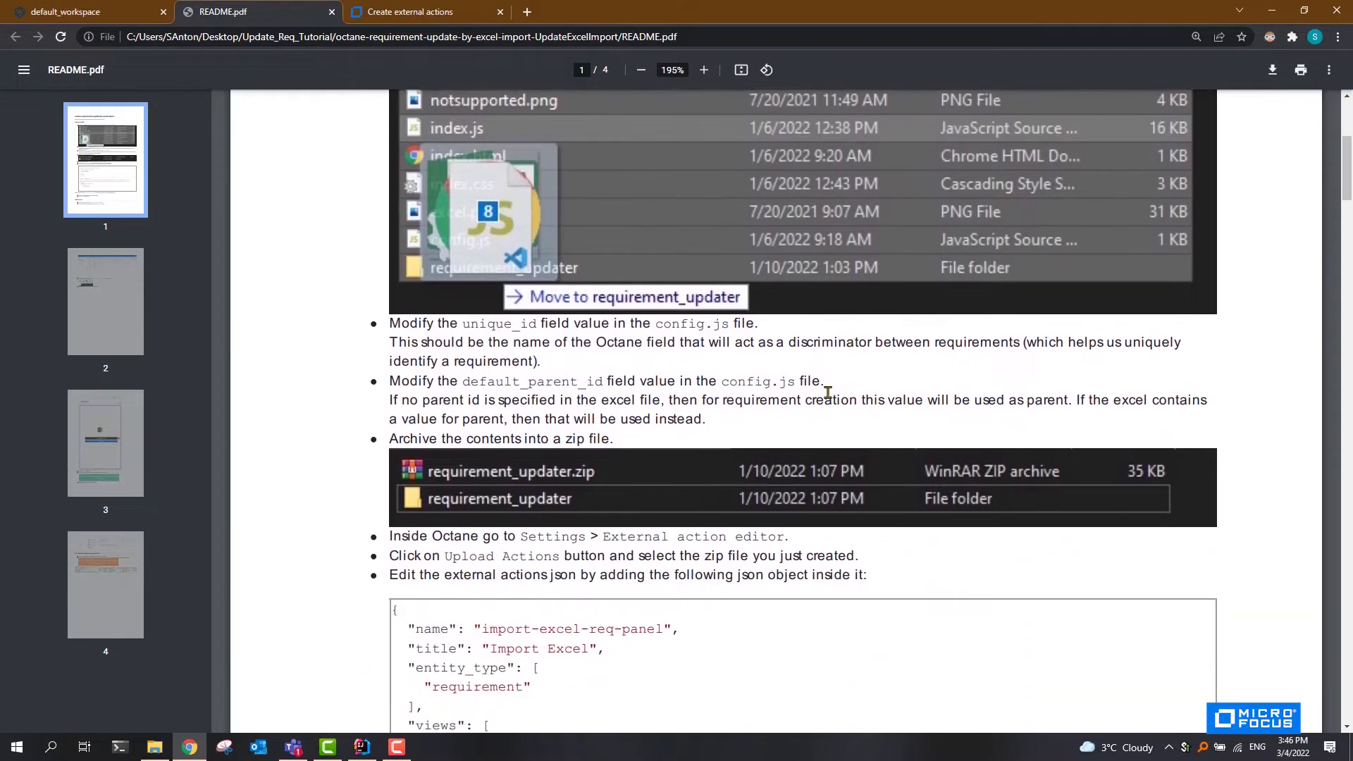
double_click(473, 324)
left_click_drag(471, 381, 604, 381)
left_click(667, 362)
left_click_drag(464, 324, 537, 326)
left_click_drag(464, 383, 603, 382)
left_click(636, 399)
- In the ALM Octane workspace, open the Requirements module and view Folder1's ID and its child requirements
left_click(94, 12)
left_click(60, 71)
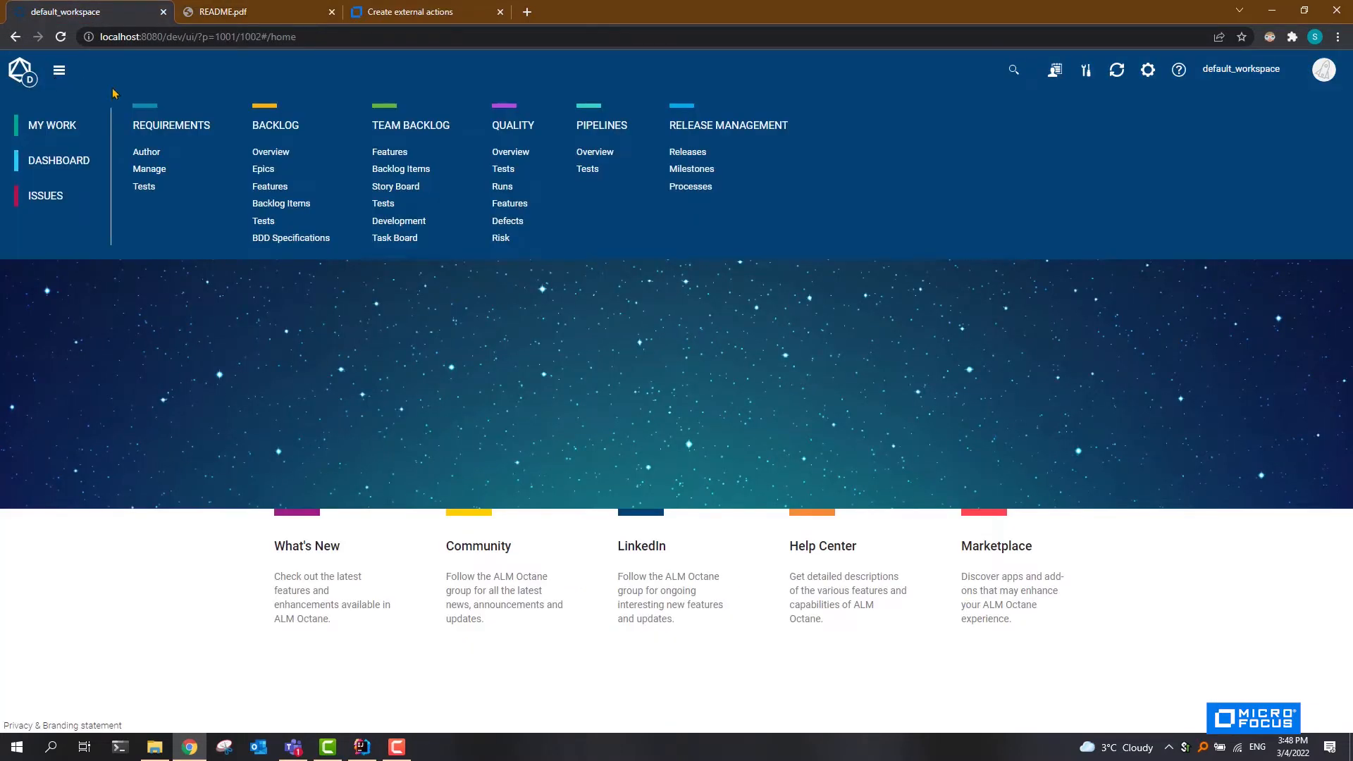
left_click(176, 128)
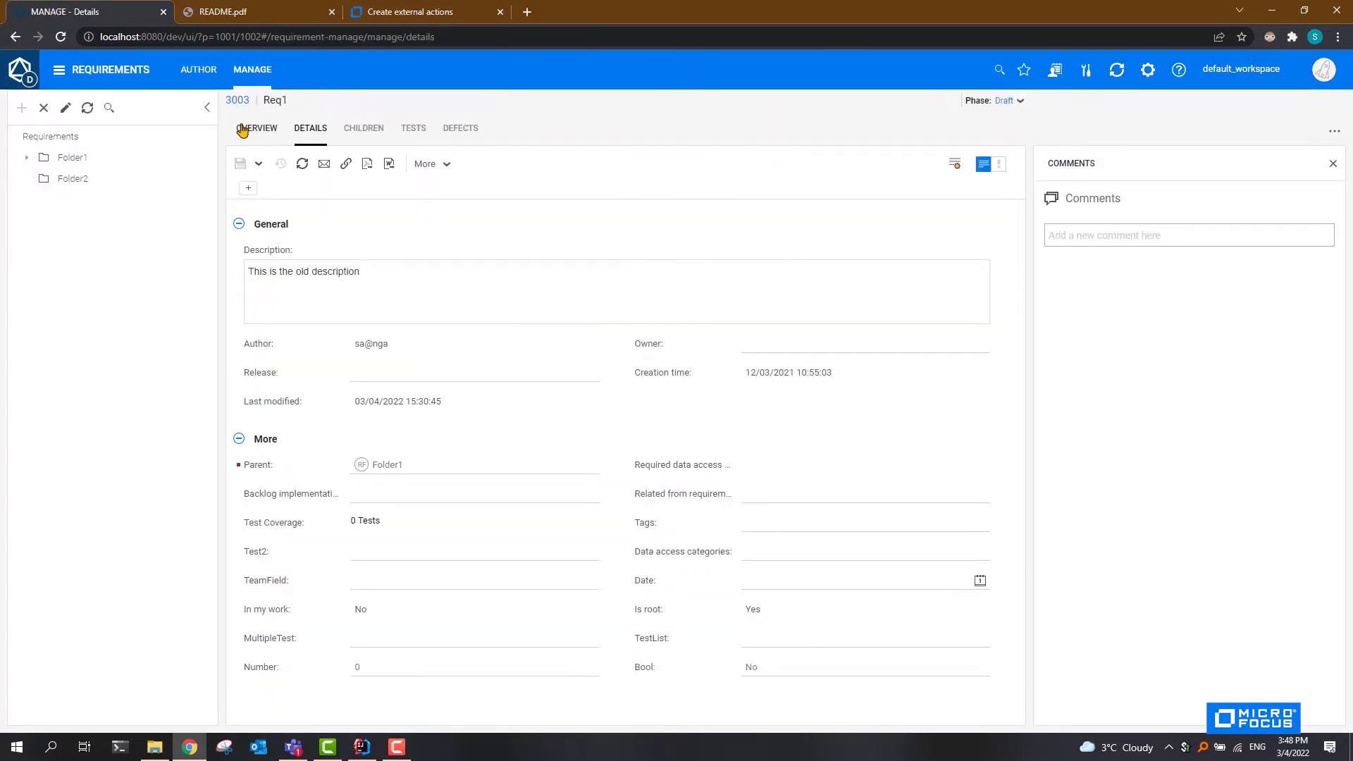
left_click(57, 136)
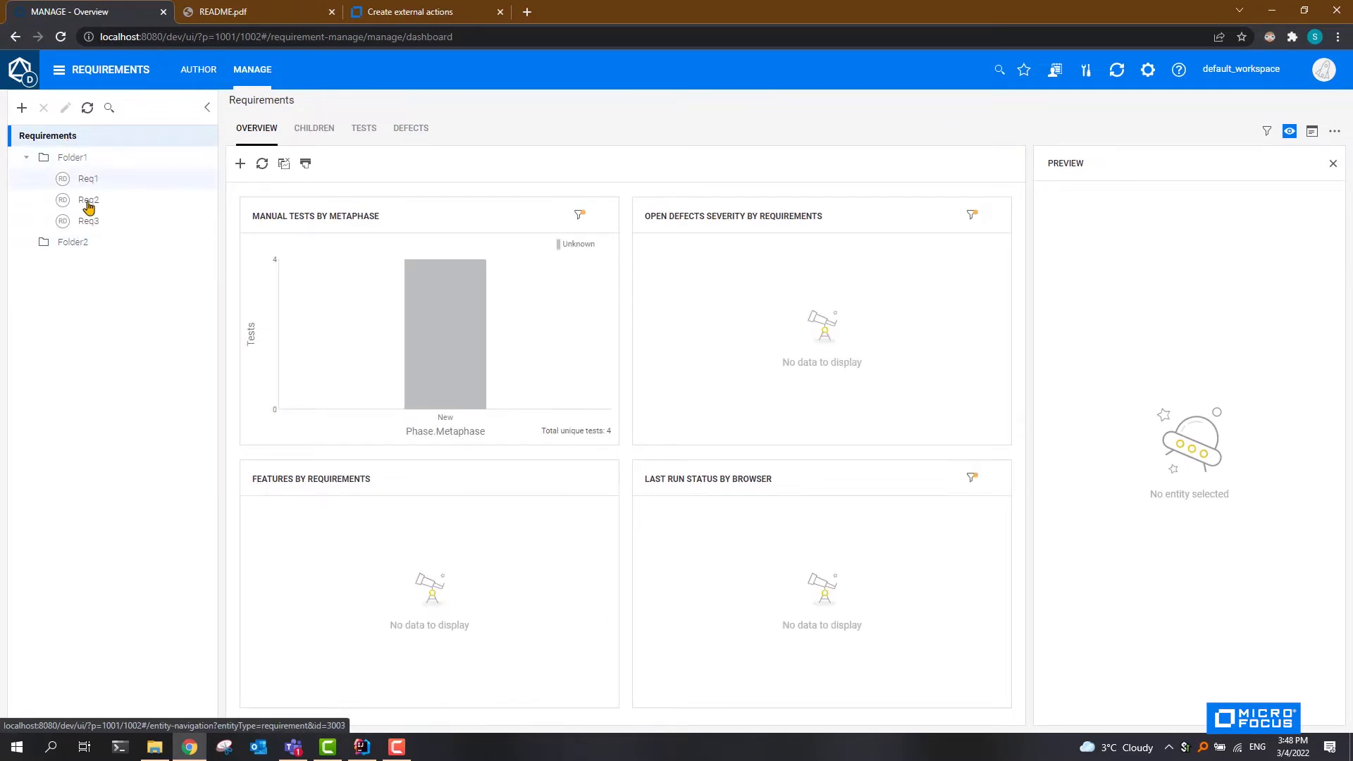
left_click(82, 166)
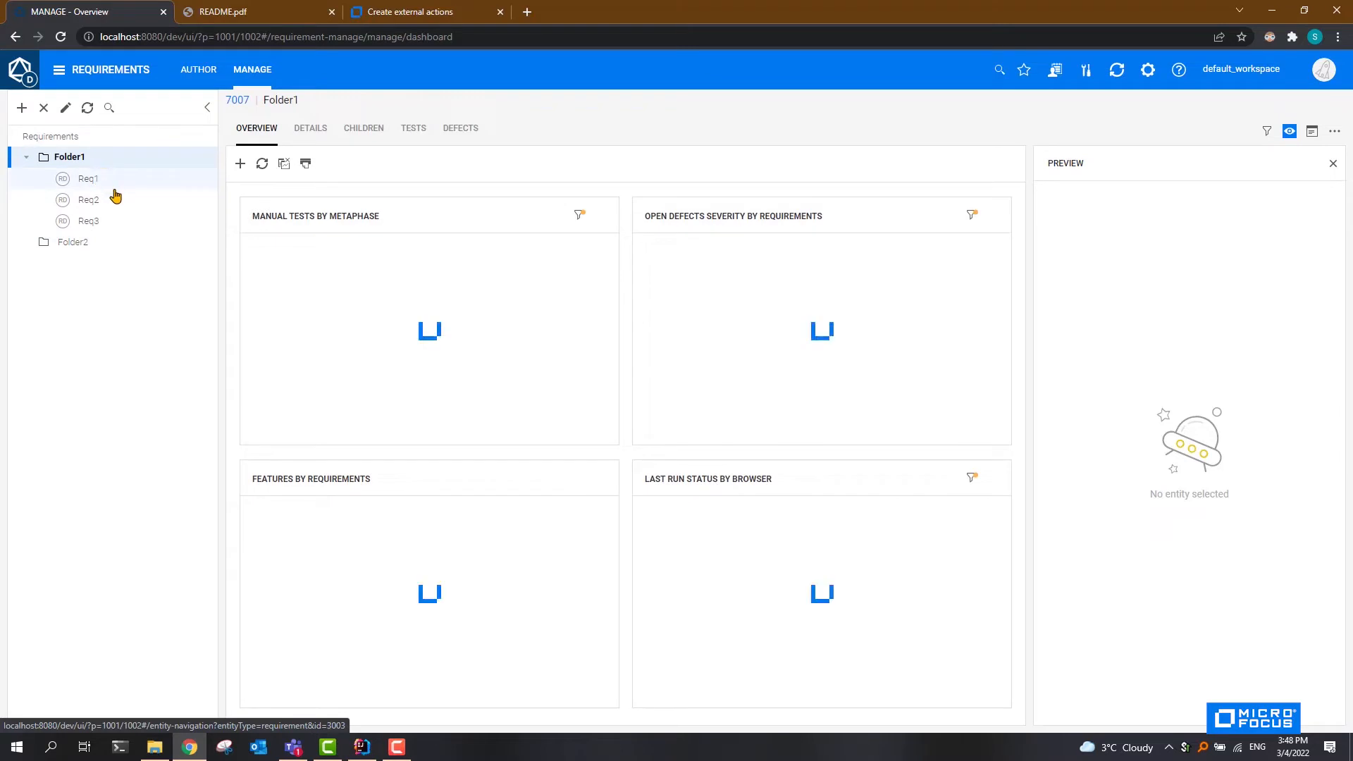
left_click(364, 129)
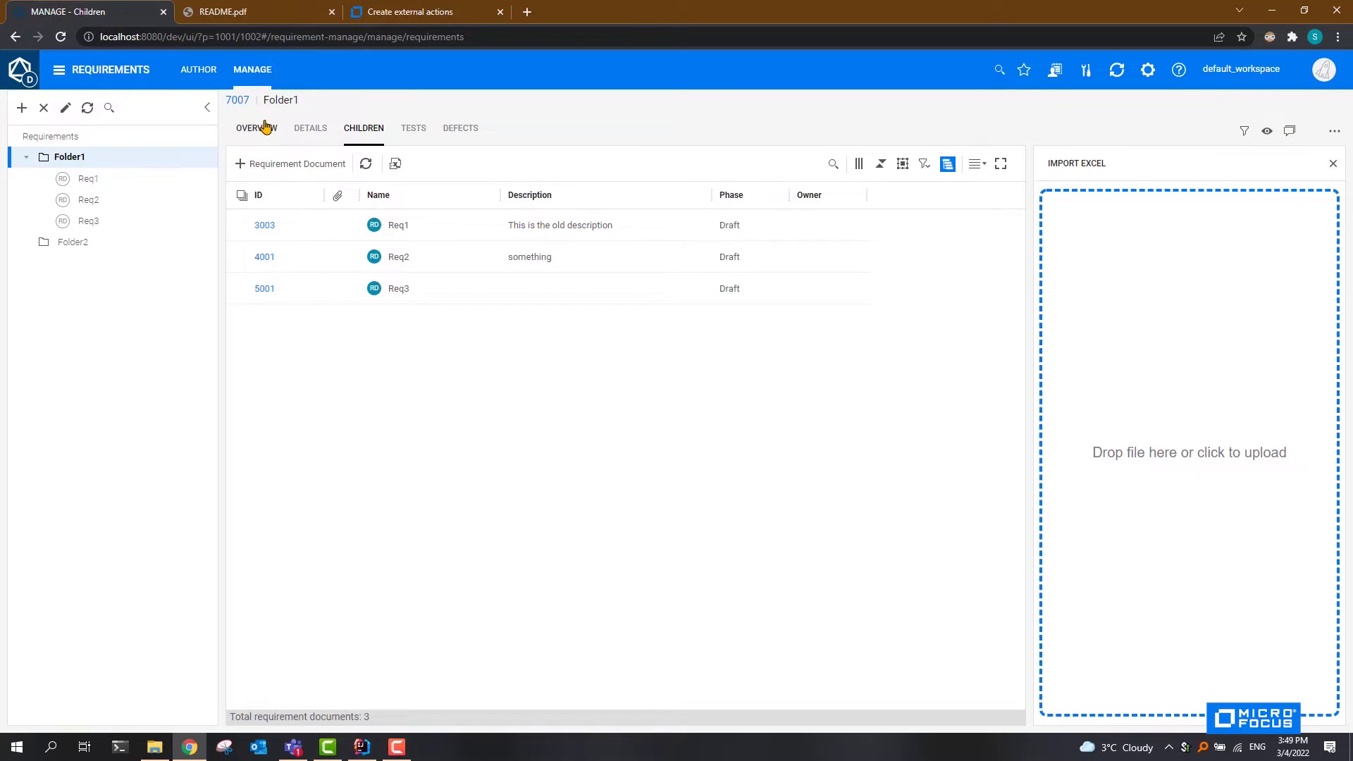
- Switch to File Explorer, open config.js from the requirement_updater folder and set default_parent_id to '7007'
left_click(158, 748)
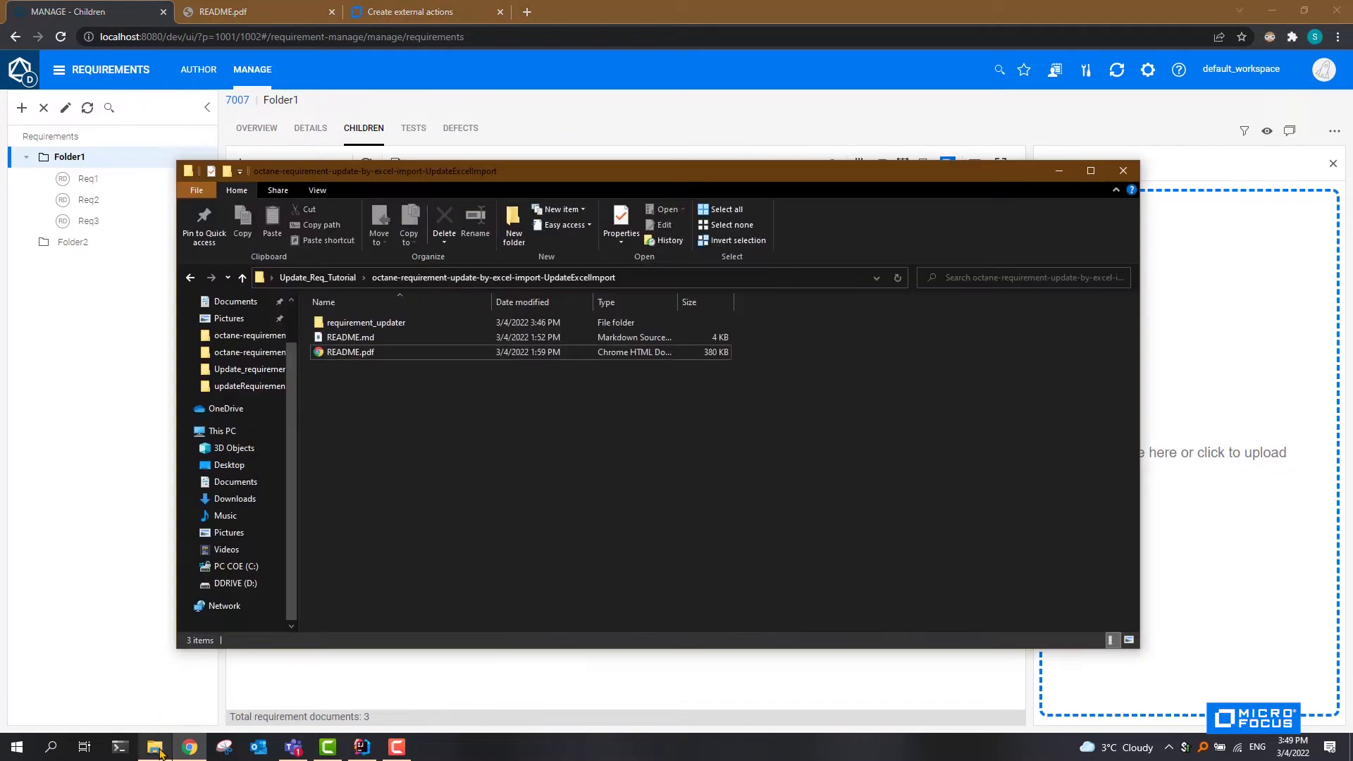
double_click(355, 322)
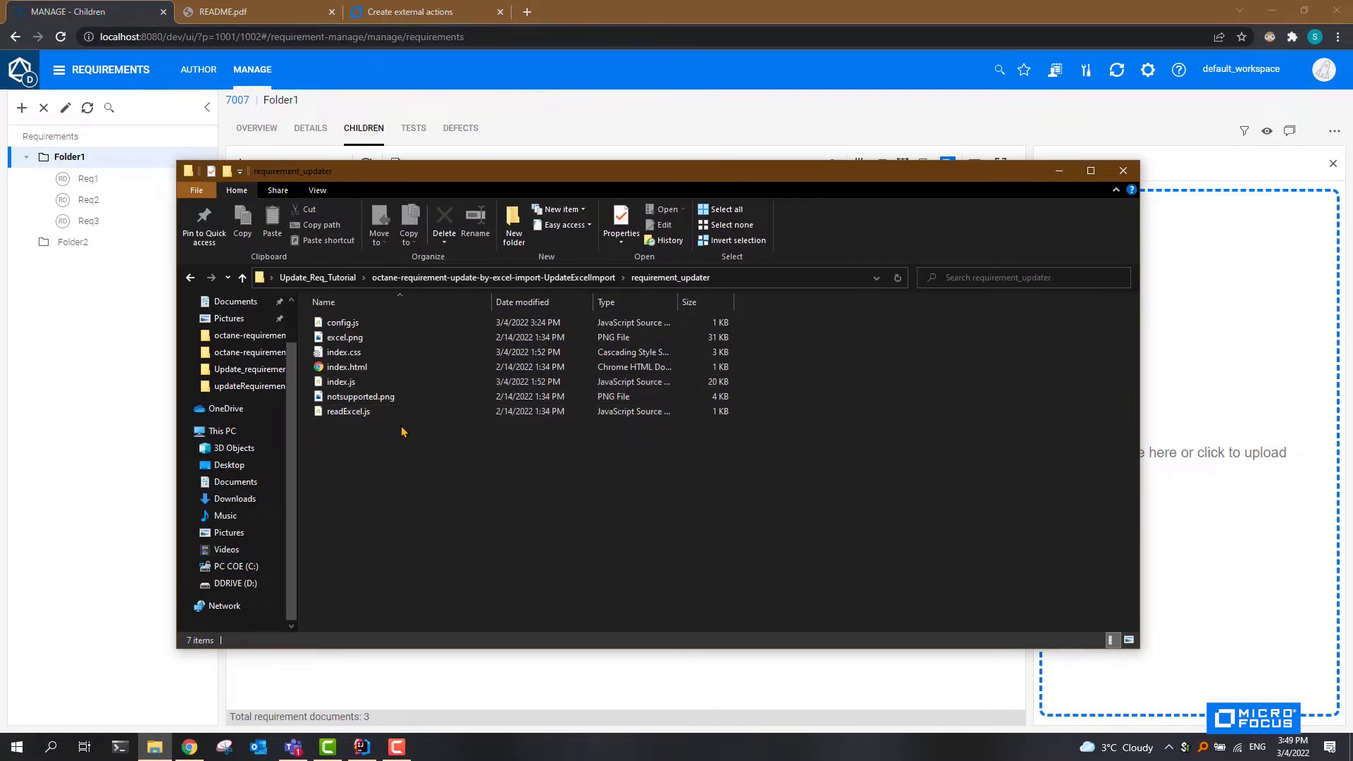
left_click(373, 323)
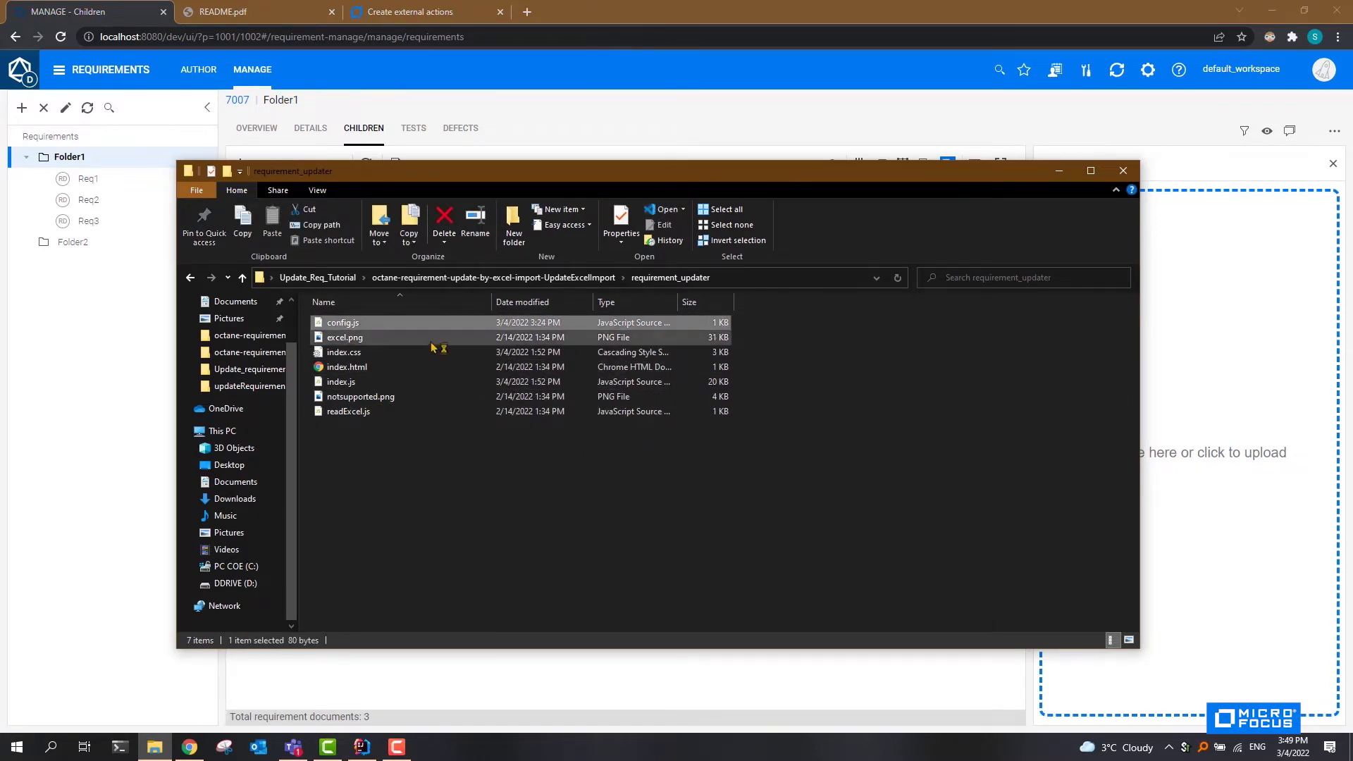
key("Return")
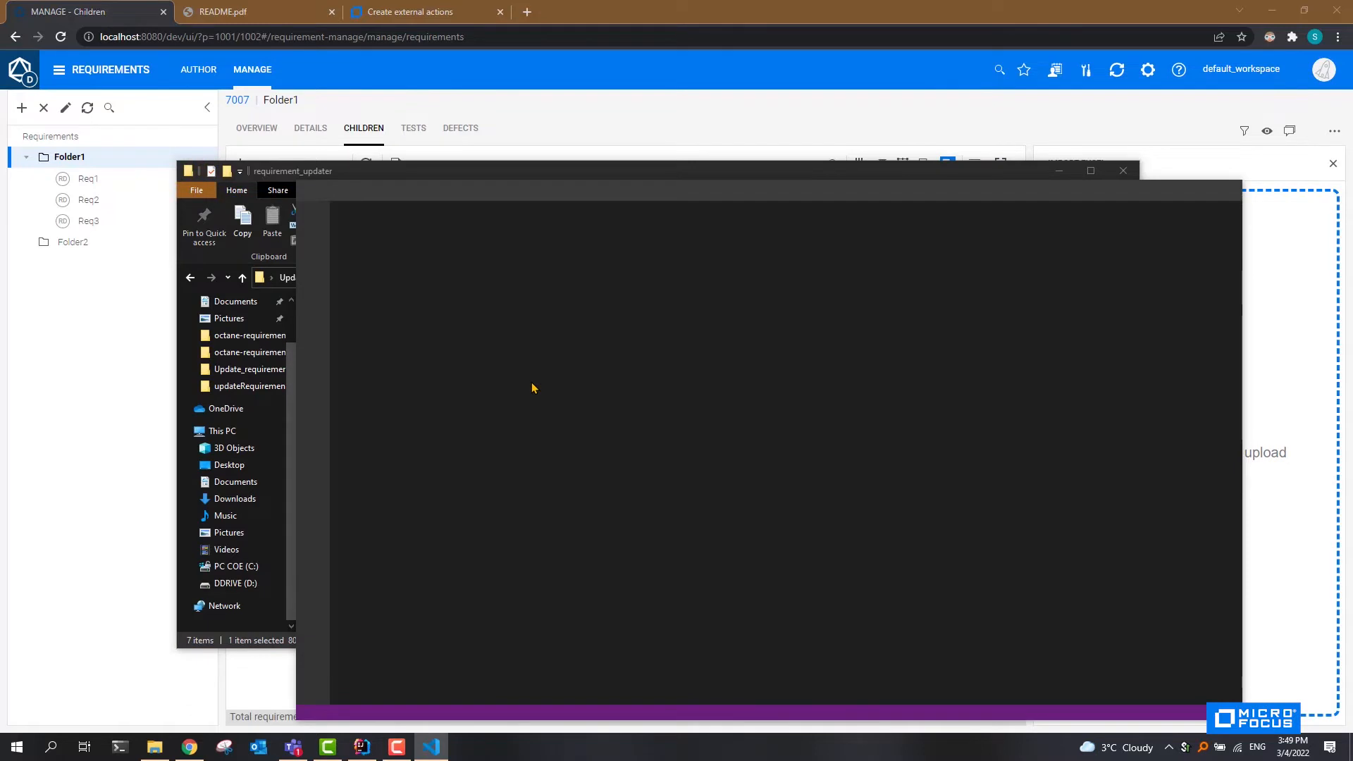
left_click(530, 293)
left_click_drag(530, 293, 508, 293)
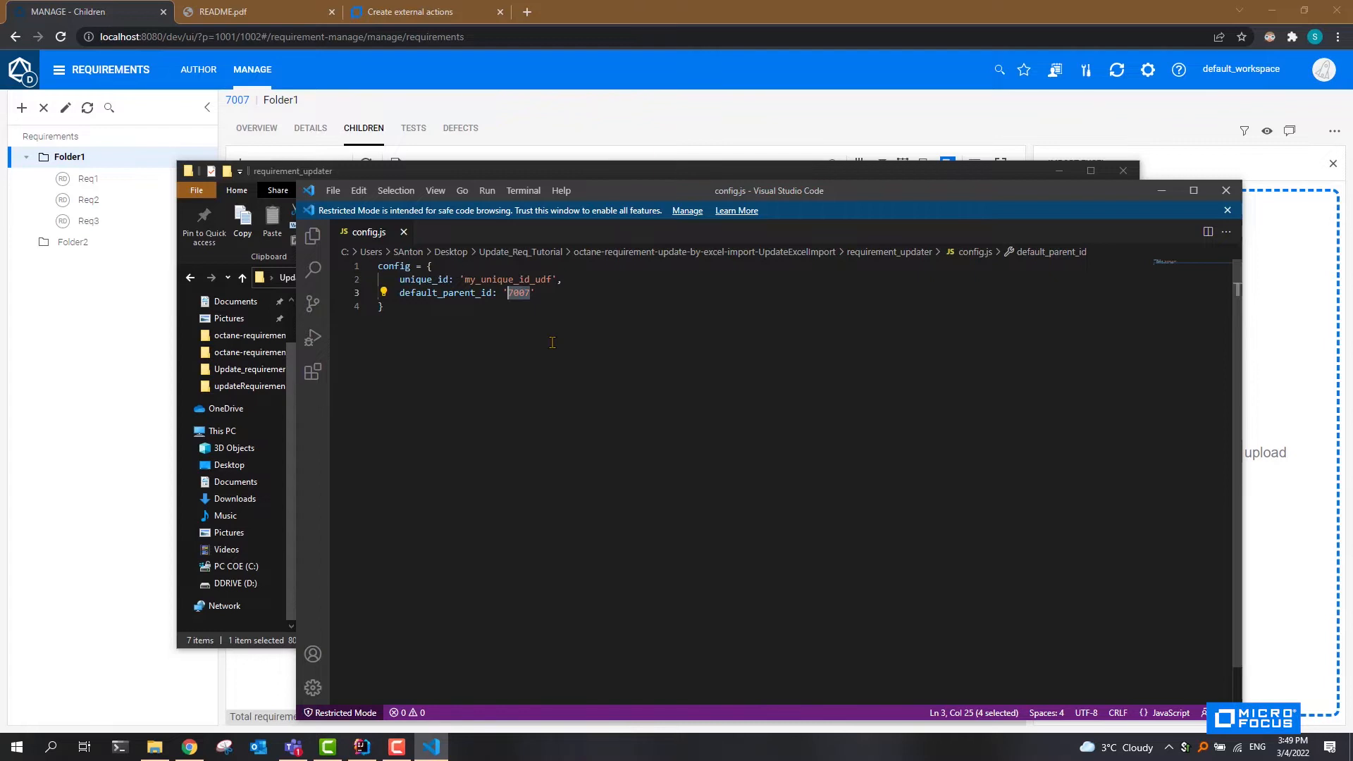
key("BackSpace")
type("7007")
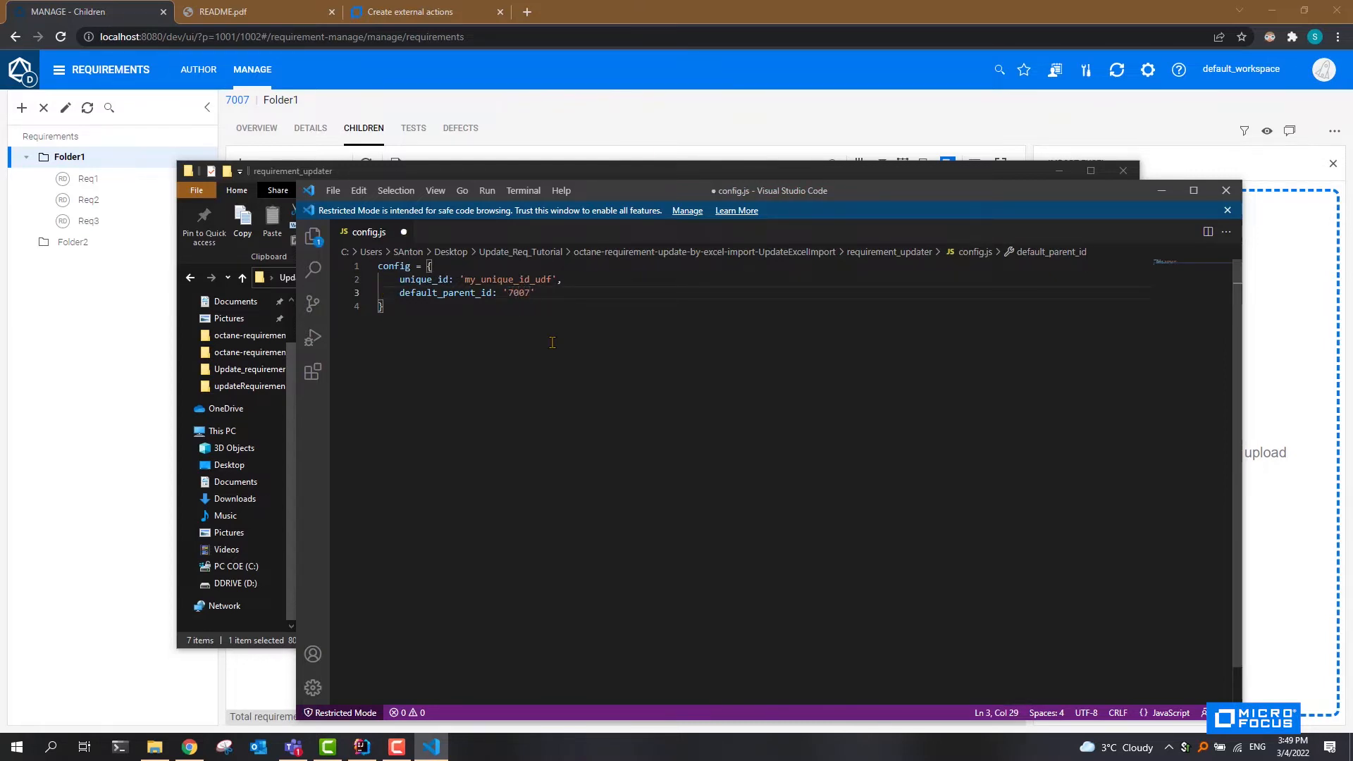
- Examine the unique_id entry in config.js and the _udf suffix of its field name
left_click_drag(411, 280, 448, 281)
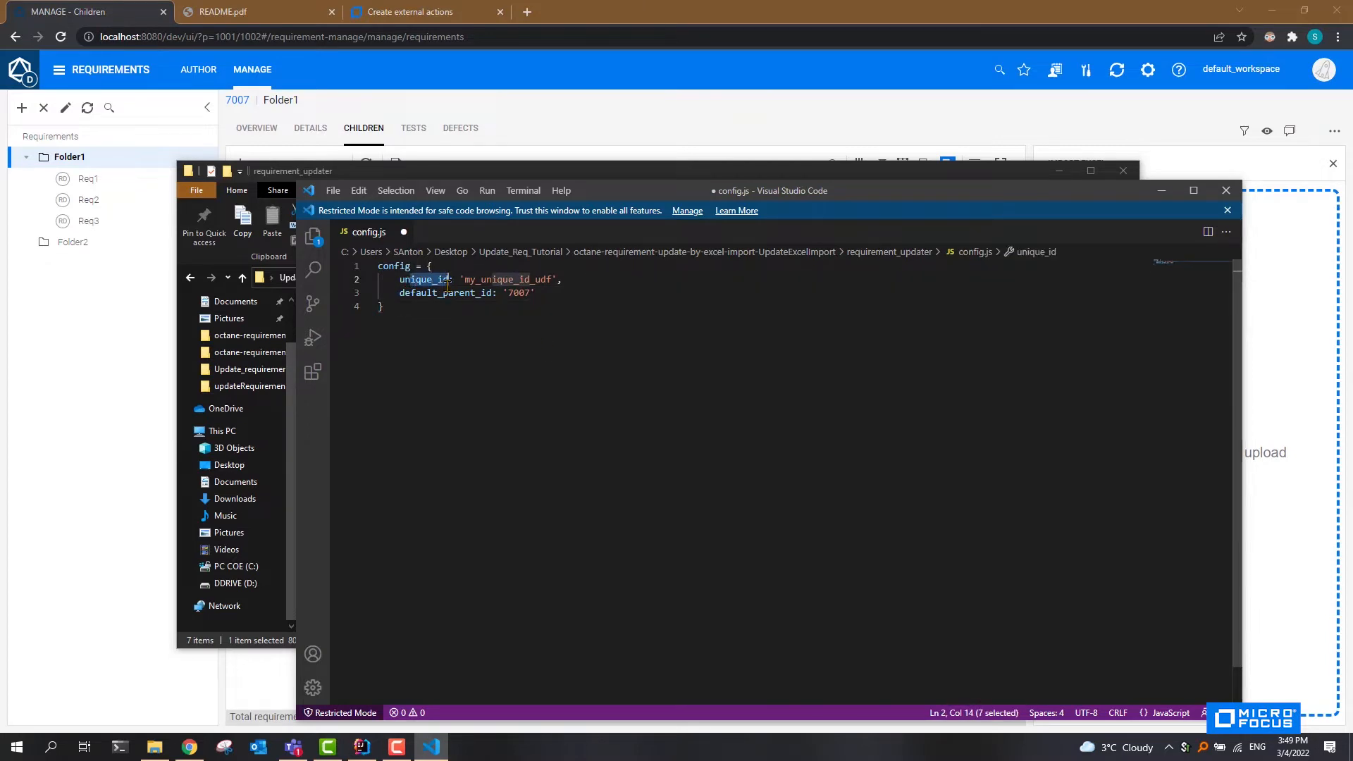
left_click(511, 305)
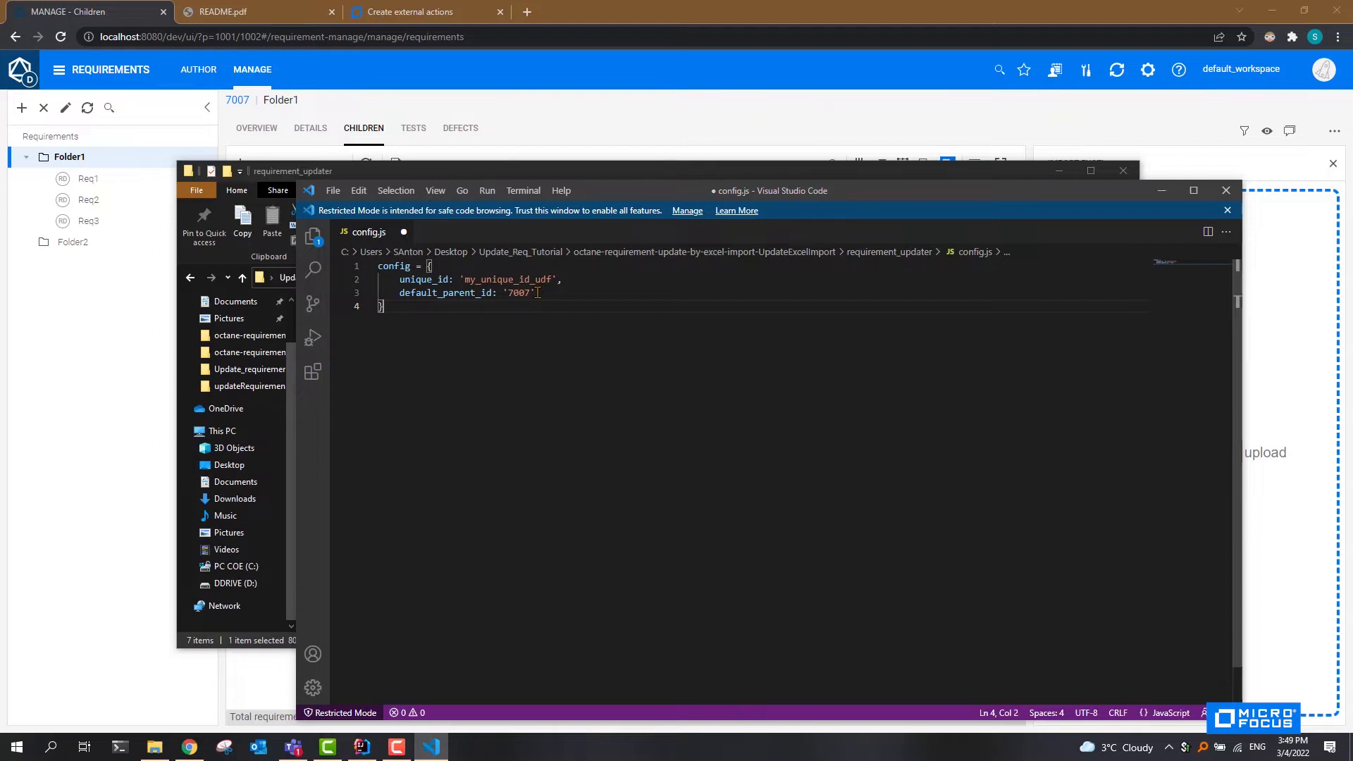
left_click_drag(552, 279, 466, 279)
left_click(516, 328)
left_click_drag(547, 280, 534, 280)
left_click(534, 328)
left_click_drag(555, 279, 530, 280)
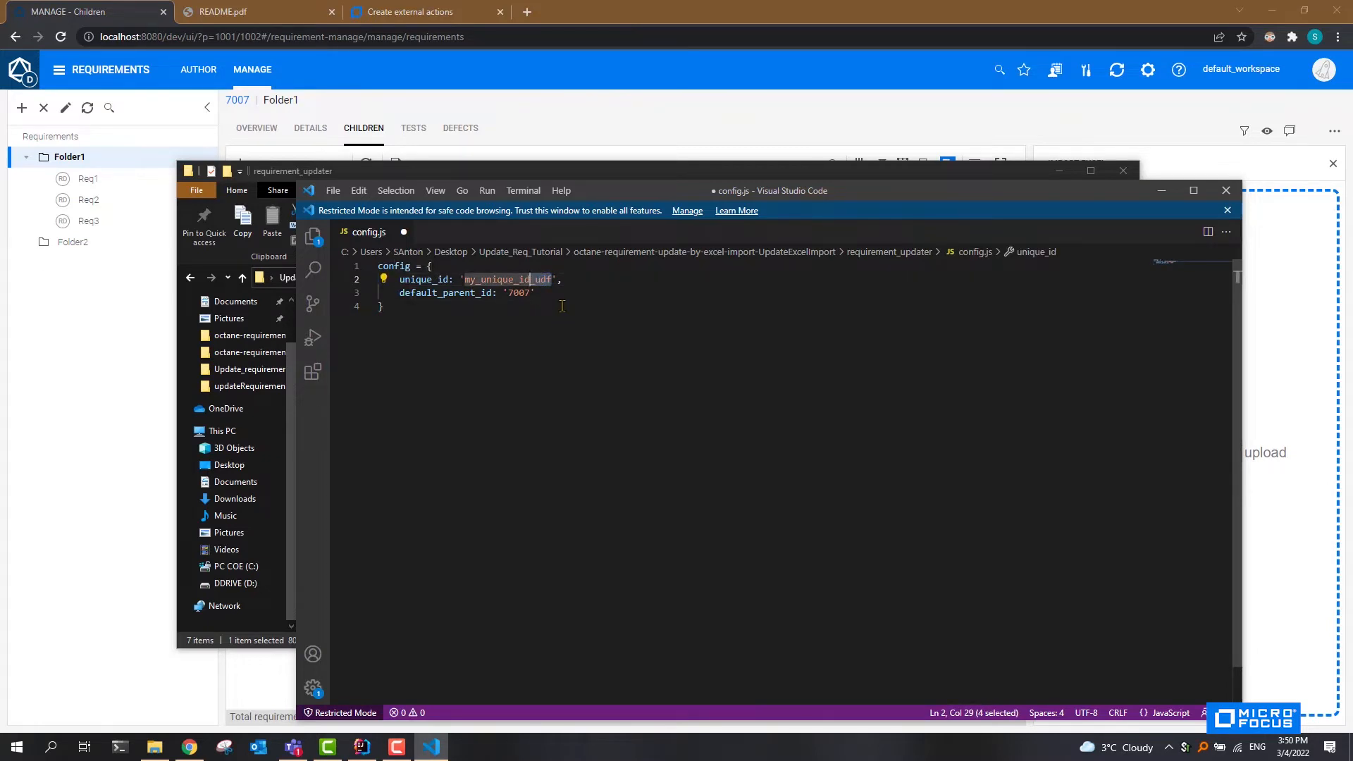
left_click(554, 326)
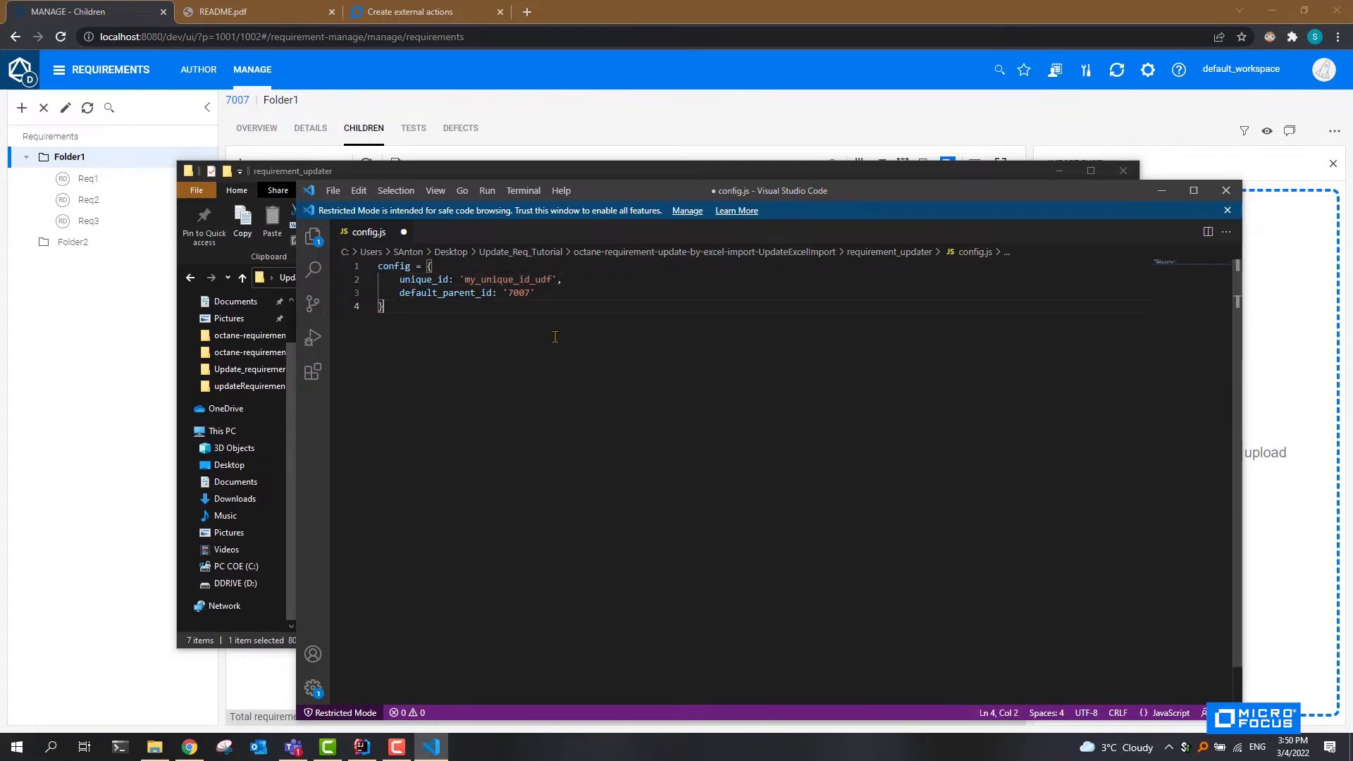
- Save config.js and close the code editor
key("ctrl+s")
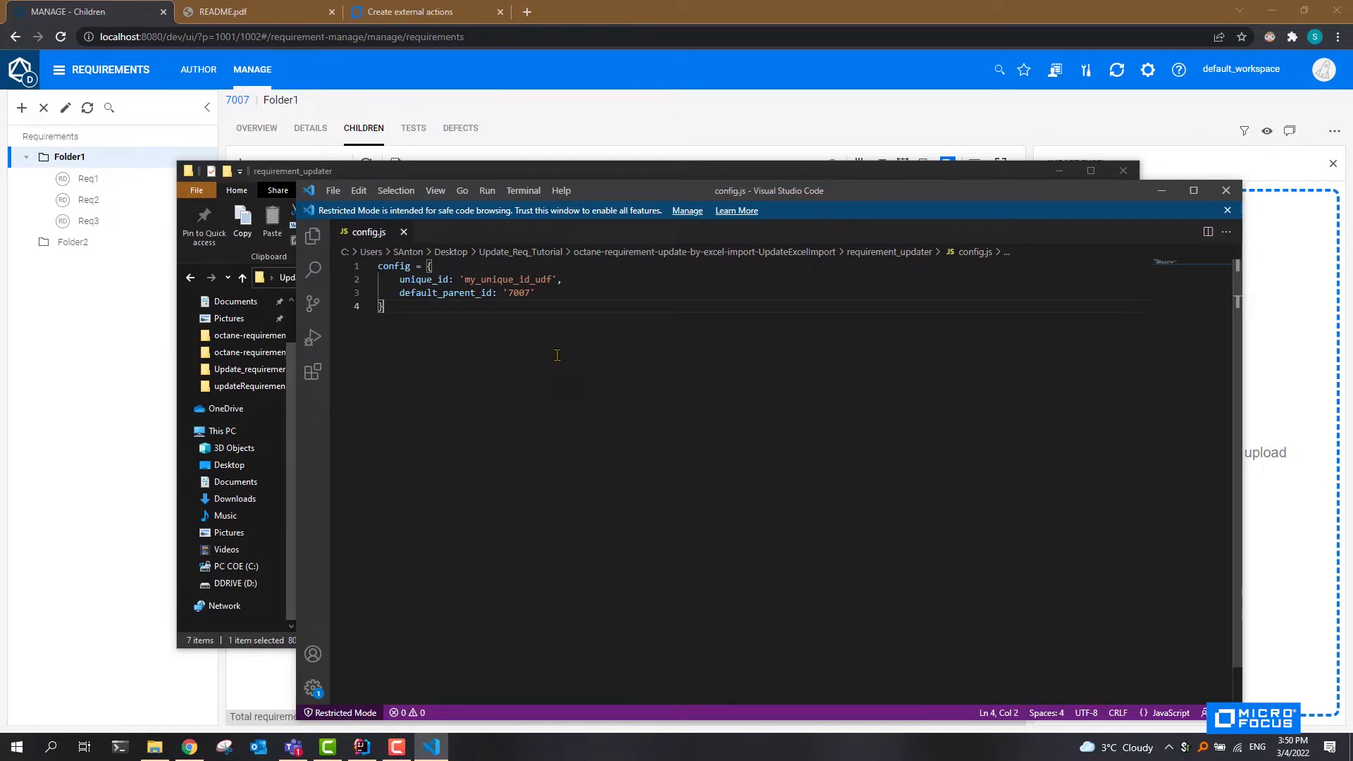
left_click(1226, 190)
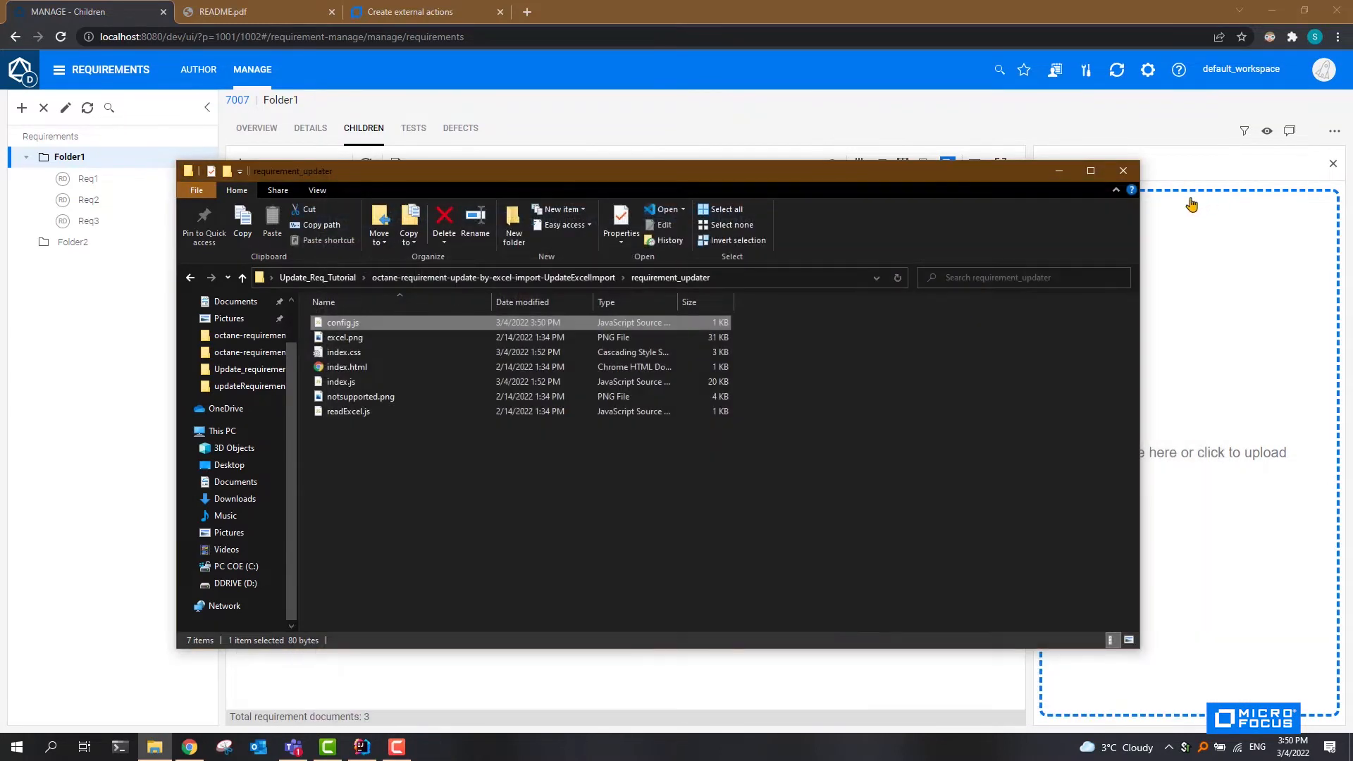
left_click(700, 452)
- Check the README's archiving instruction, then compress the requirement_updater folder into requirement_updater.zip using the ZIP archive format
left_click(279, 14)
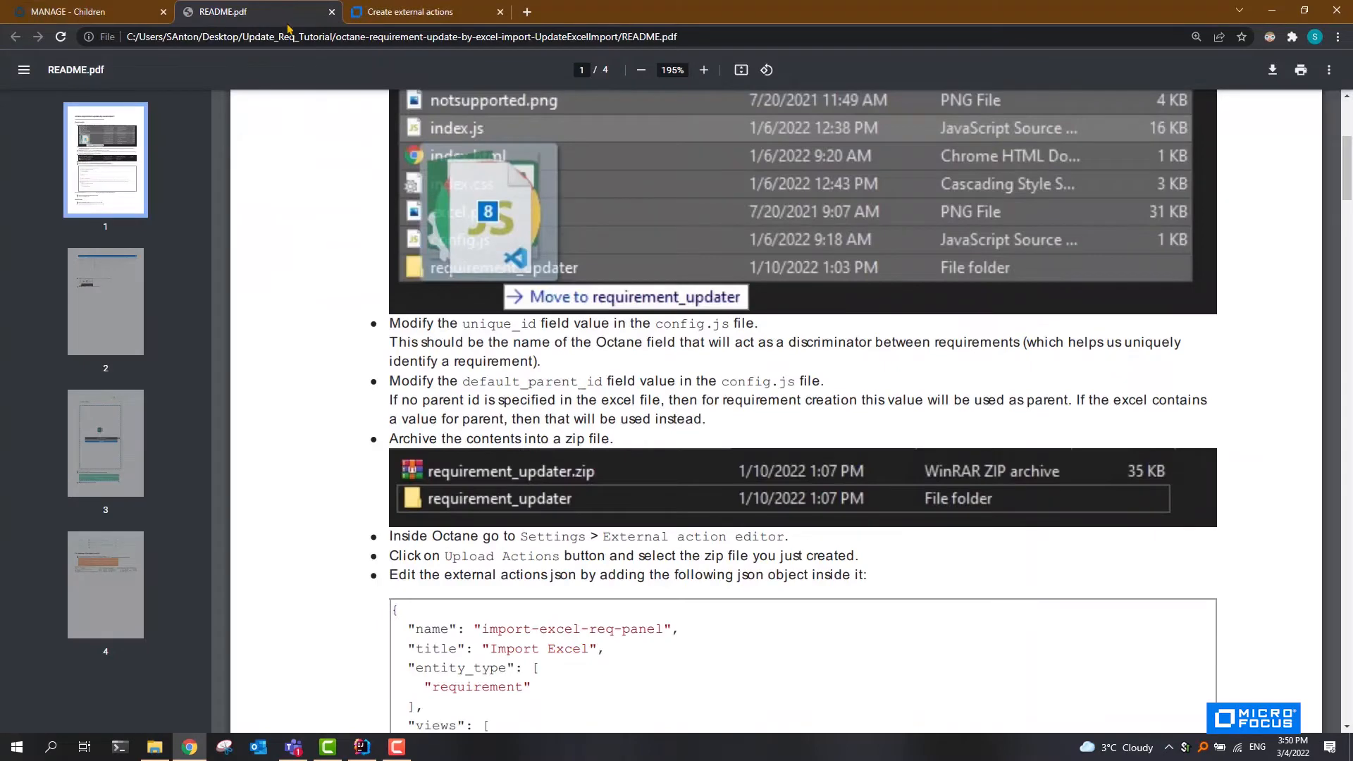
scroll(527, 363, "down", 2)
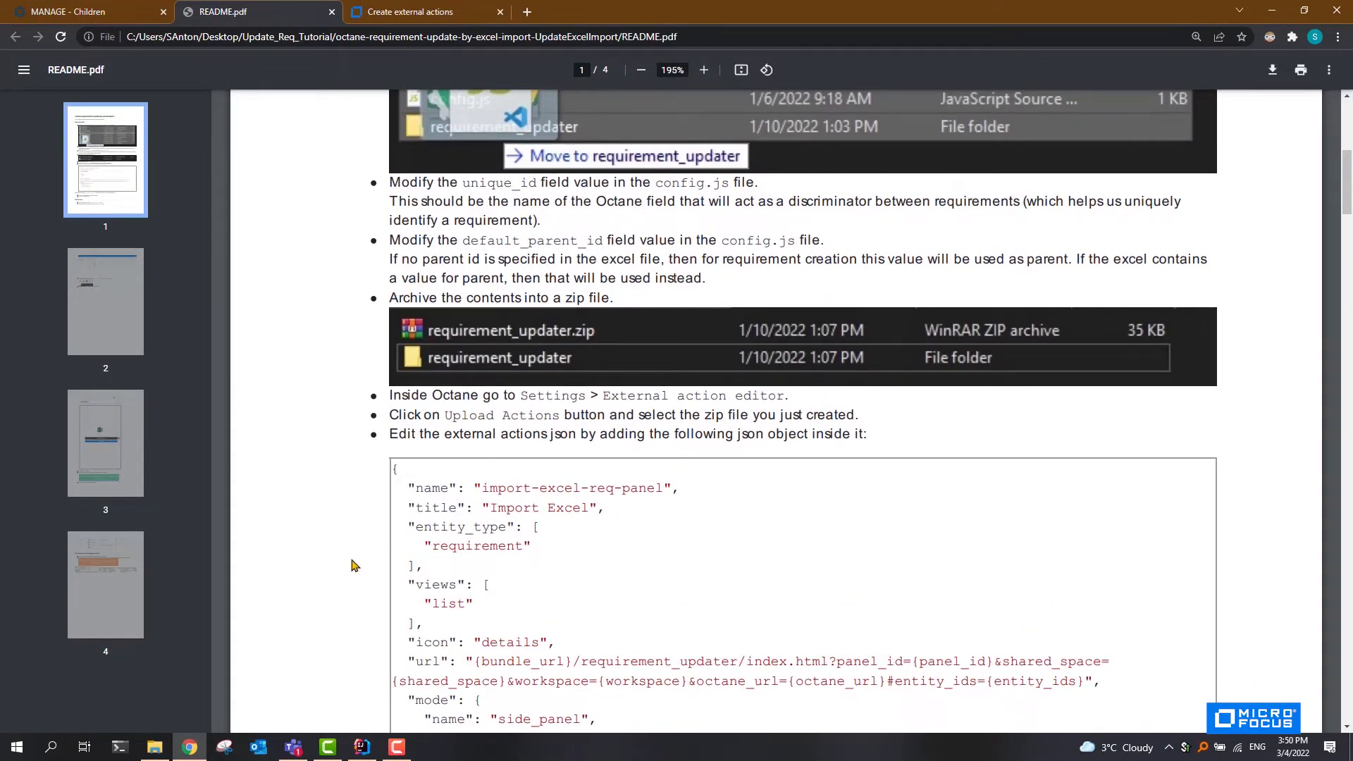
left_click(156, 748)
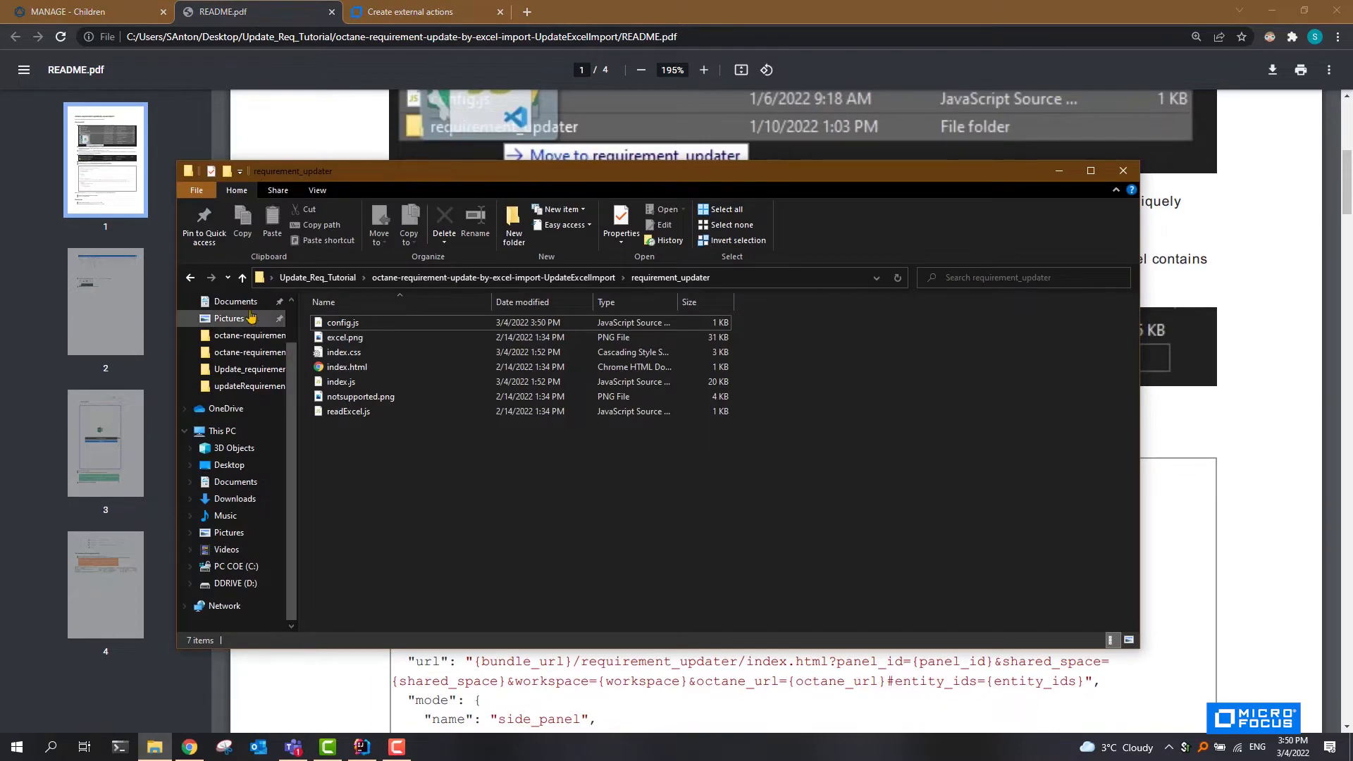
left_click(243, 278)
left_click(385, 326)
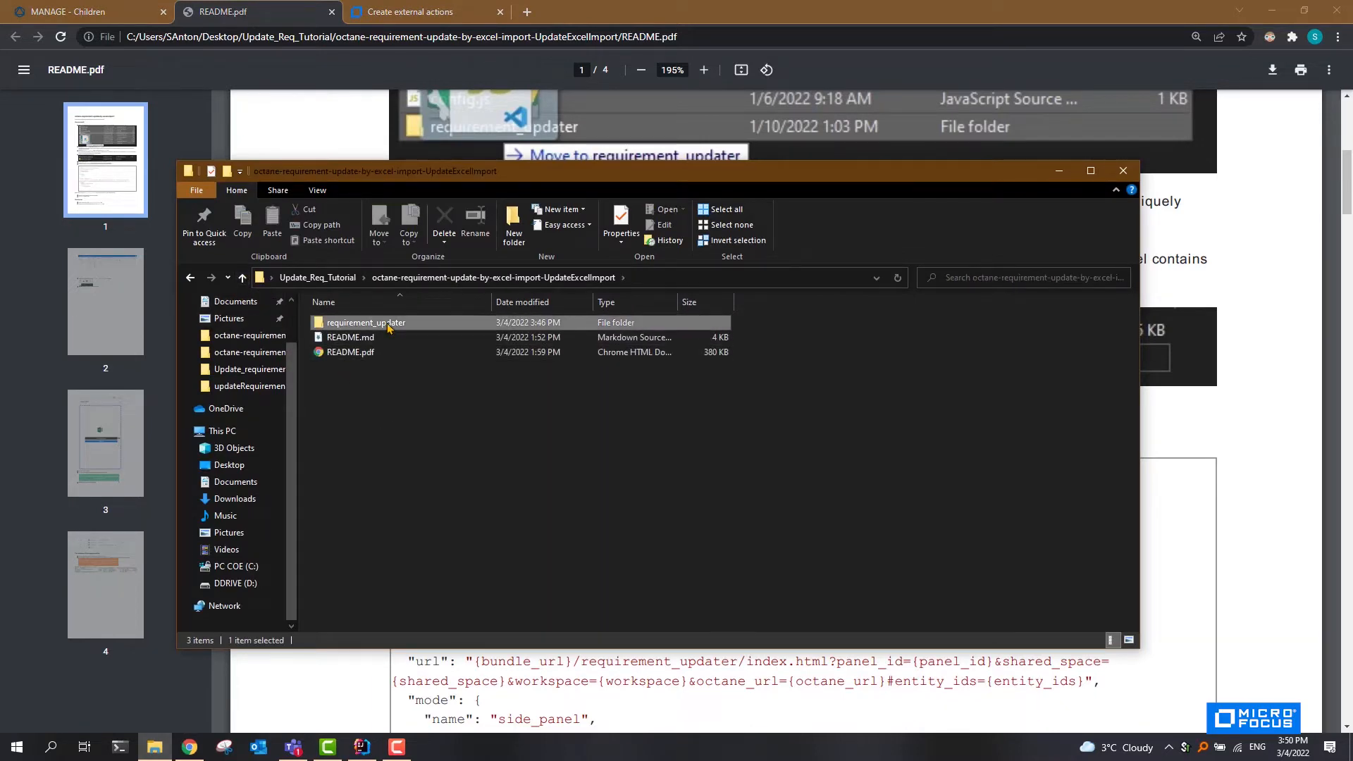
right_click(386, 326)
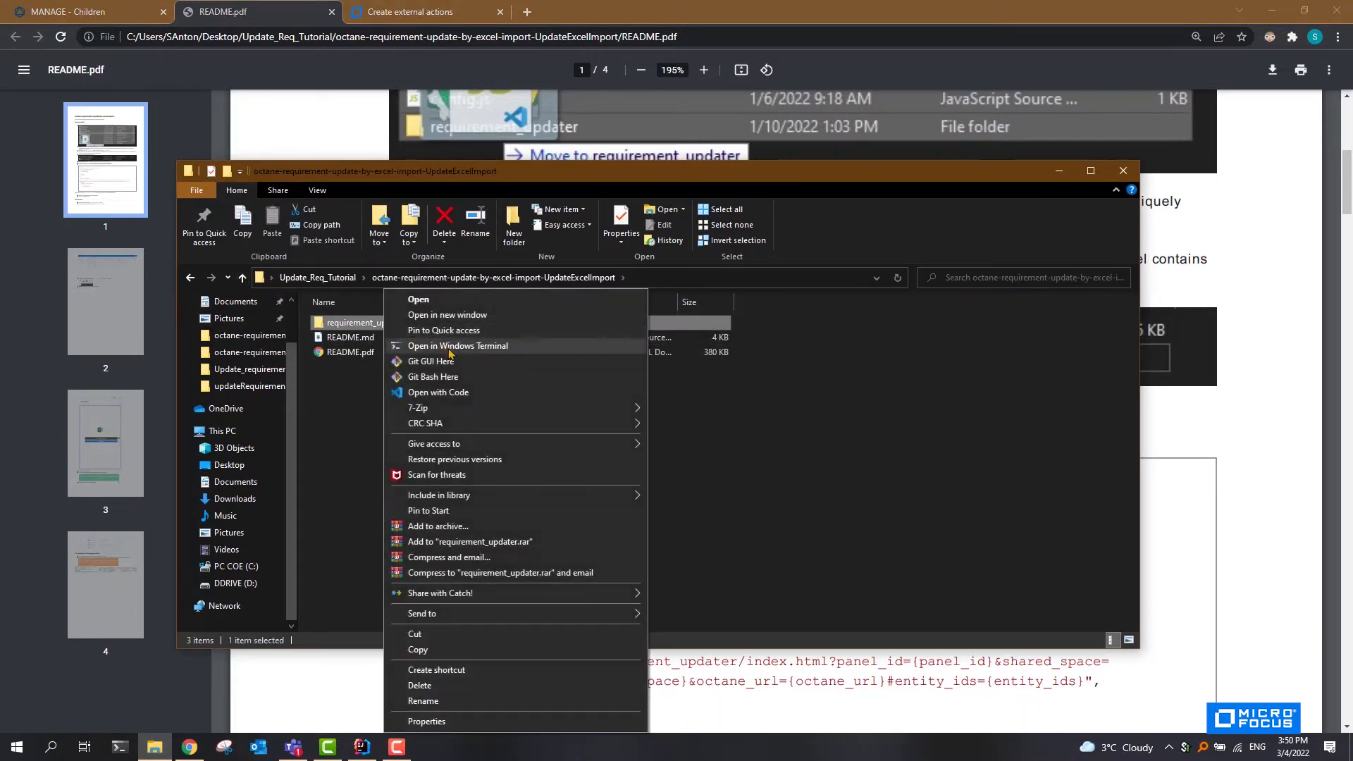
left_click(460, 527)
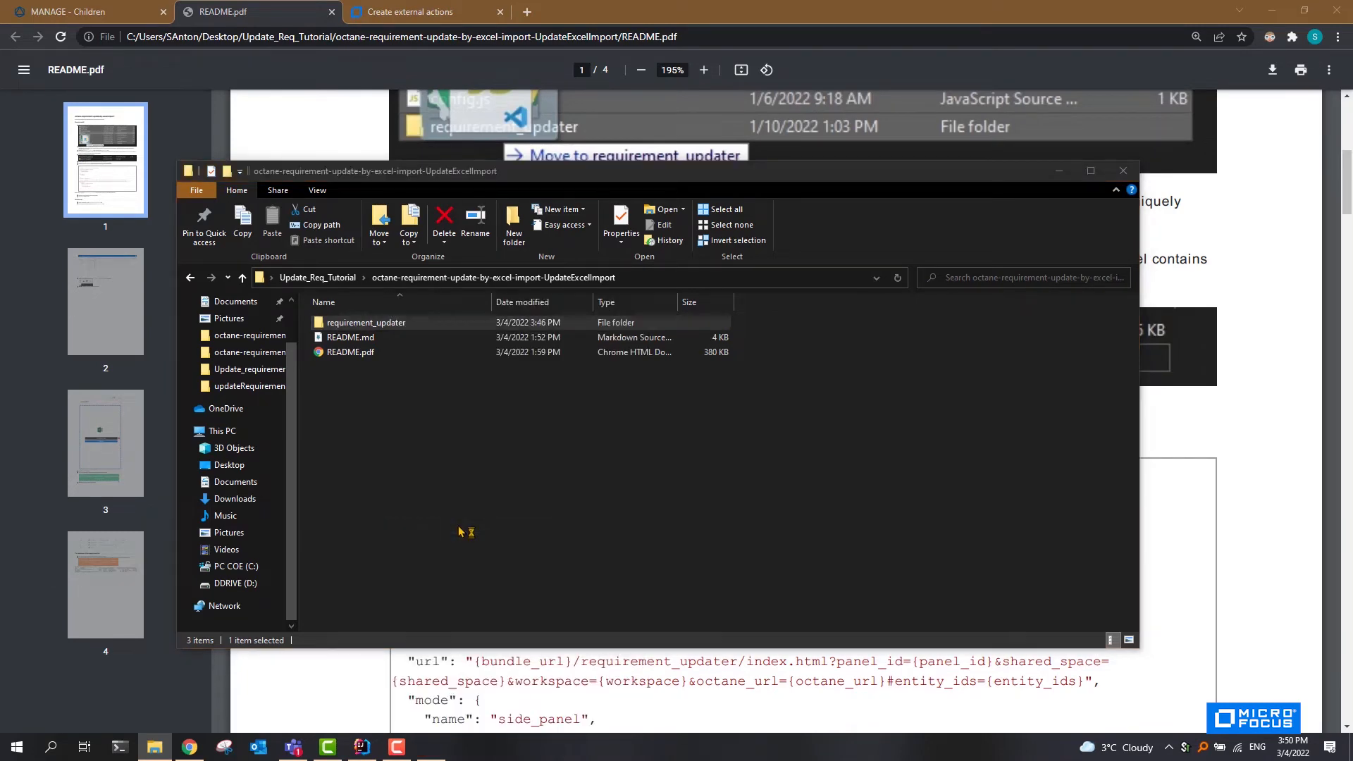
left_click(622, 370)
left_click(693, 515)
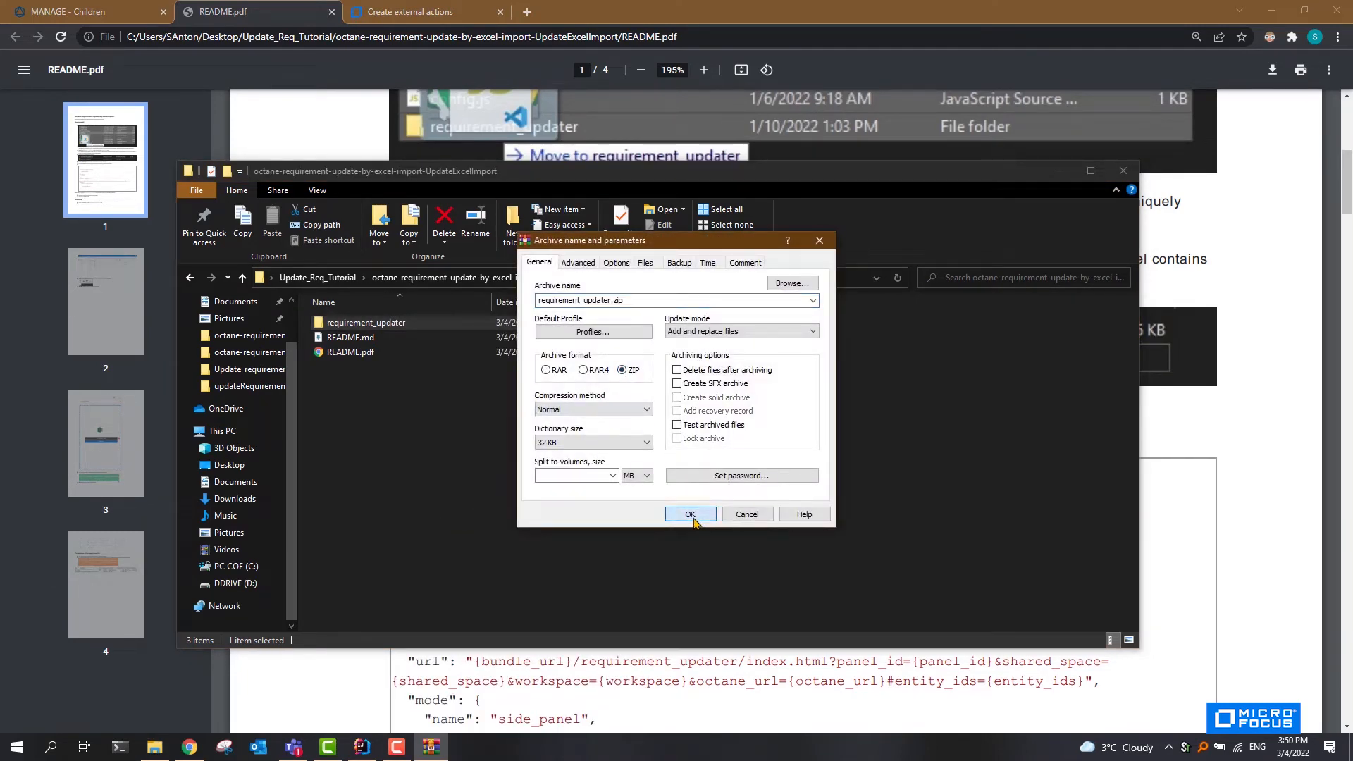
- Return to ALM Octane and, following the README, open the External action editor of default_workspace
left_click(786, 28)
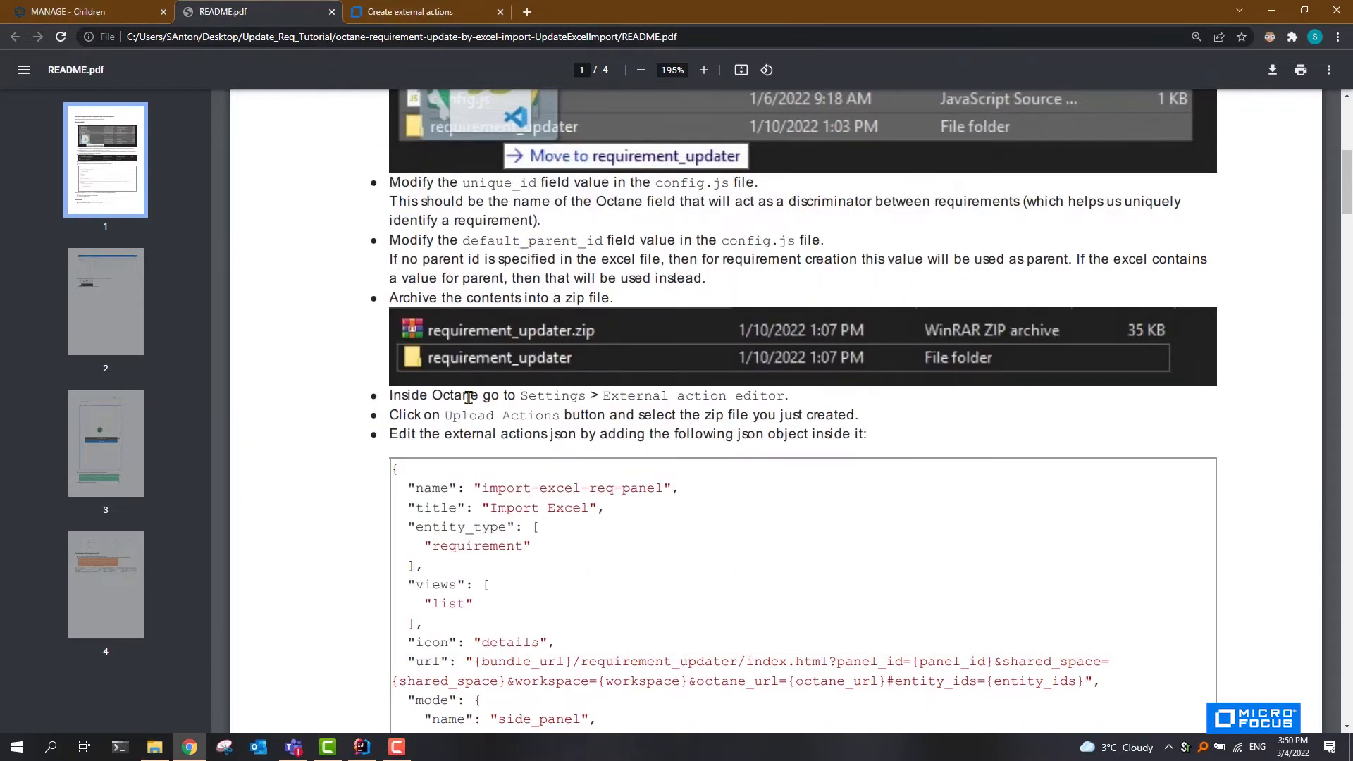
left_click(110, 15)
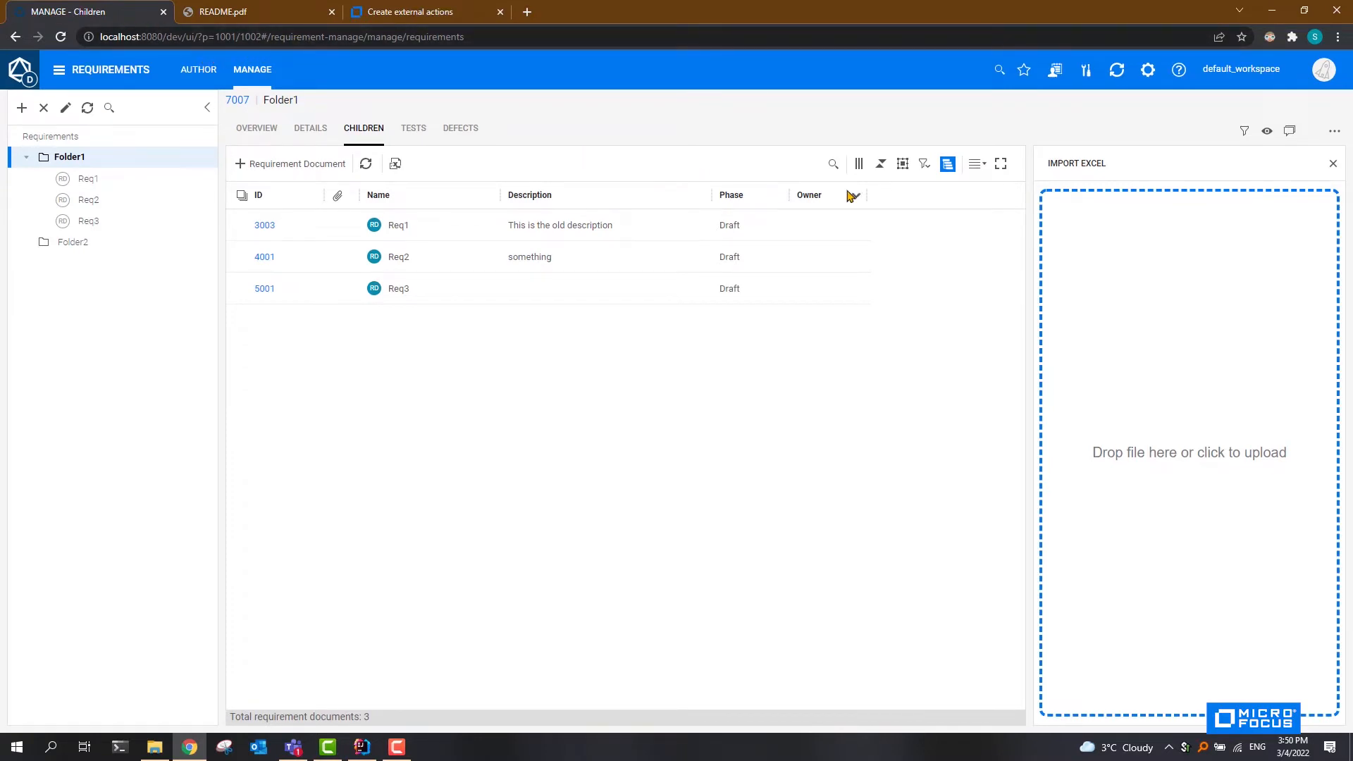
left_click(38, 82)
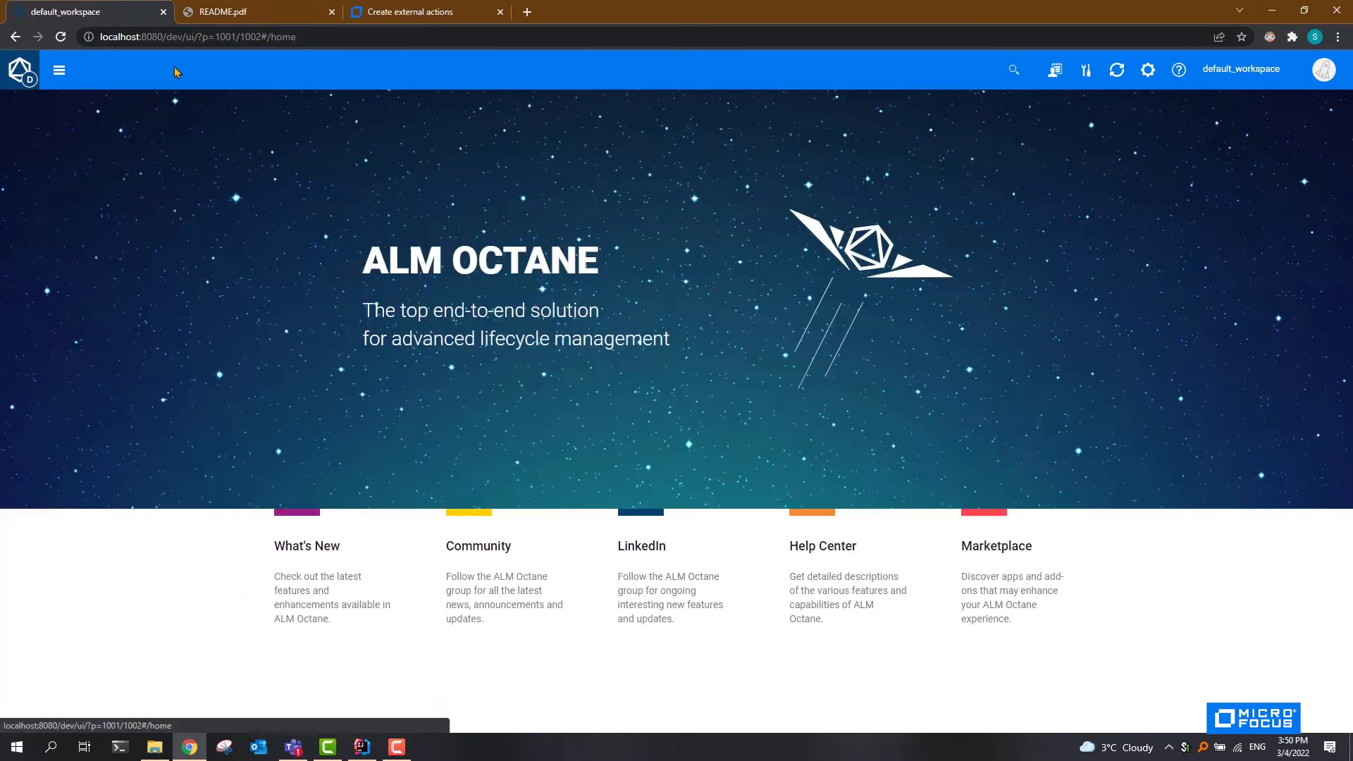
left_click(261, 19)
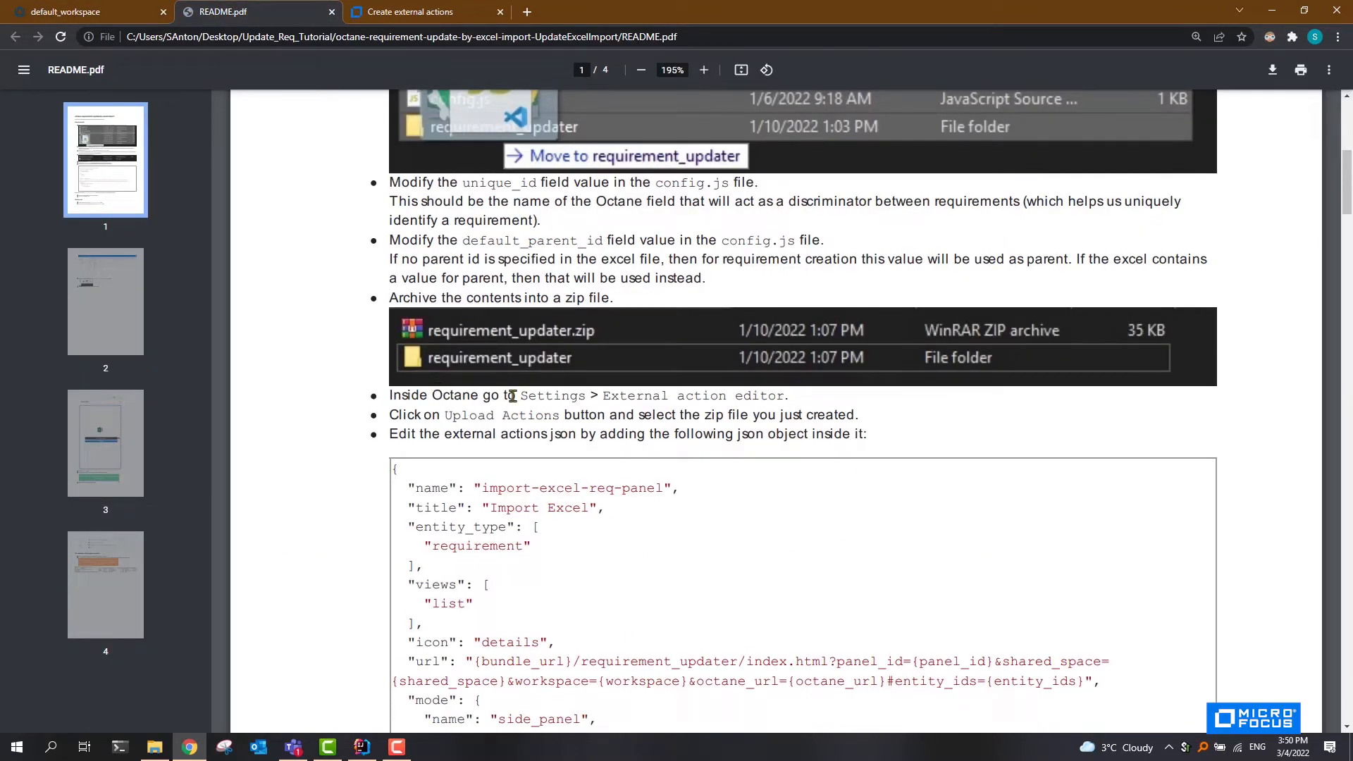
left_click_drag(516, 396, 585, 396)
left_click(108, 14)
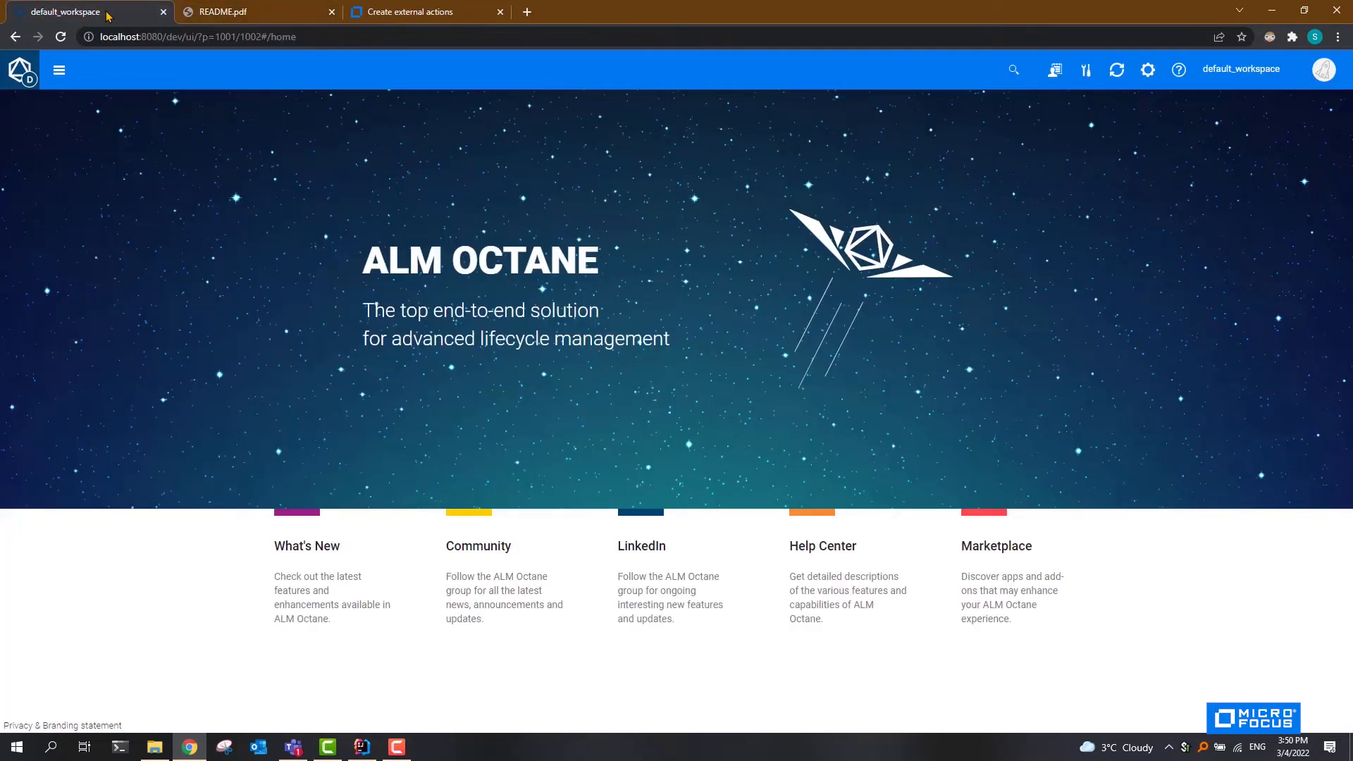
left_click(1147, 70)
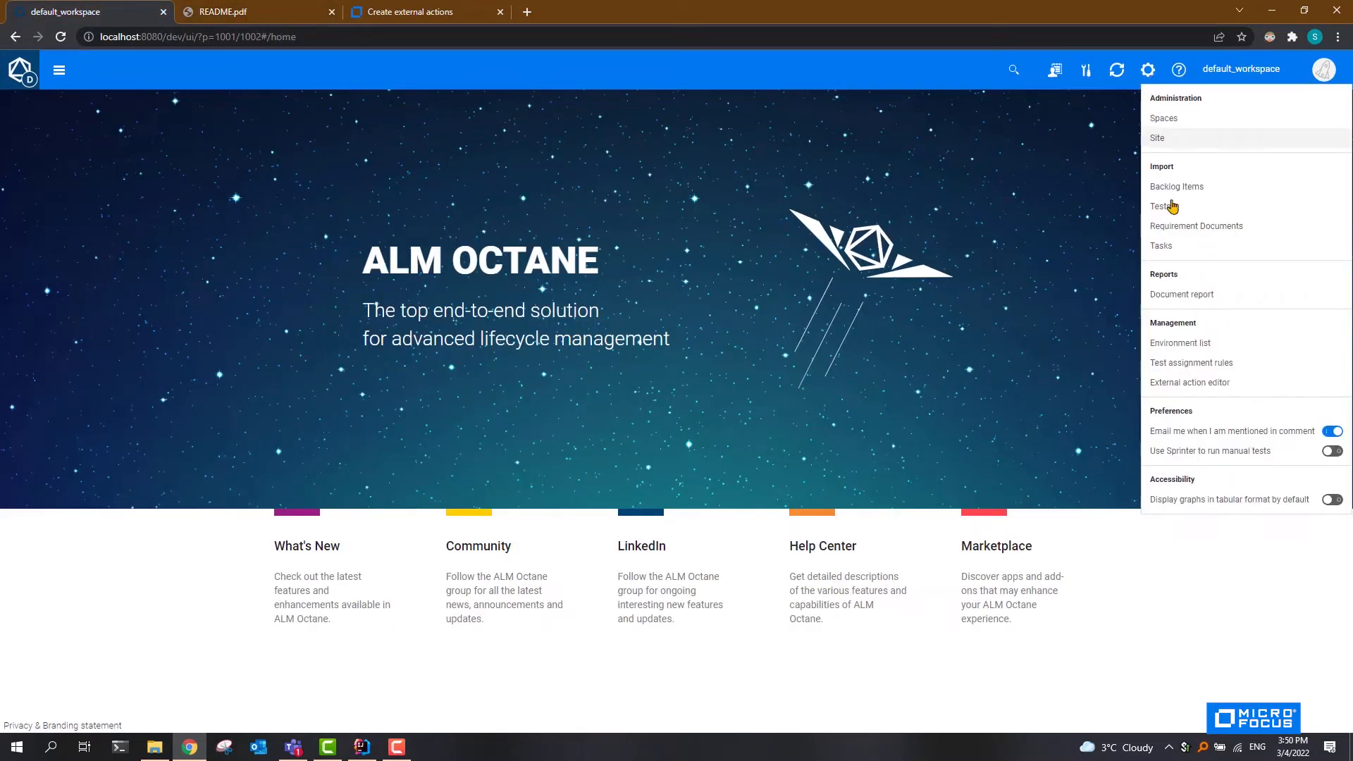
left_click(1196, 385)
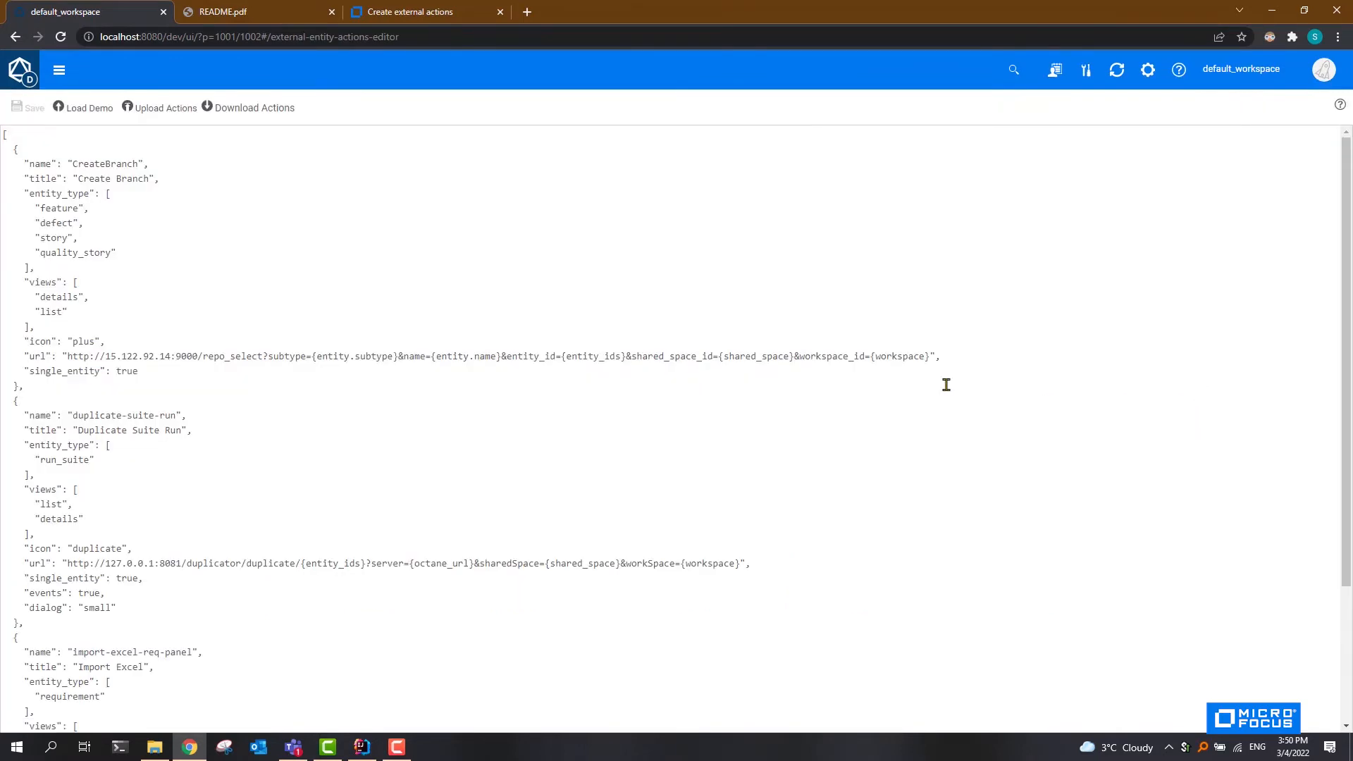
- Upload requirement_updater.zip from the octane-requirement-update-by-excel-import-UpdateExcelImport folder as the external actions bundle
left_click(250, 12)
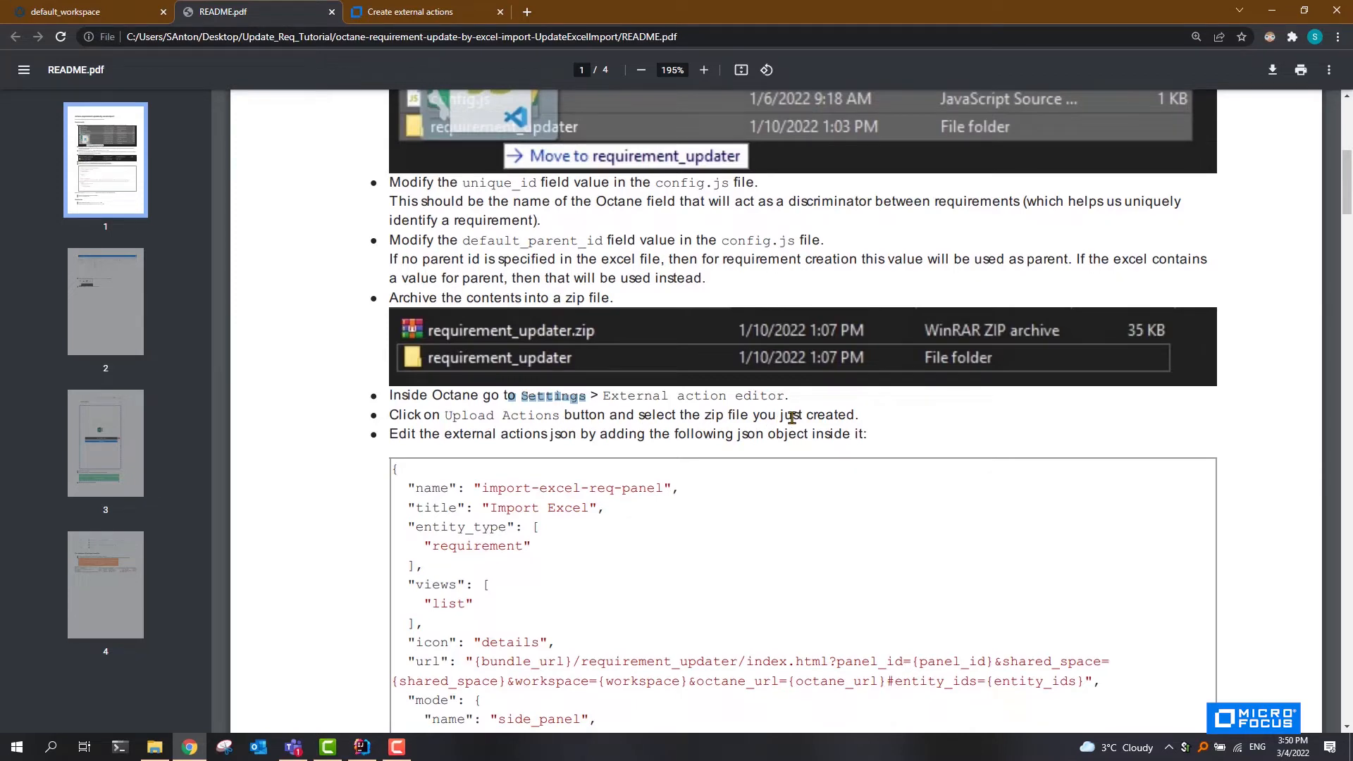
left_click(91, 12)
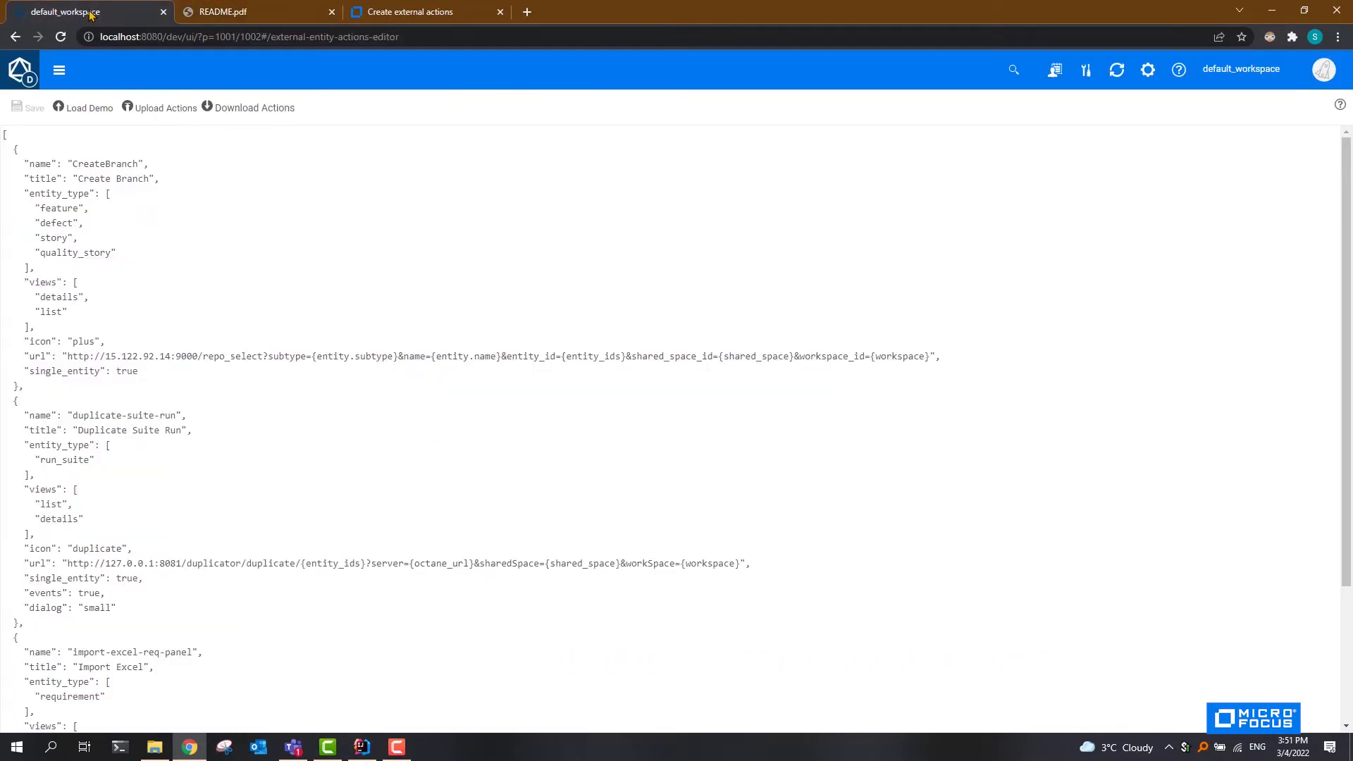
left_click(150, 109)
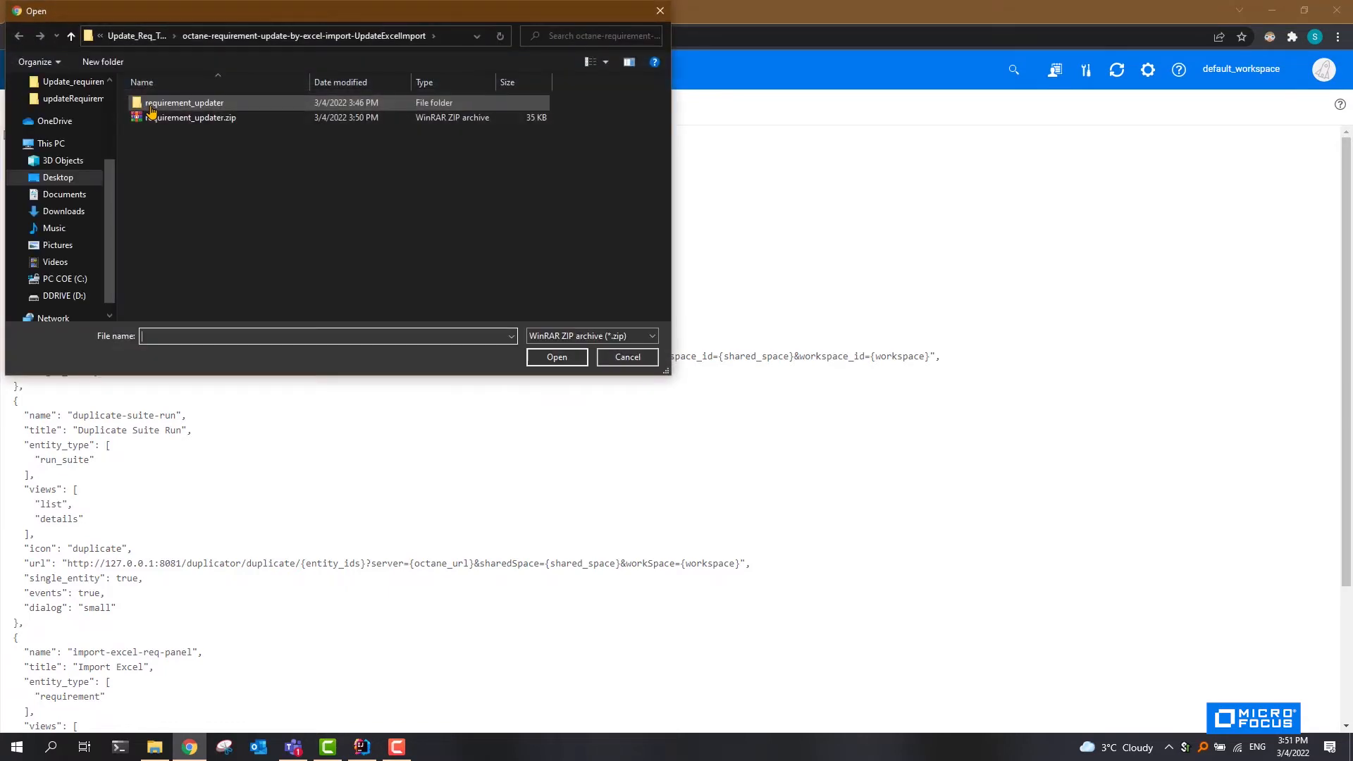
left_click(136, 36)
double_click(211, 102)
left_click(182, 117)
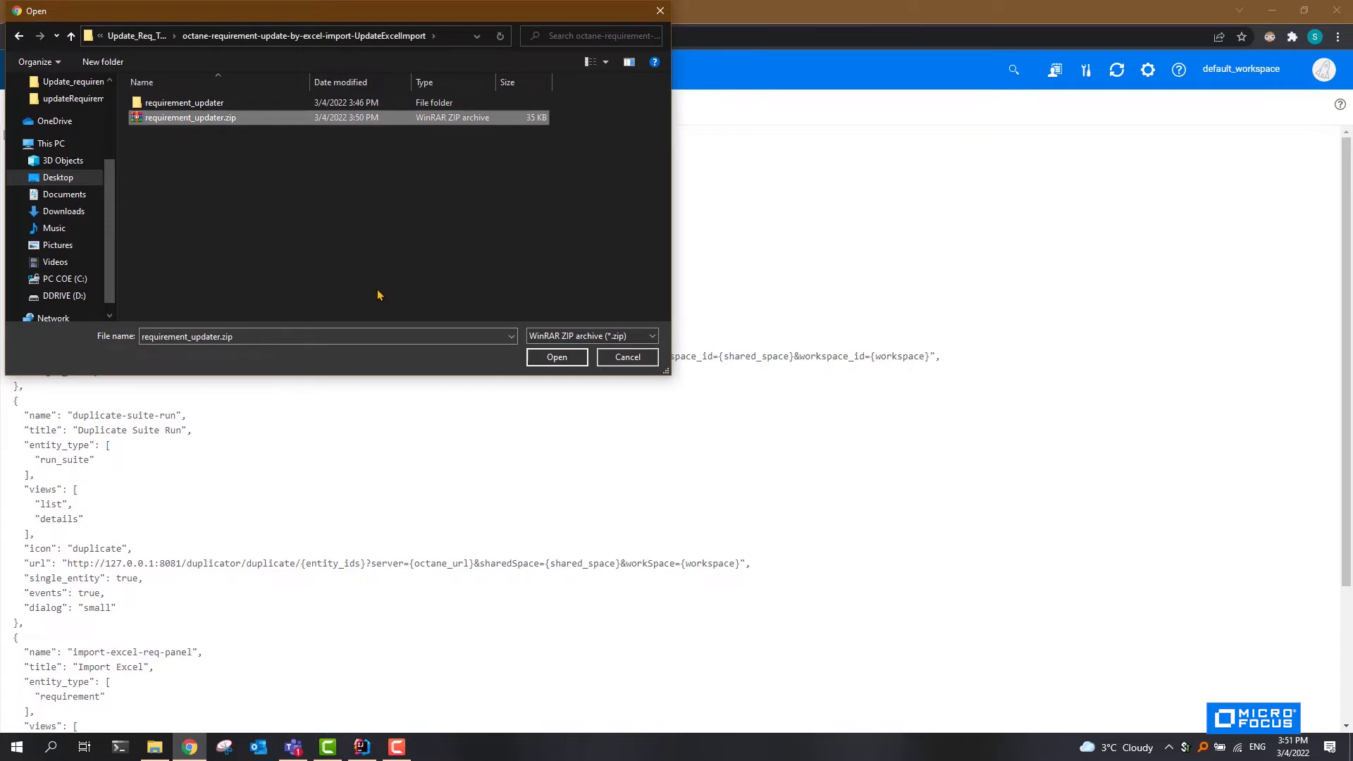
left_click(564, 358)
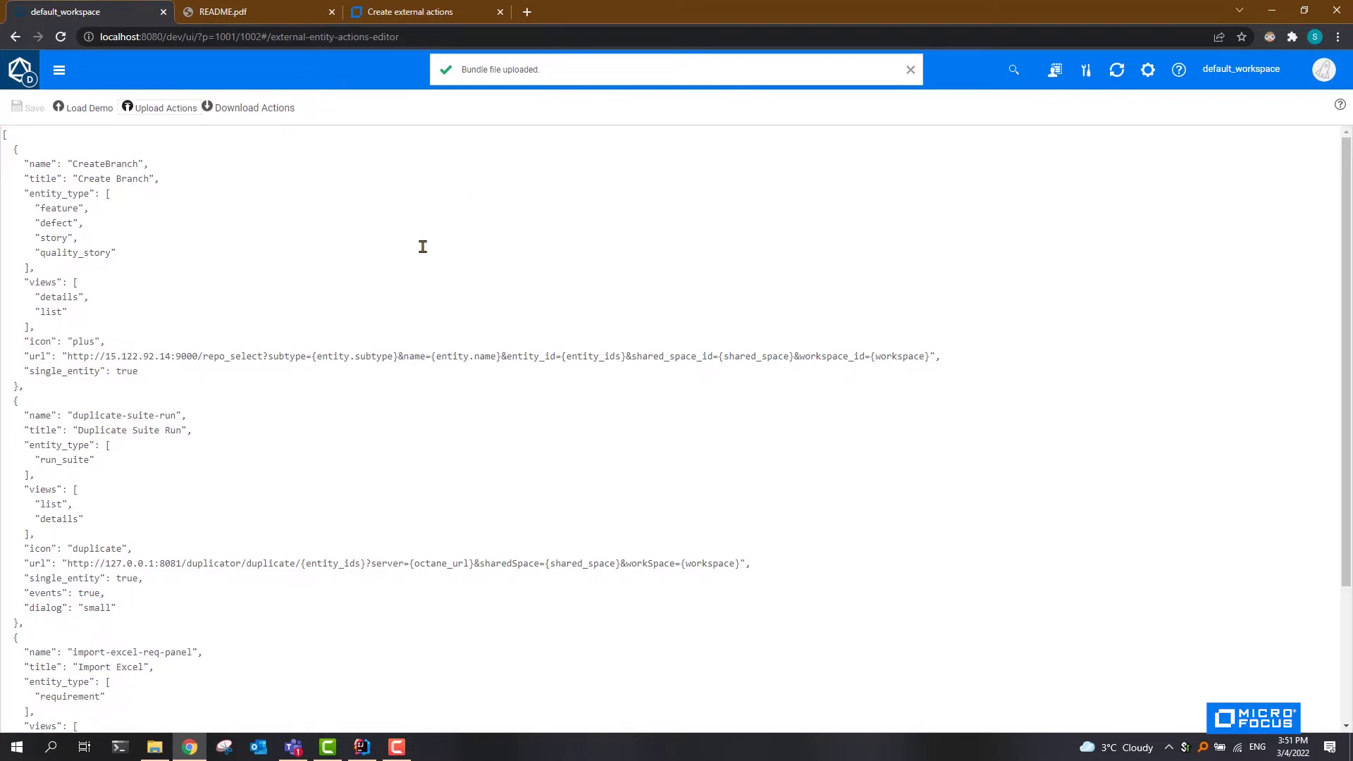
- Compare the README's external action JSON object with the import-excel-req-panel entry at the end of the editor's JSON
scroll(416, 246, "down", 1)
scroll(417, 246, "down", 2)
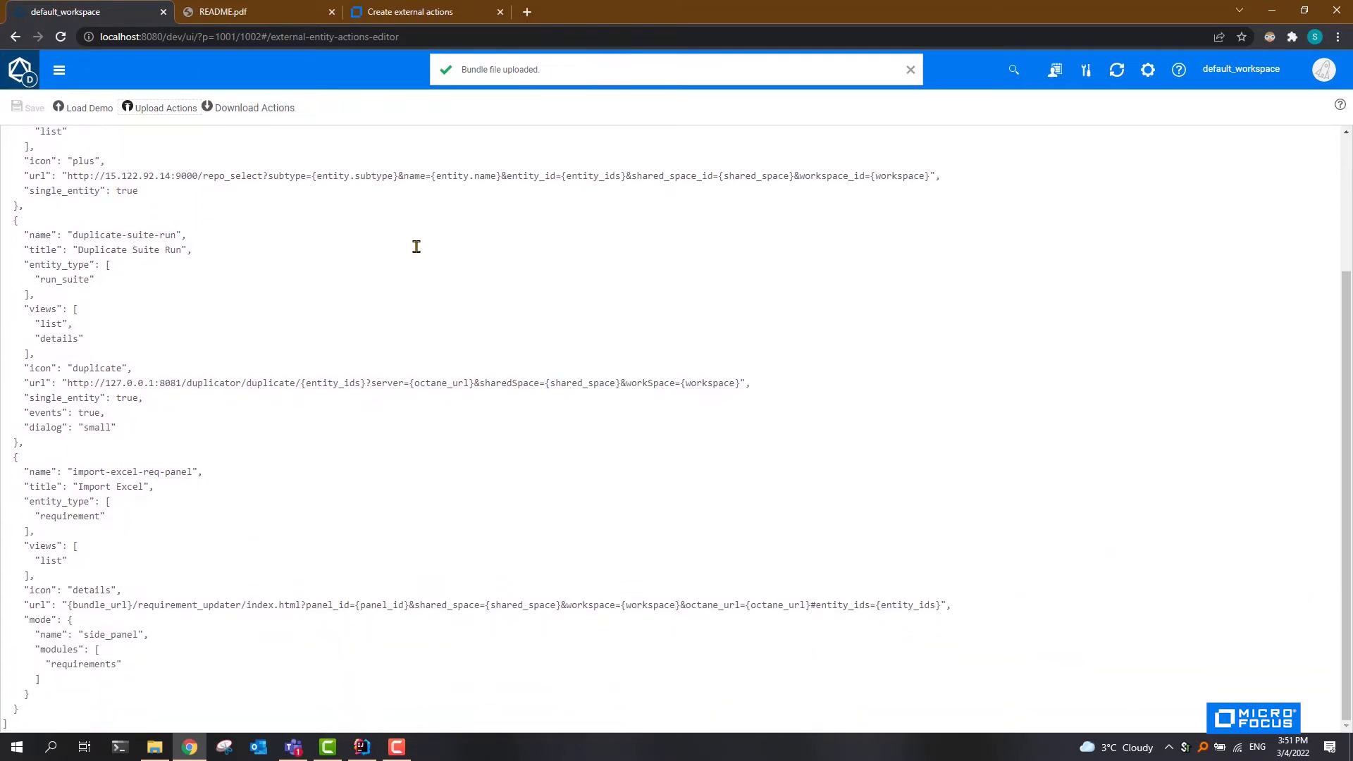
left_click(265, 18)
scroll(442, 317, "down", 3)
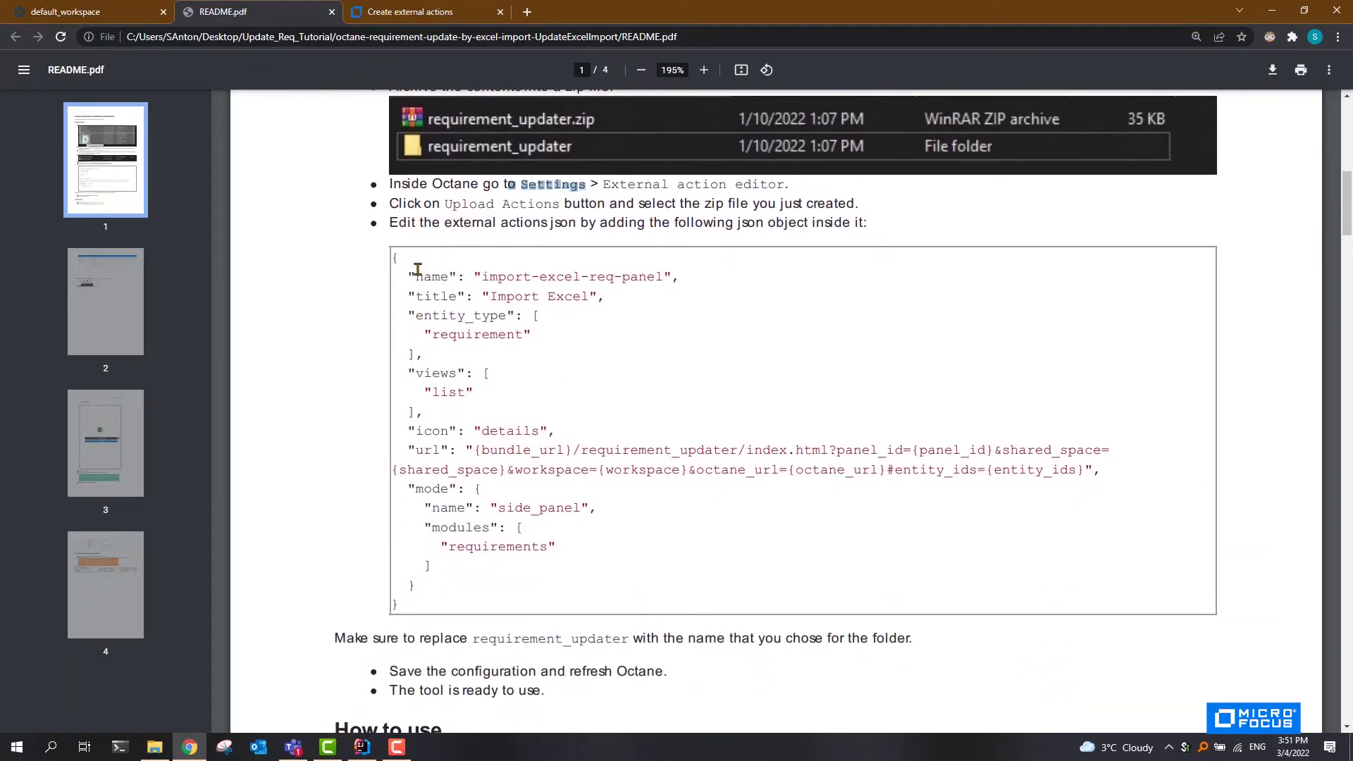
left_click_drag(394, 256, 403, 611)
left_click(333, 259)
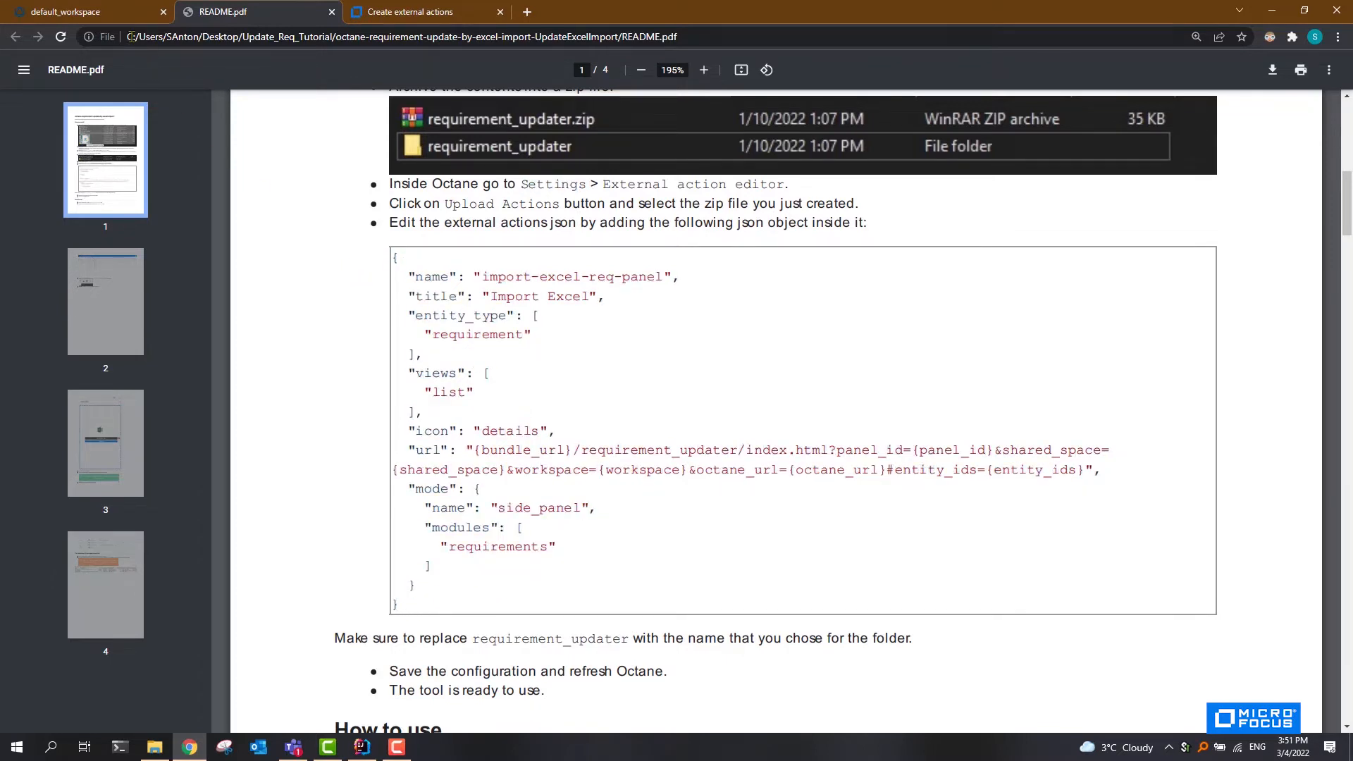
left_click(113, 17)
left_click_drag(13, 455, 150, 709)
left_click(153, 704)
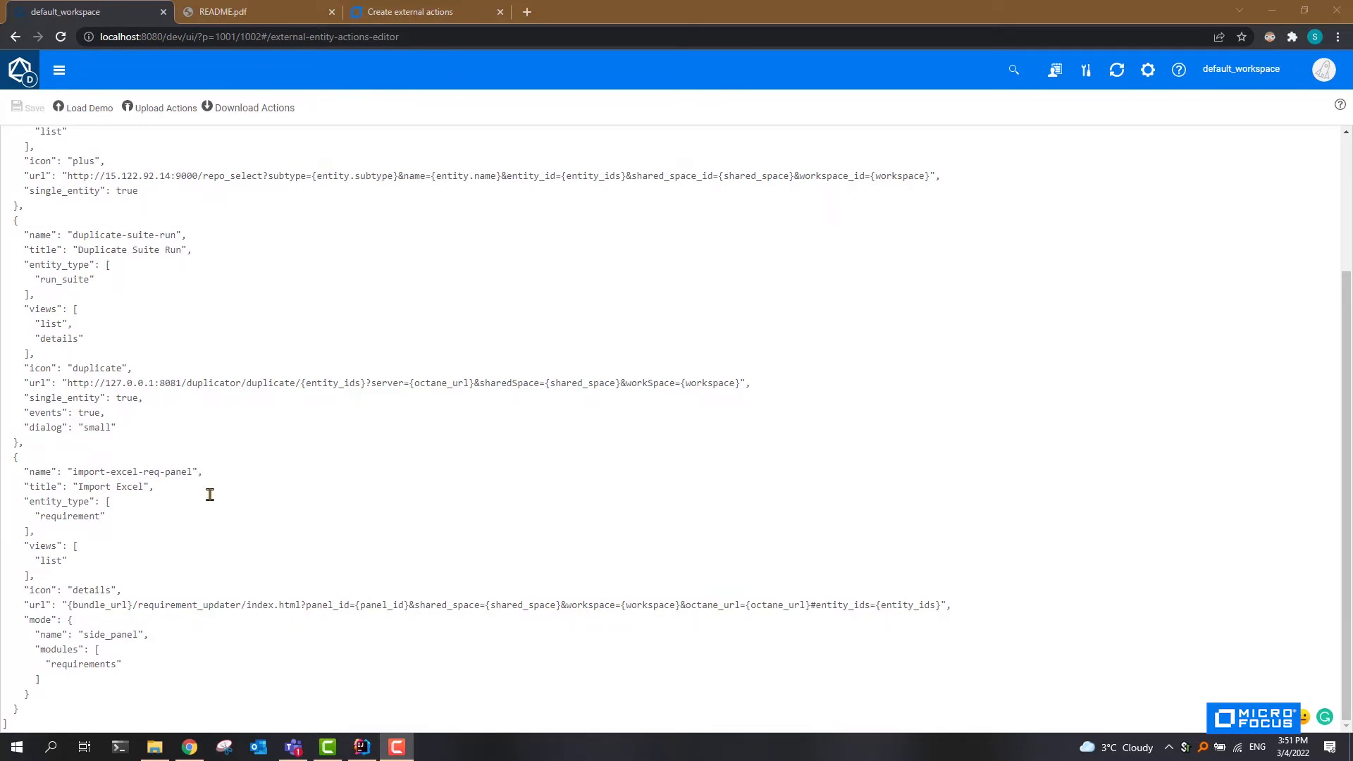
- Examine the entity_type, views and icon values of the import-excel-req-panel action
mouse_move(29, 503)
left_mouse_down()
mouse_move(92, 503)
mouse_move(100, 517)
mouse_move(41, 517)
left_mouse_up()
left_click(107, 518)
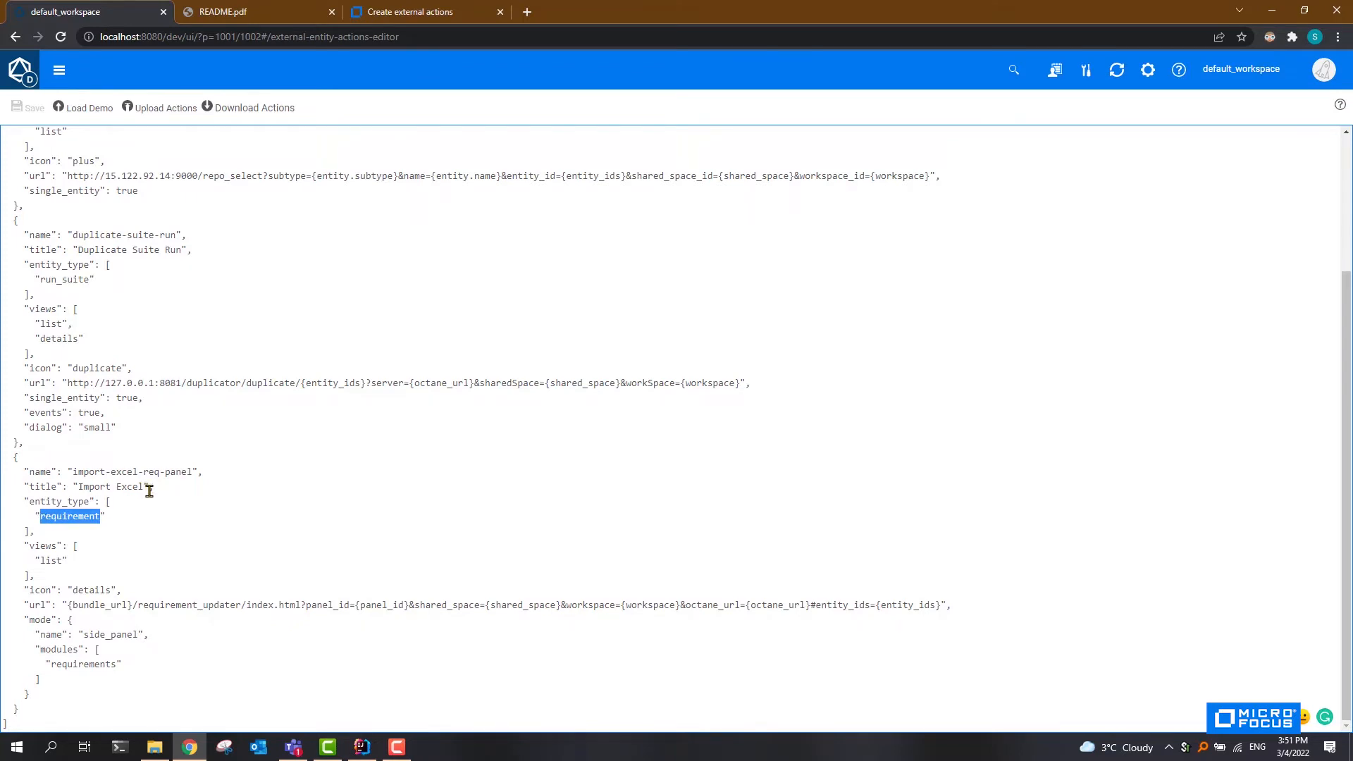
left_click(118, 518)
double_click(38, 561)
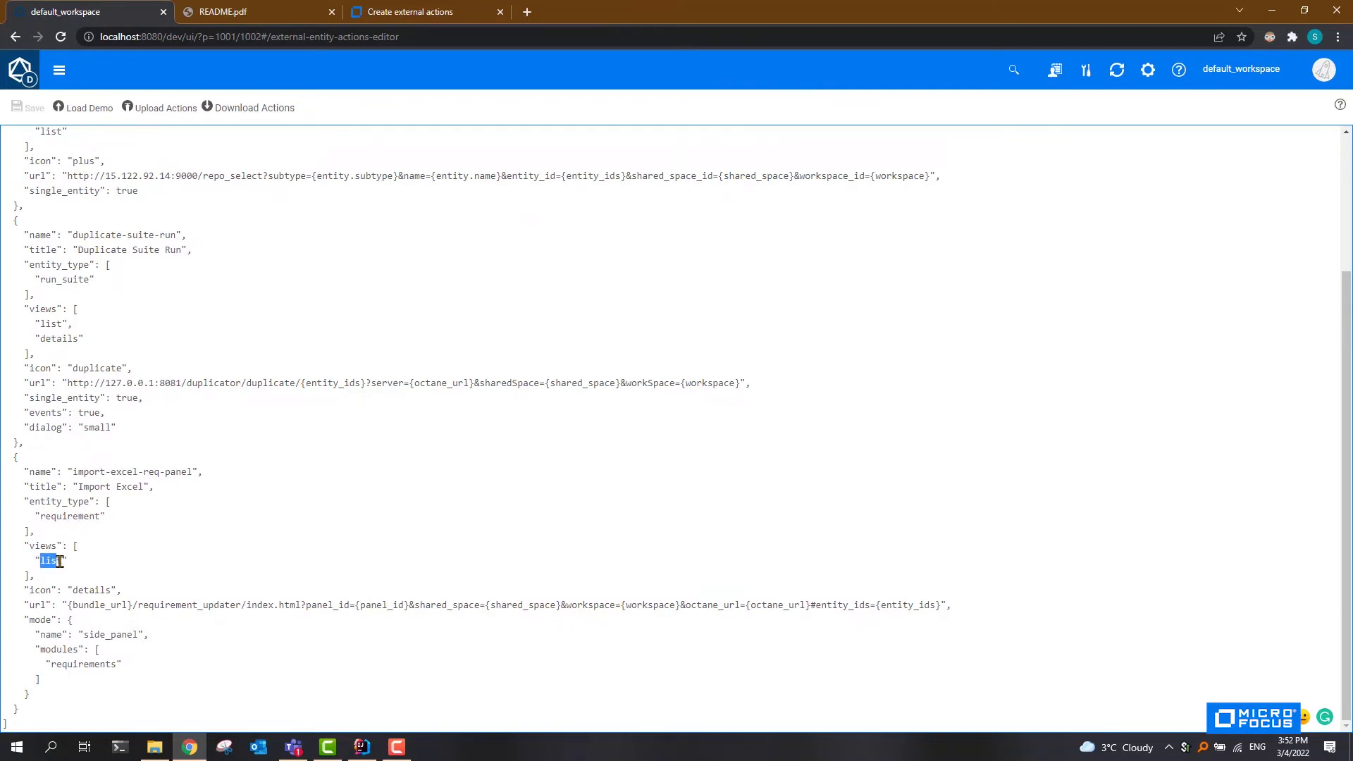
left_click(162, 531)
double_click(99, 589)
left_click(146, 595)
- Examine the import-excel-req-panel action's url value, including its {bundle_url} parameter and folder name segment
left_click_drag(67, 604, 936, 610)
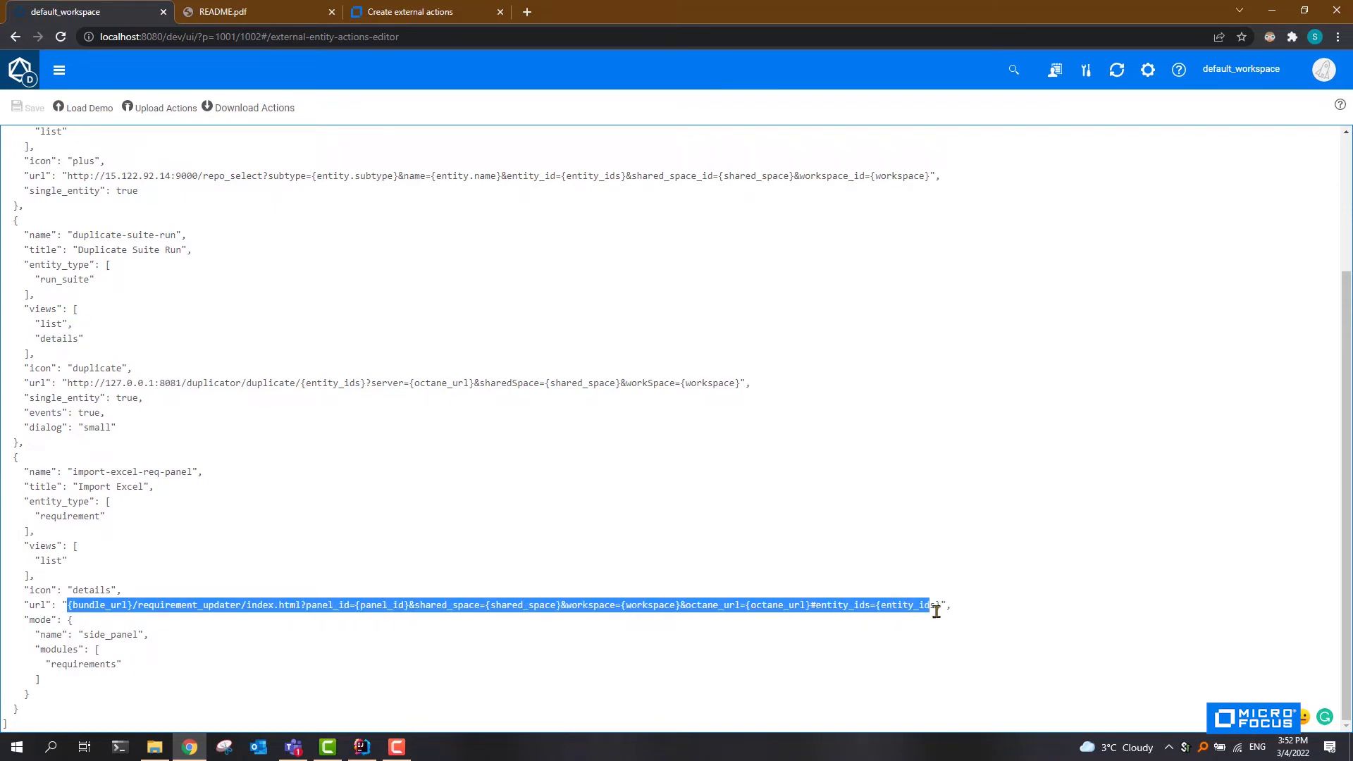
left_click(948, 575)
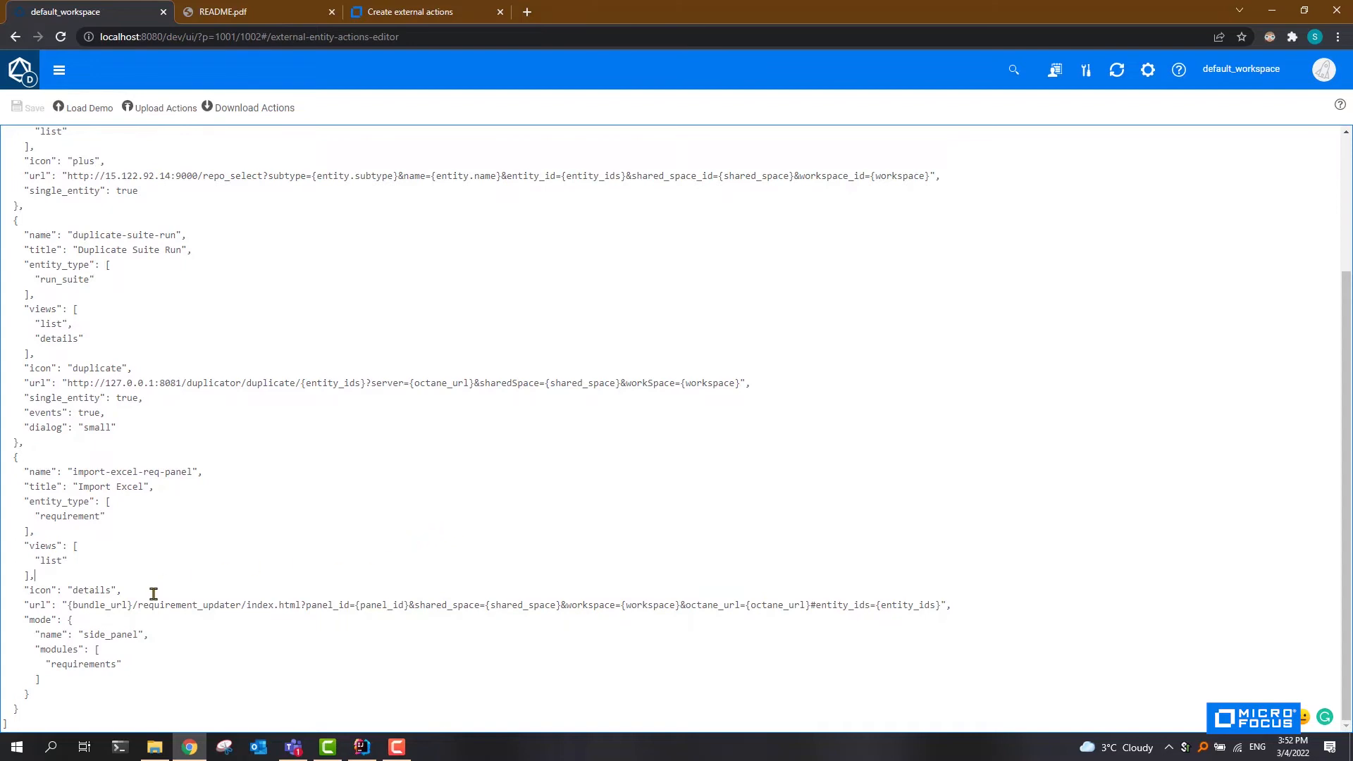
left_click_drag(134, 604, 67, 605)
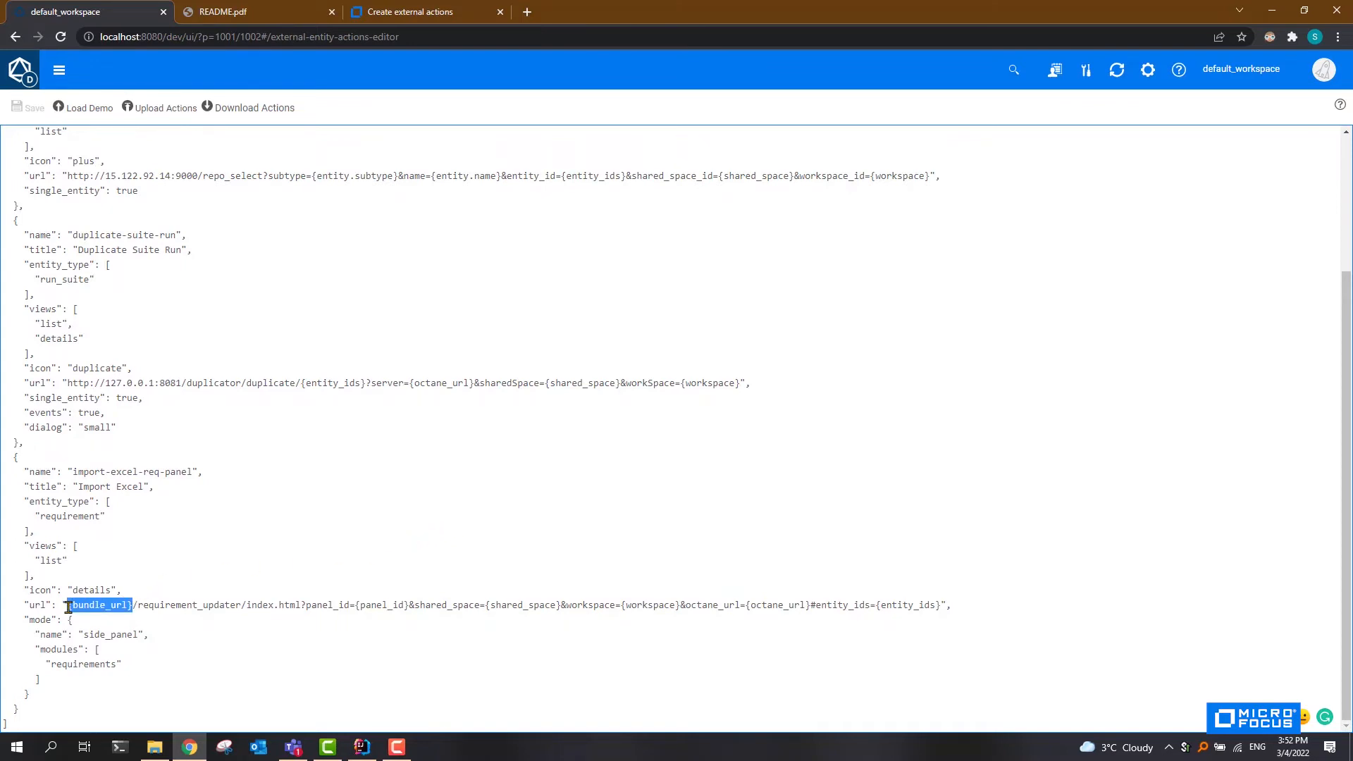
left_click(180, 554)
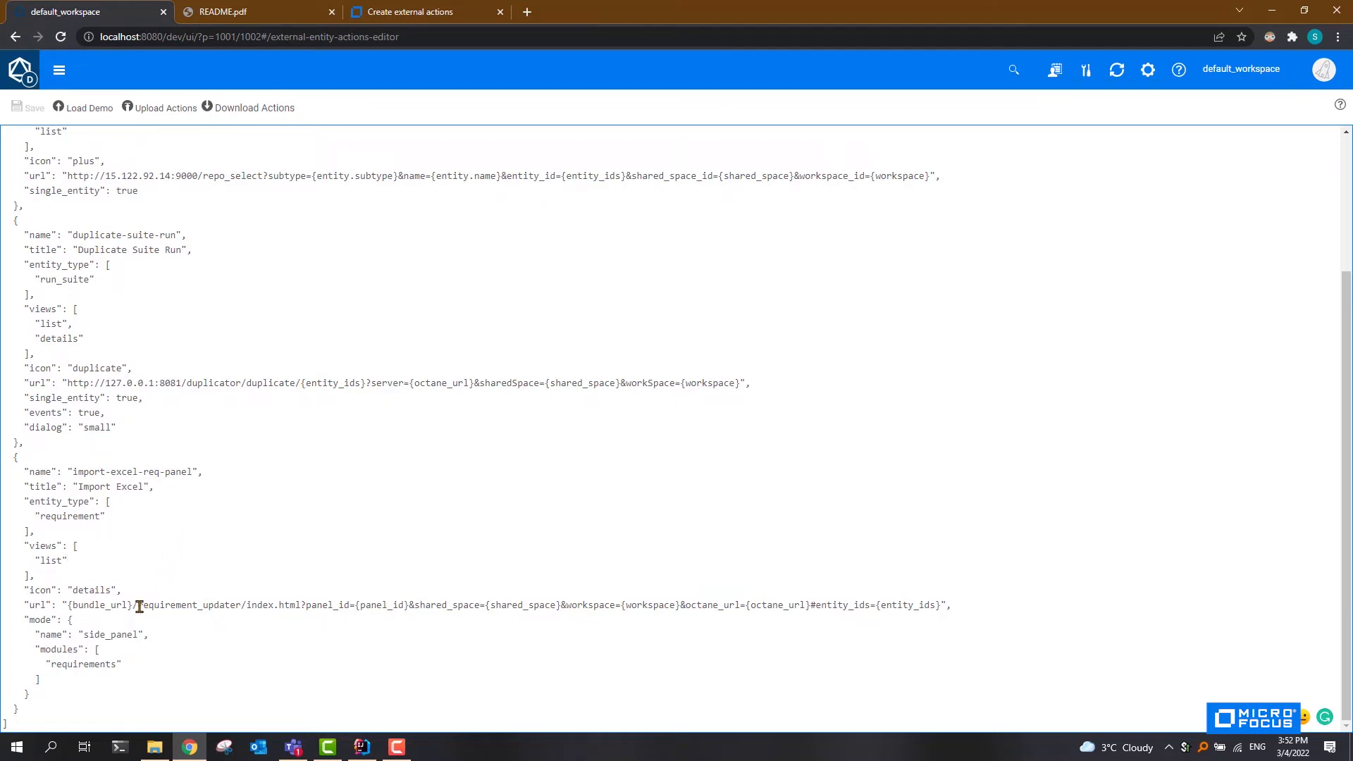
left_click_drag(138, 605, 240, 606)
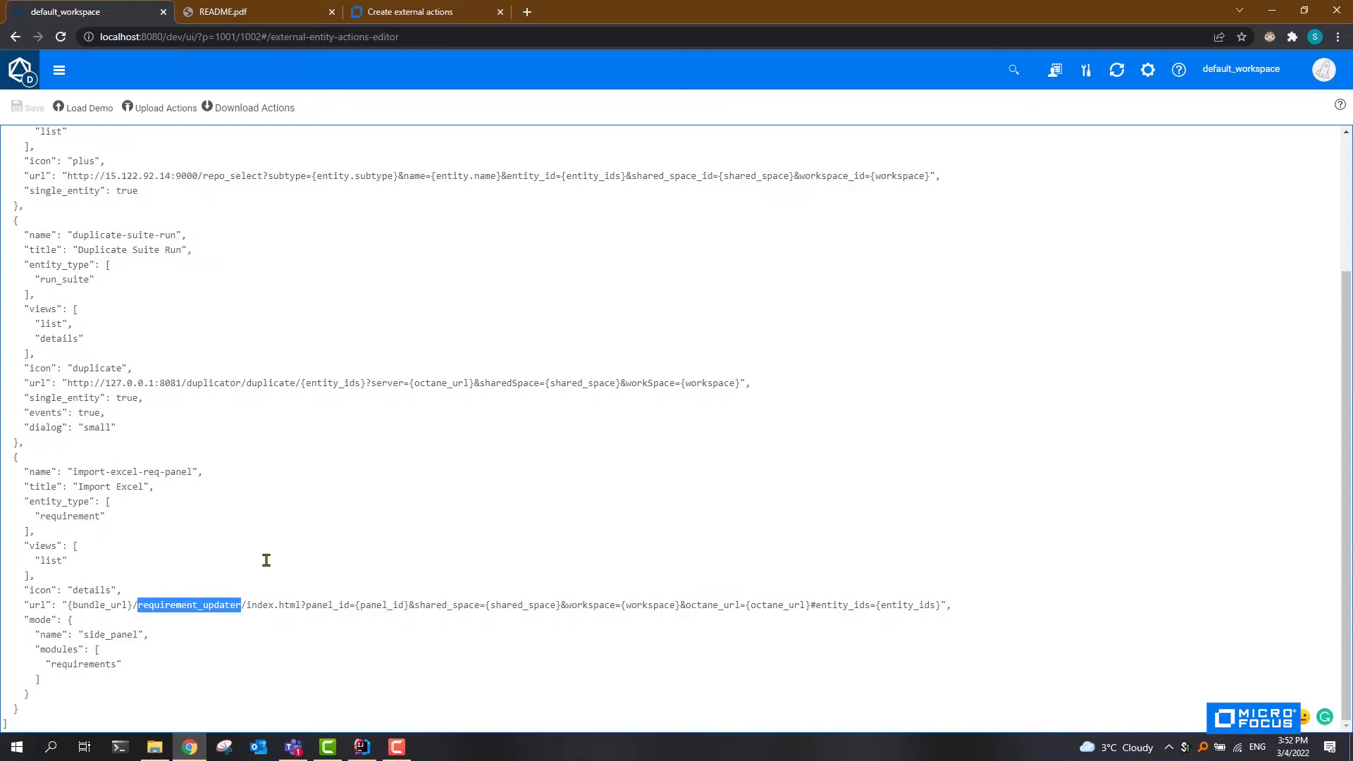
- Check the requirement_updater segment of the action's url against the folder and zip names in File Explorer
left_click(155, 747)
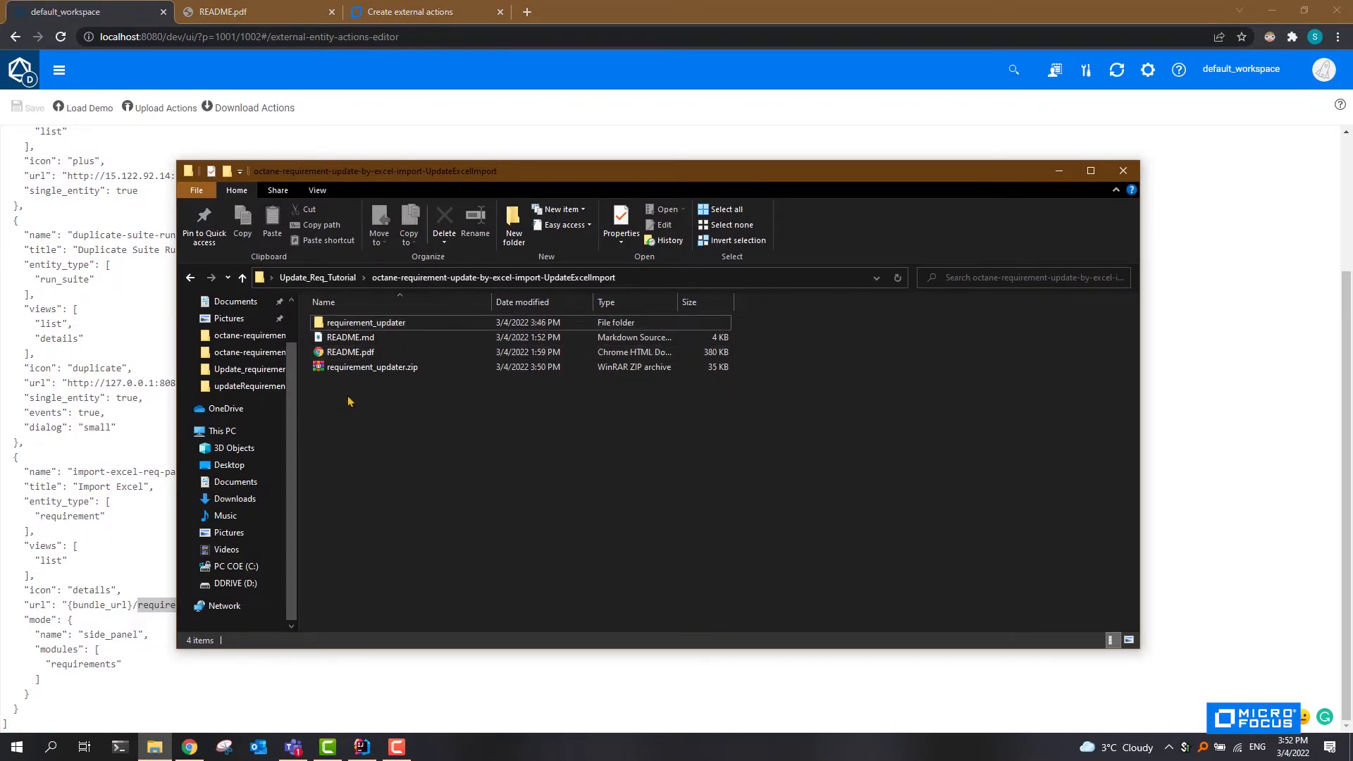
left_click(121, 604)
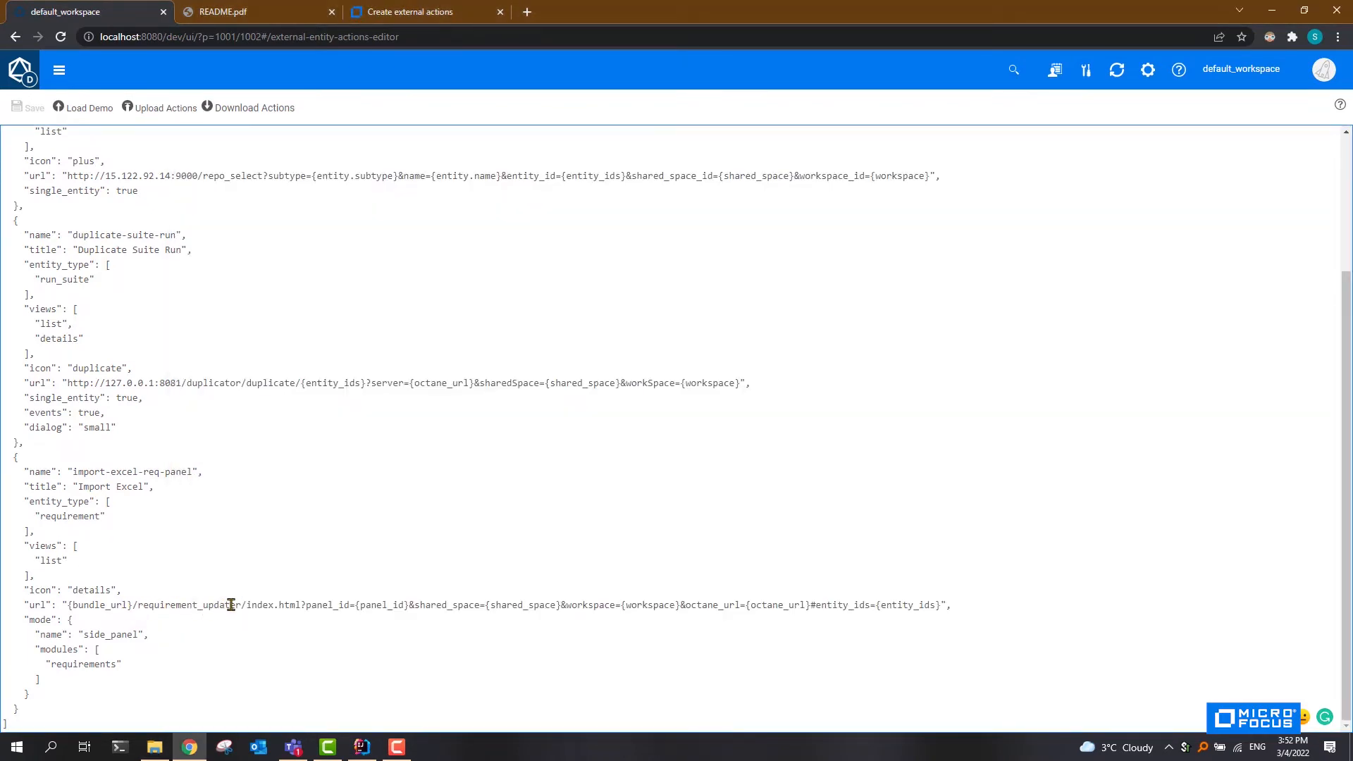
left_click_drag(240, 605, 137, 605)
left_click(158, 746)
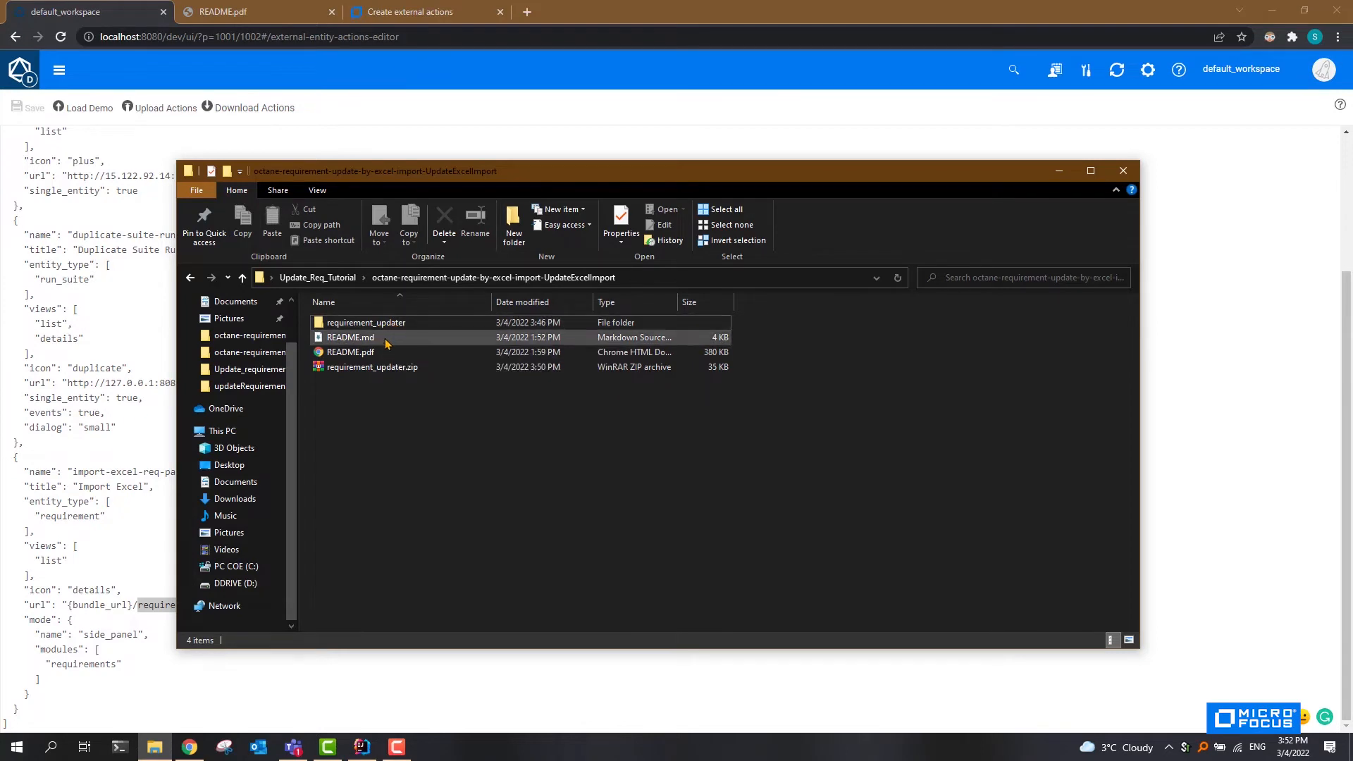
left_click(140, 605)
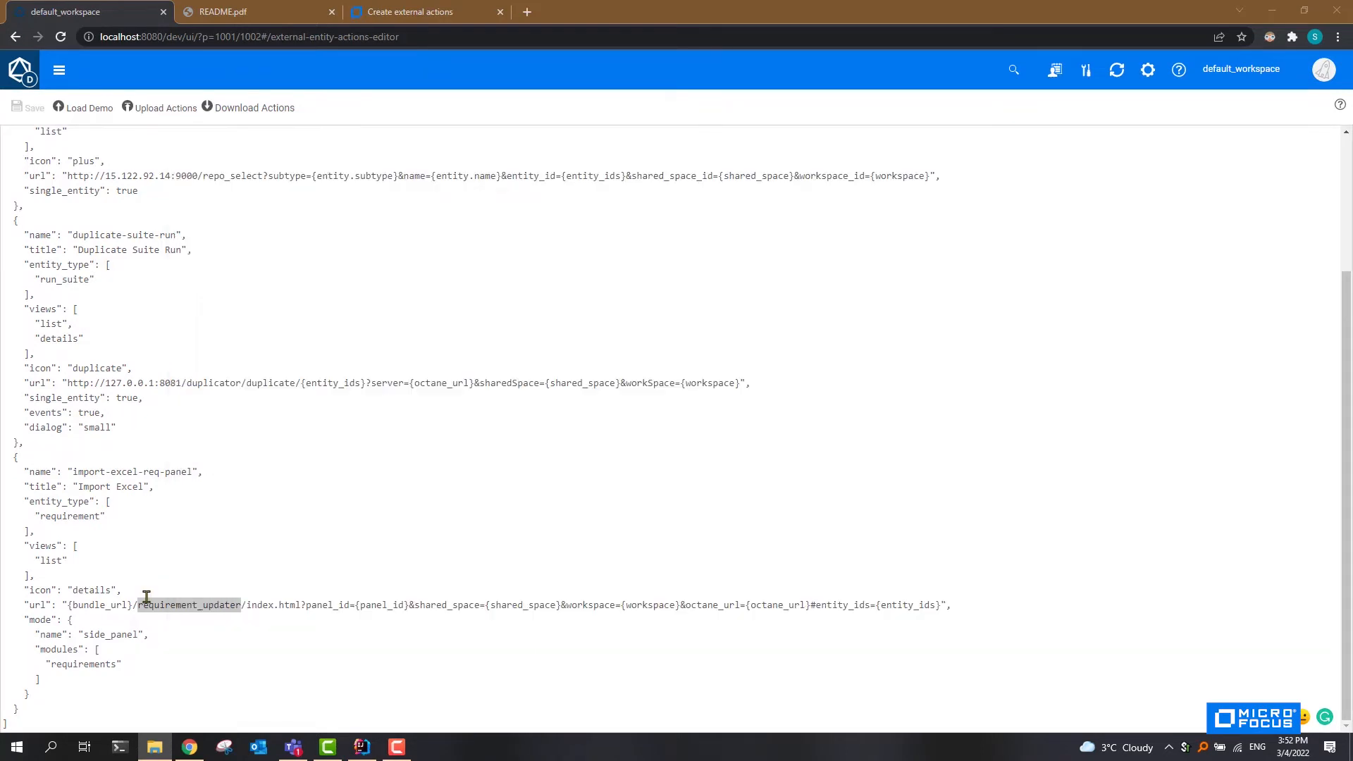
left_click_drag(139, 605, 241, 605)
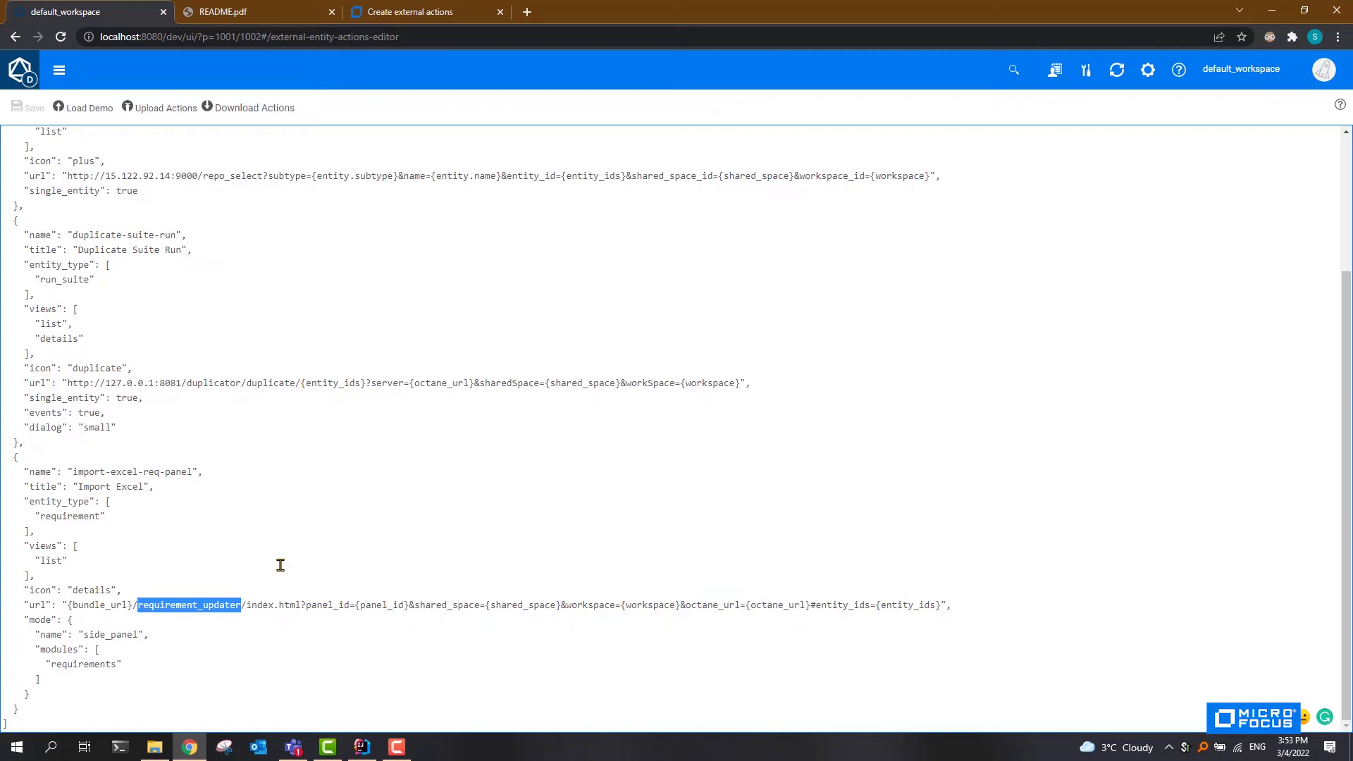
- Examine the import-excel-req-panel action's mode block, including its side_panel name and requirements module
left_click(269, 589)
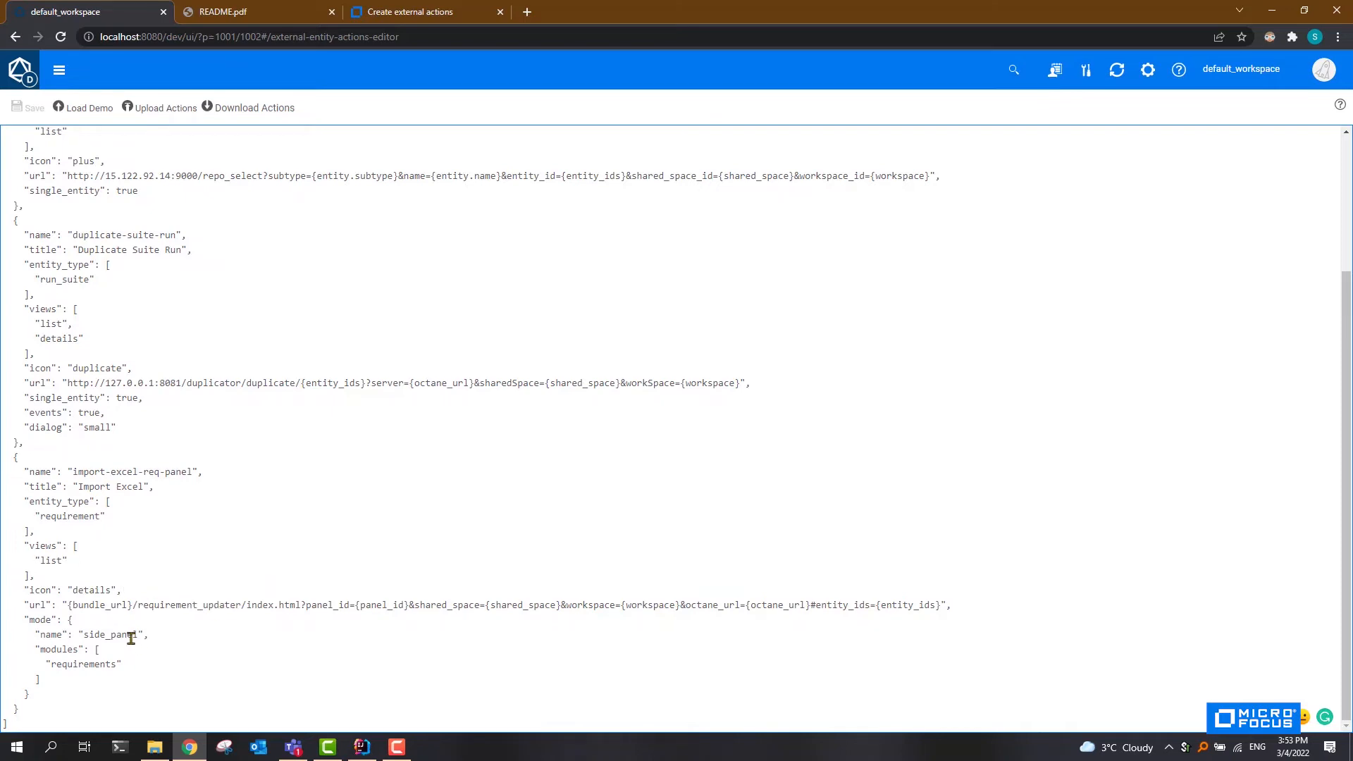
left_click_drag(22, 619, 115, 678)
left_click(173, 657)
left_click_drag(50, 665, 115, 665)
left_click(167, 650)
- Reload the workspace page and open the Import Excel side panel for Folder1 in the Requirements module
left_click(62, 40)
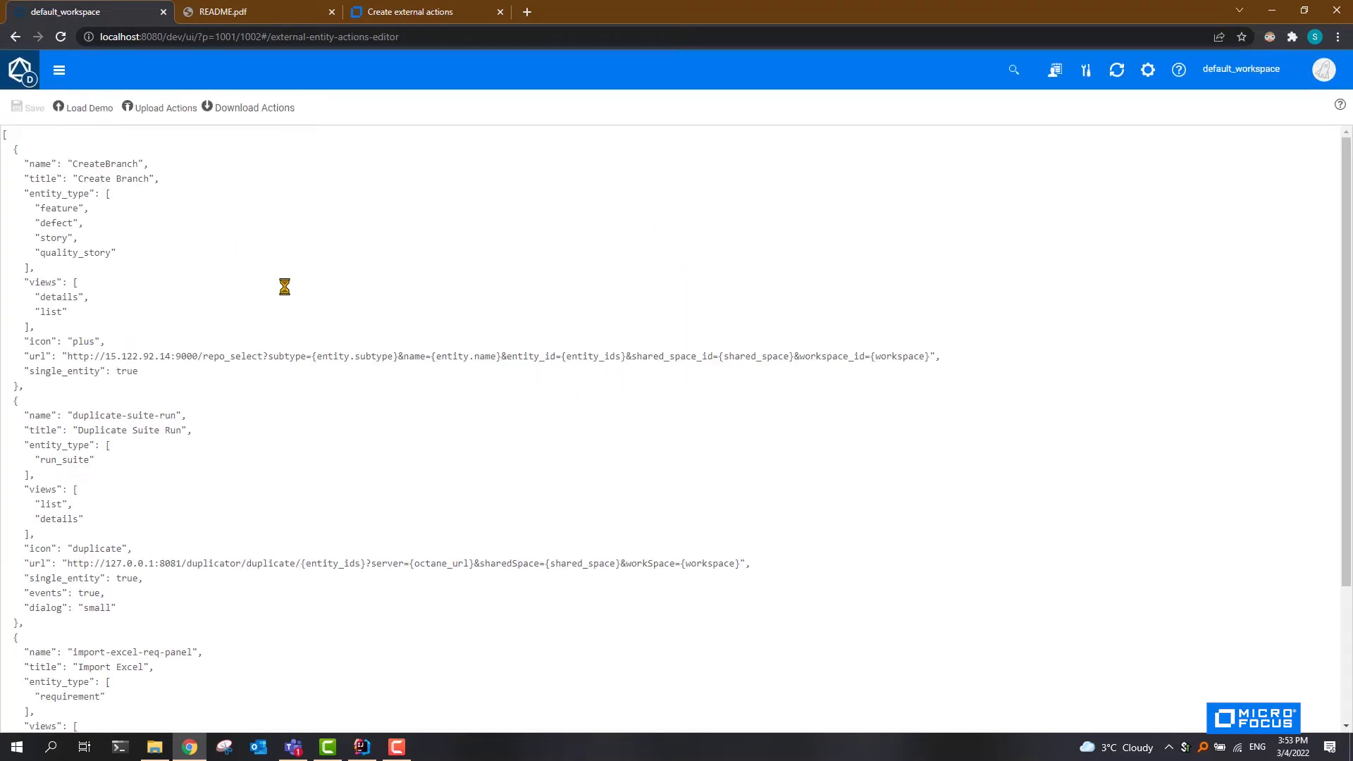
left_click(58, 73)
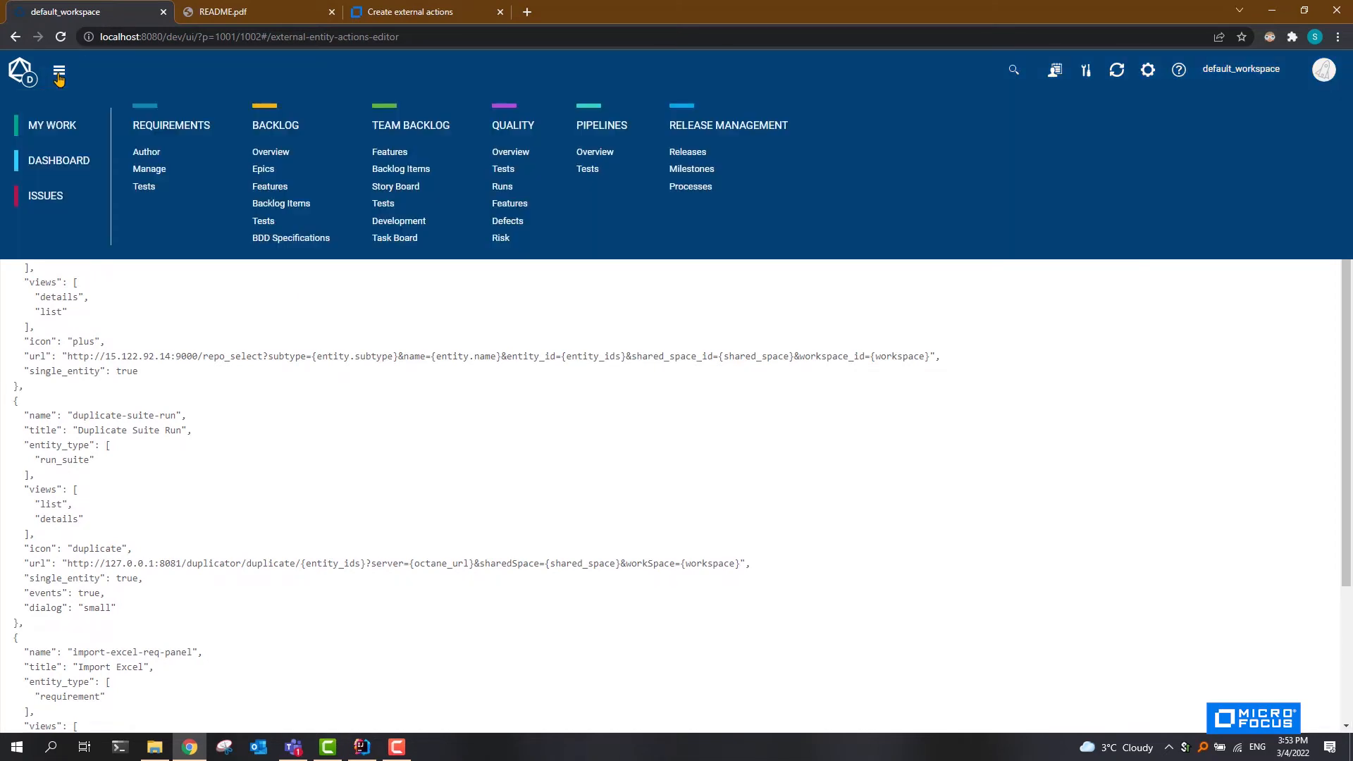
left_click(157, 125)
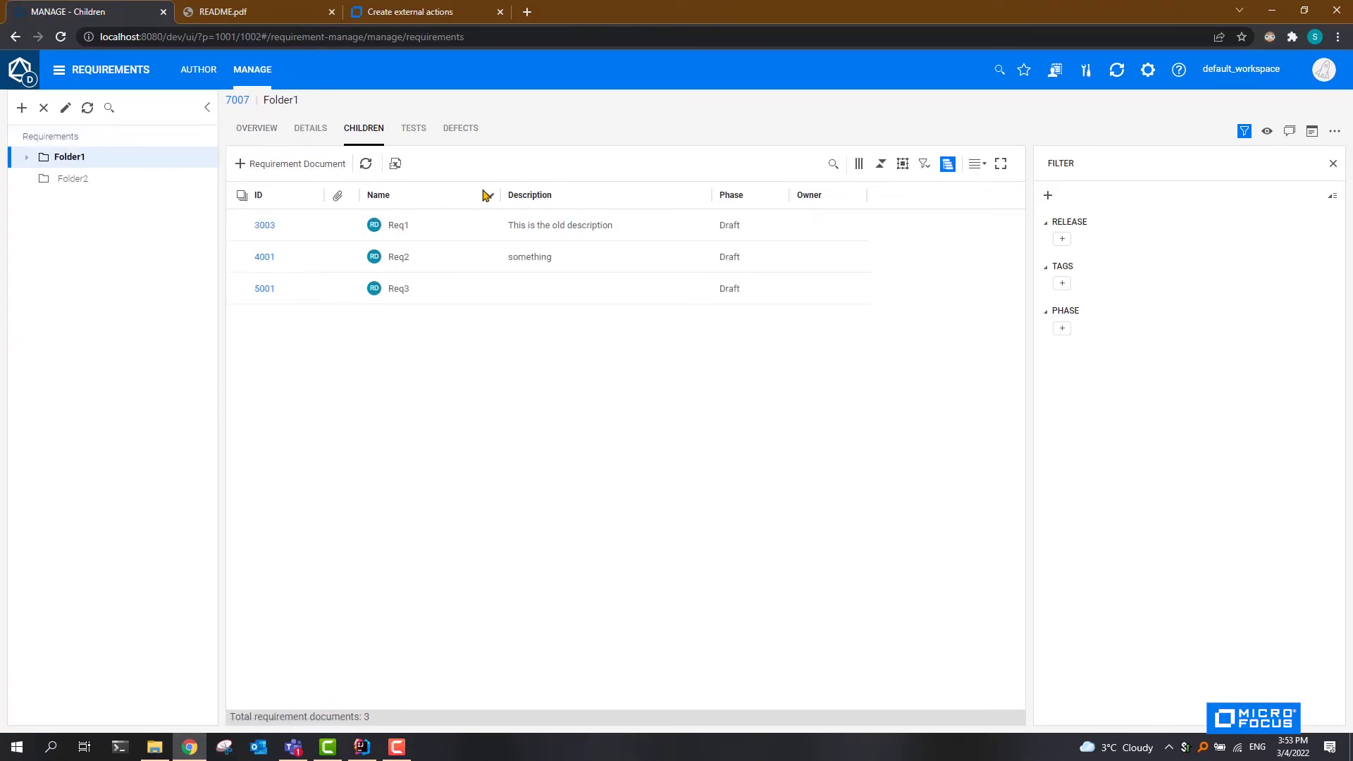
left_click(1313, 134)
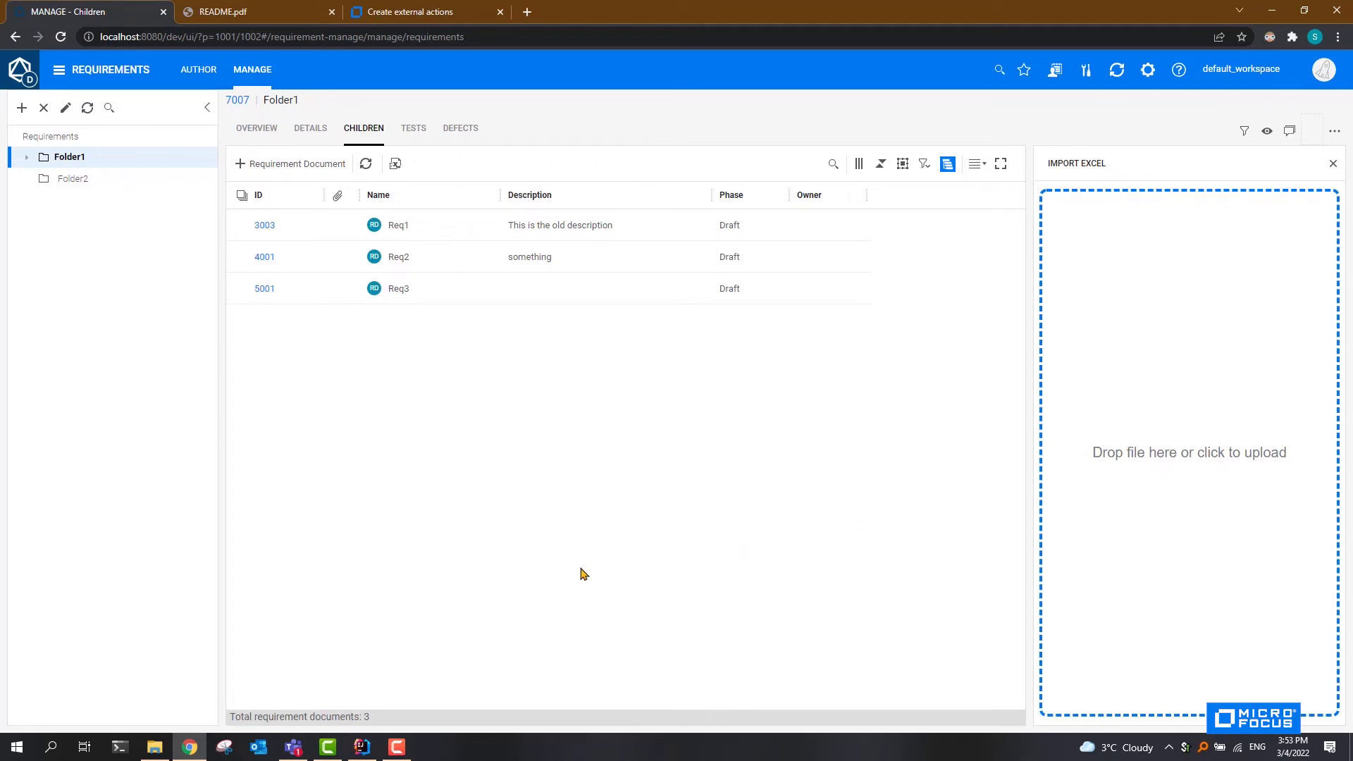
- Open TestImport.xlsx from the Update_Req_Tutorial folder in Excel
left_click(154, 747)
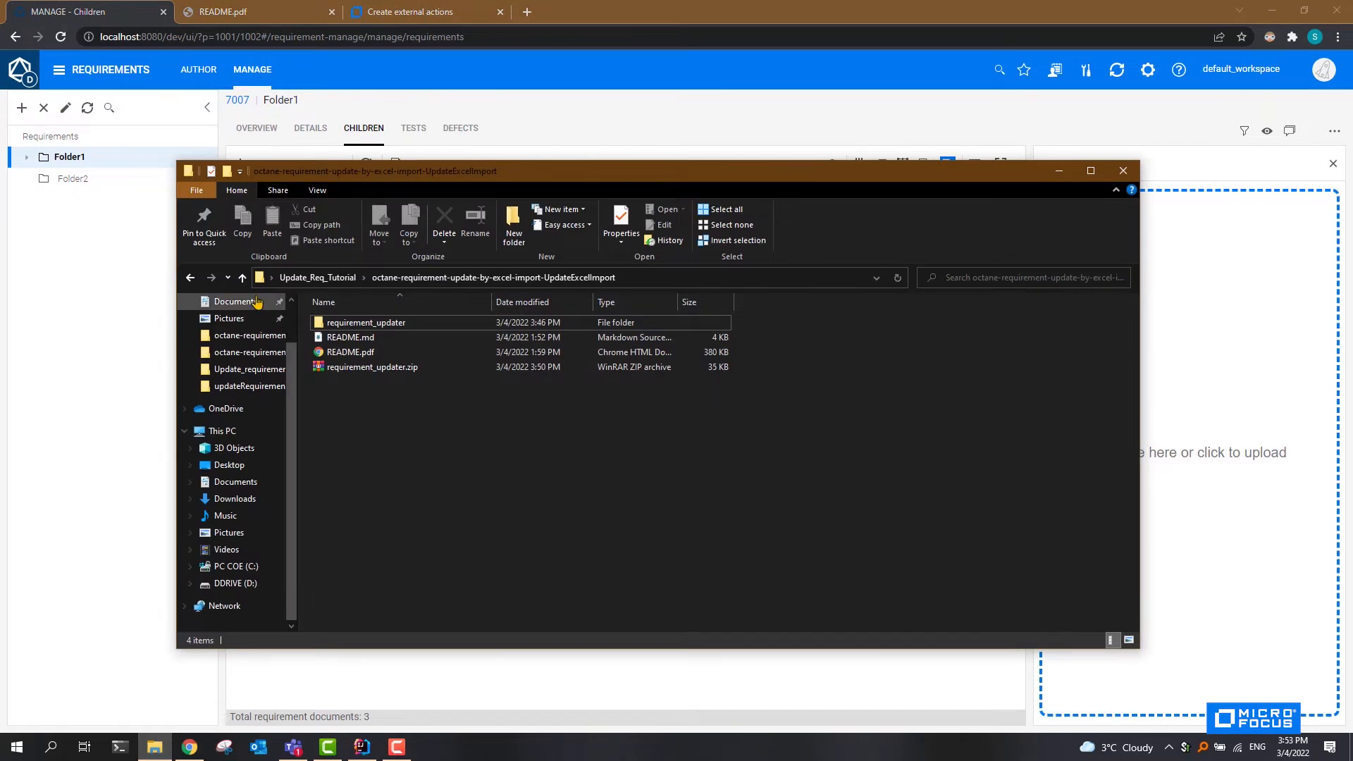
left_click(242, 278)
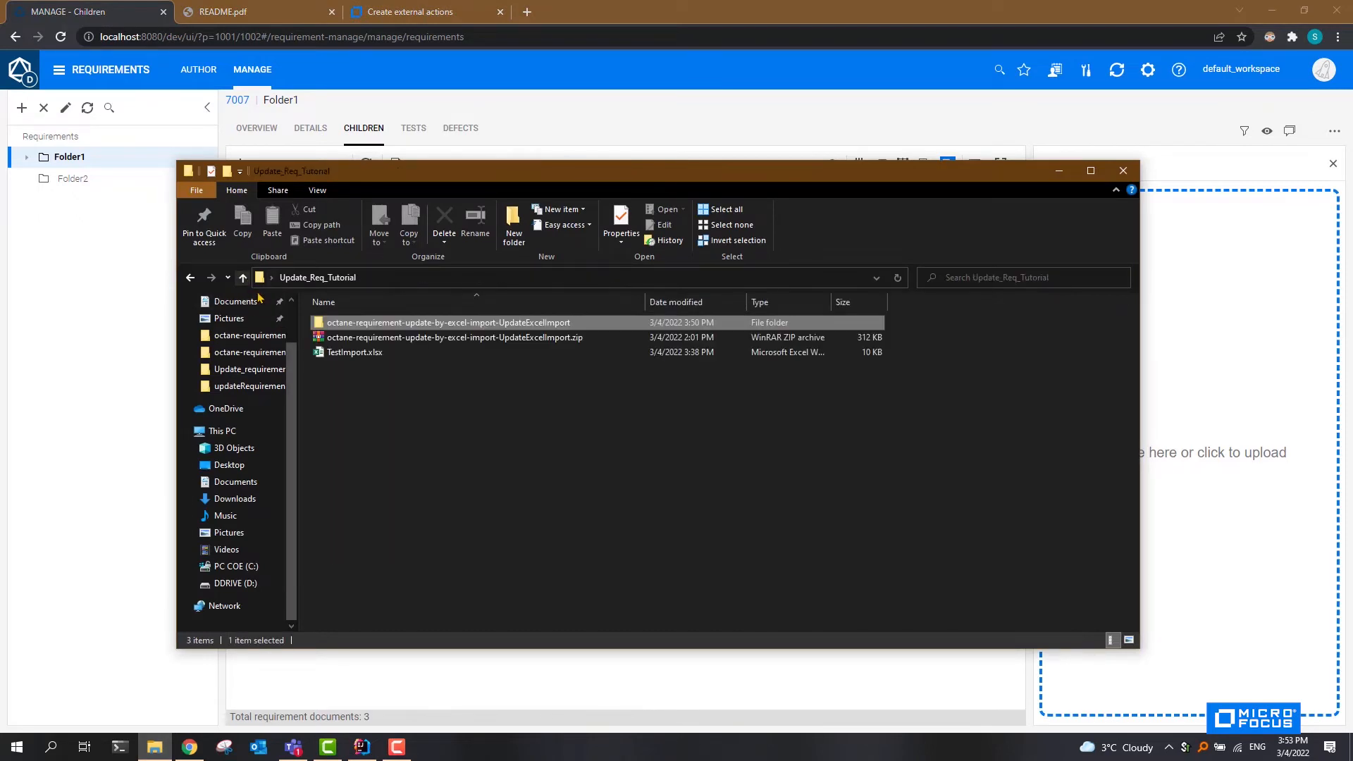
double_click(364, 354)
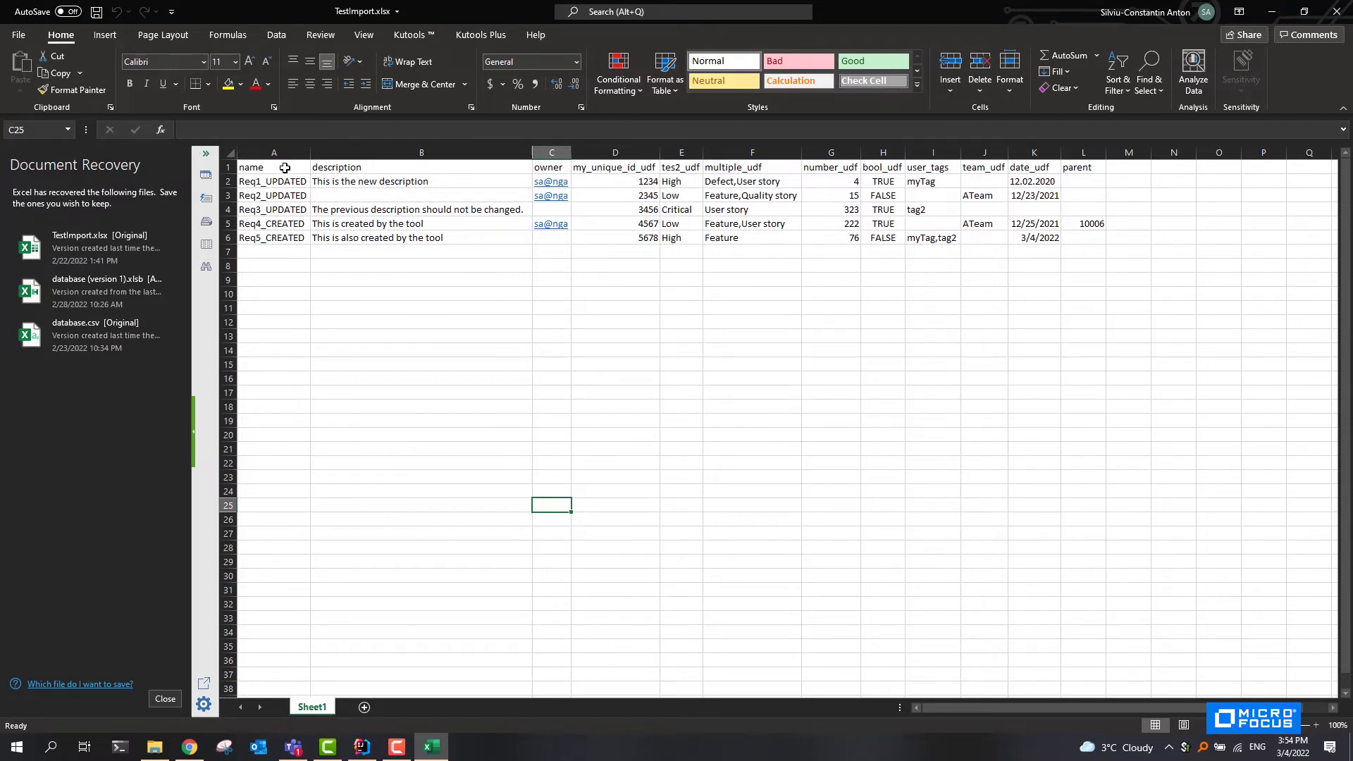
- Examine the name, description, owner, tes2_udf and multiple_udf column headers in TestImport.xlsx
left_click(285, 168)
left_click(381, 167)
left_click(550, 167)
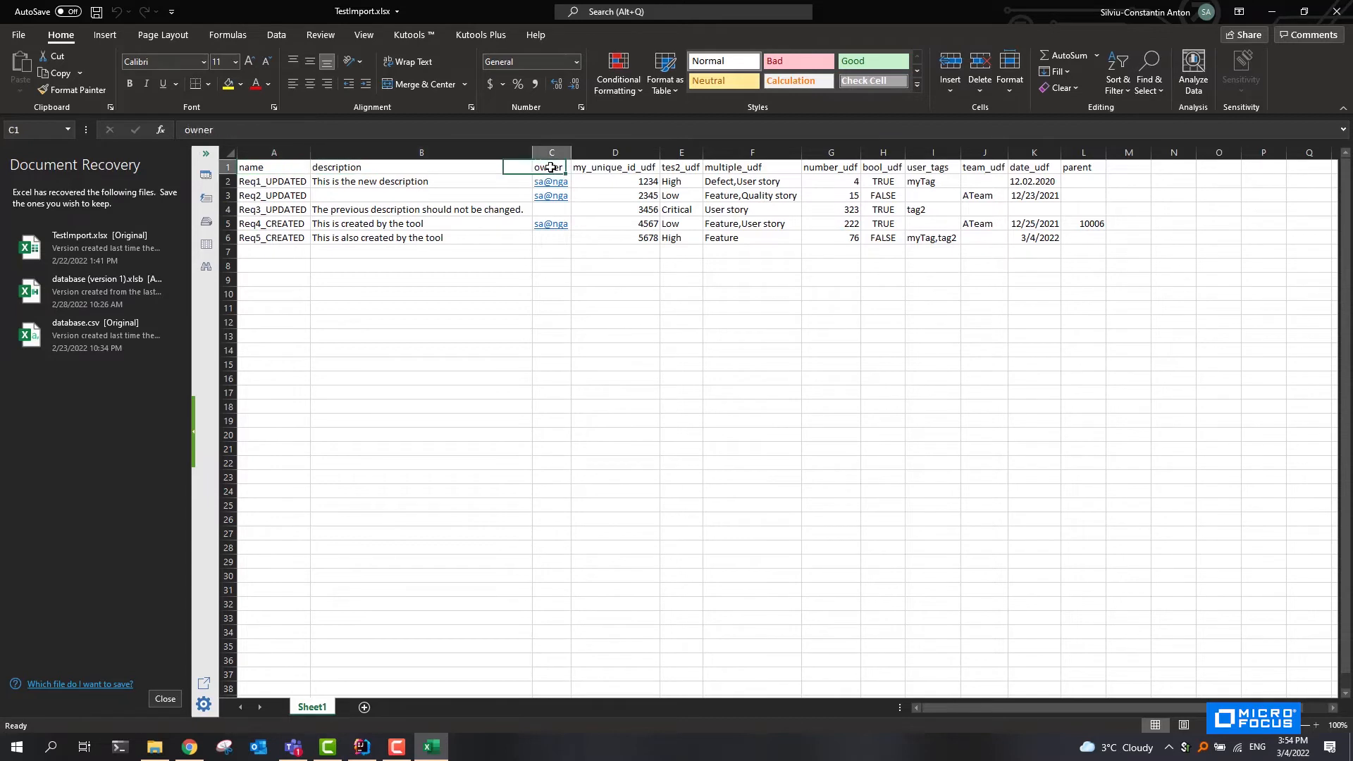
left_click(681, 167)
left_click(754, 167)
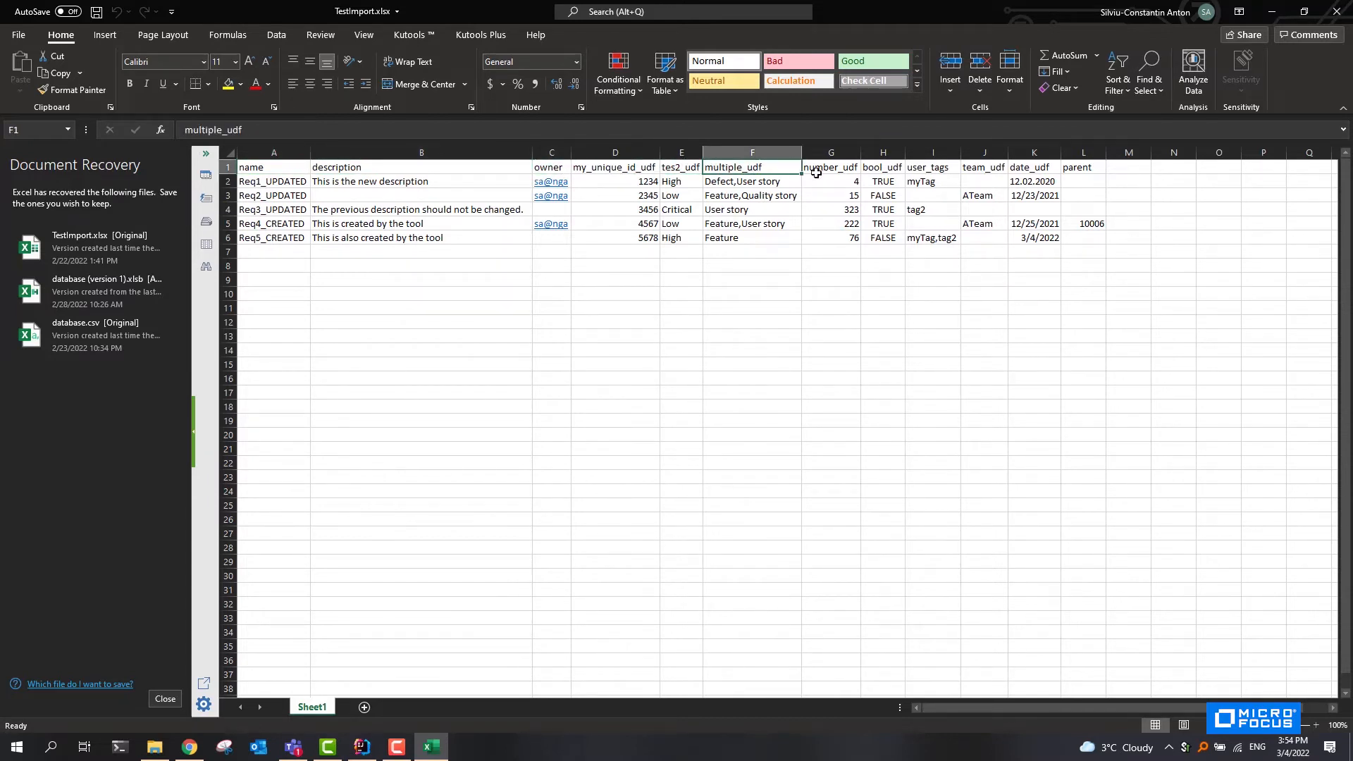
left_click(780, 277)
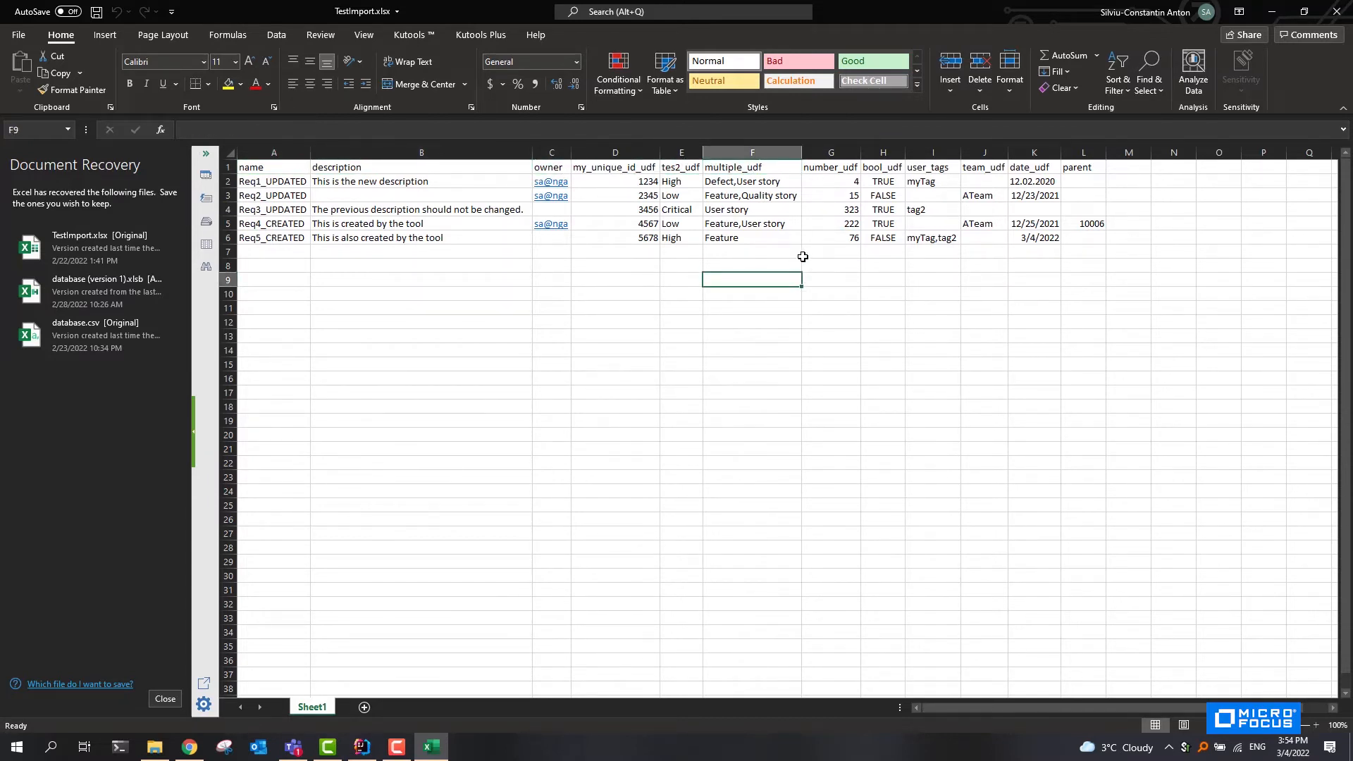
- Examine the first requirement's number, boolean, tag and date values and the my_unique_id_udf column
left_click(842, 180)
left_click(892, 180)
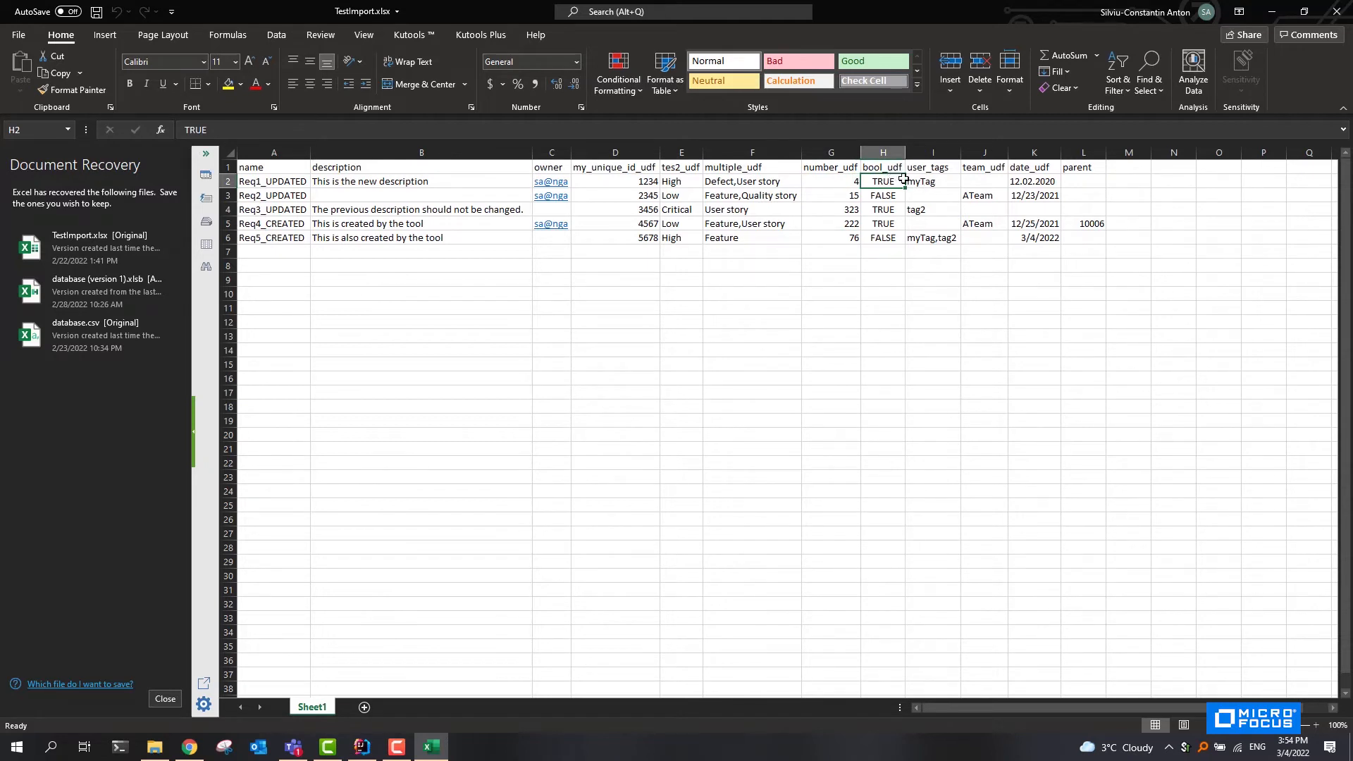
left_click(931, 181)
left_click(1039, 181)
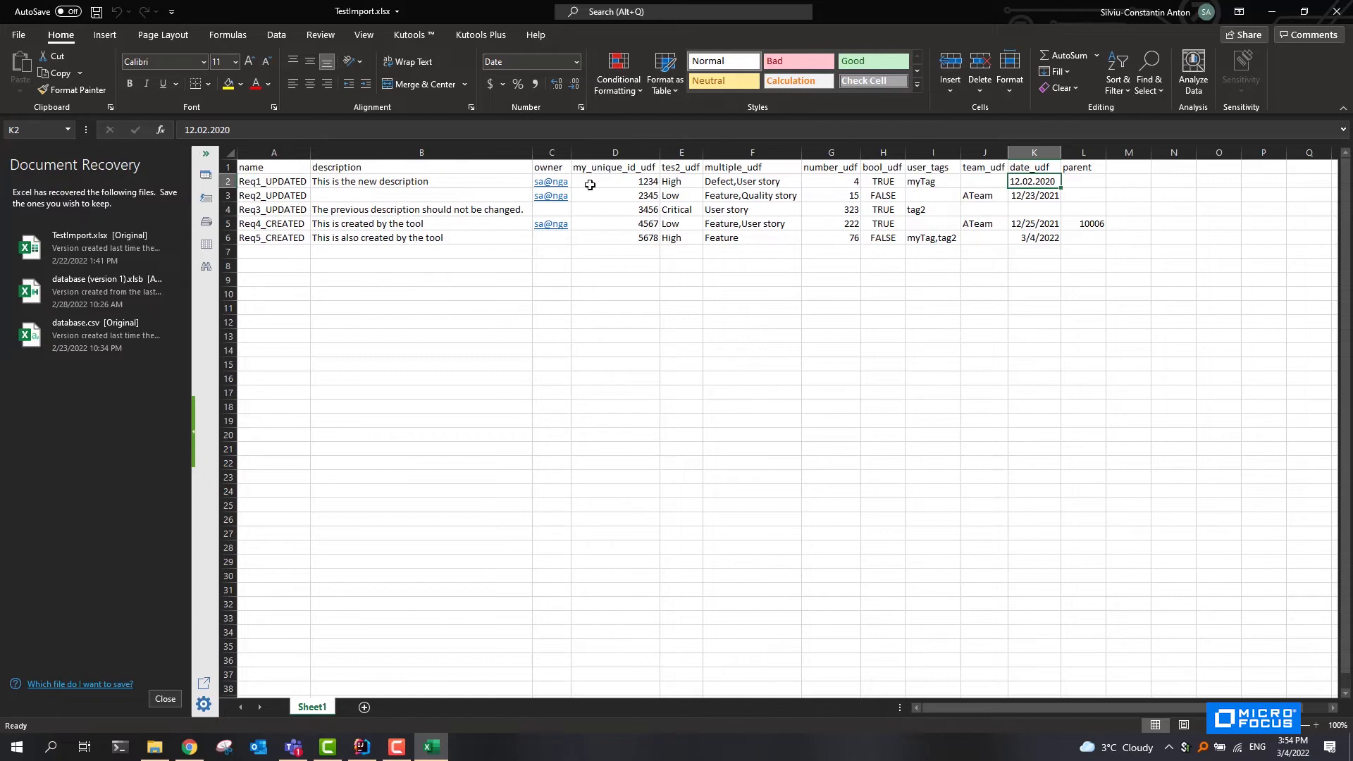
left_click(612, 171)
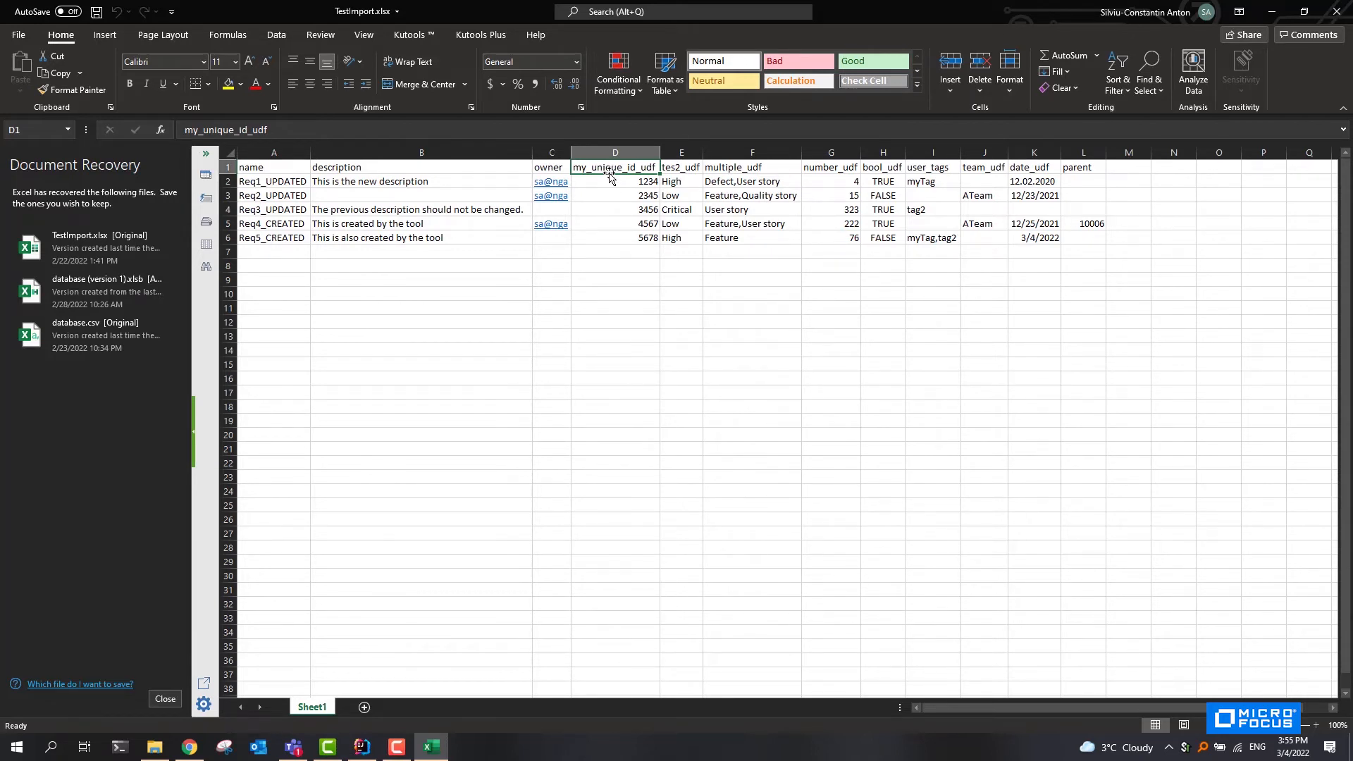
left_click(611, 182)
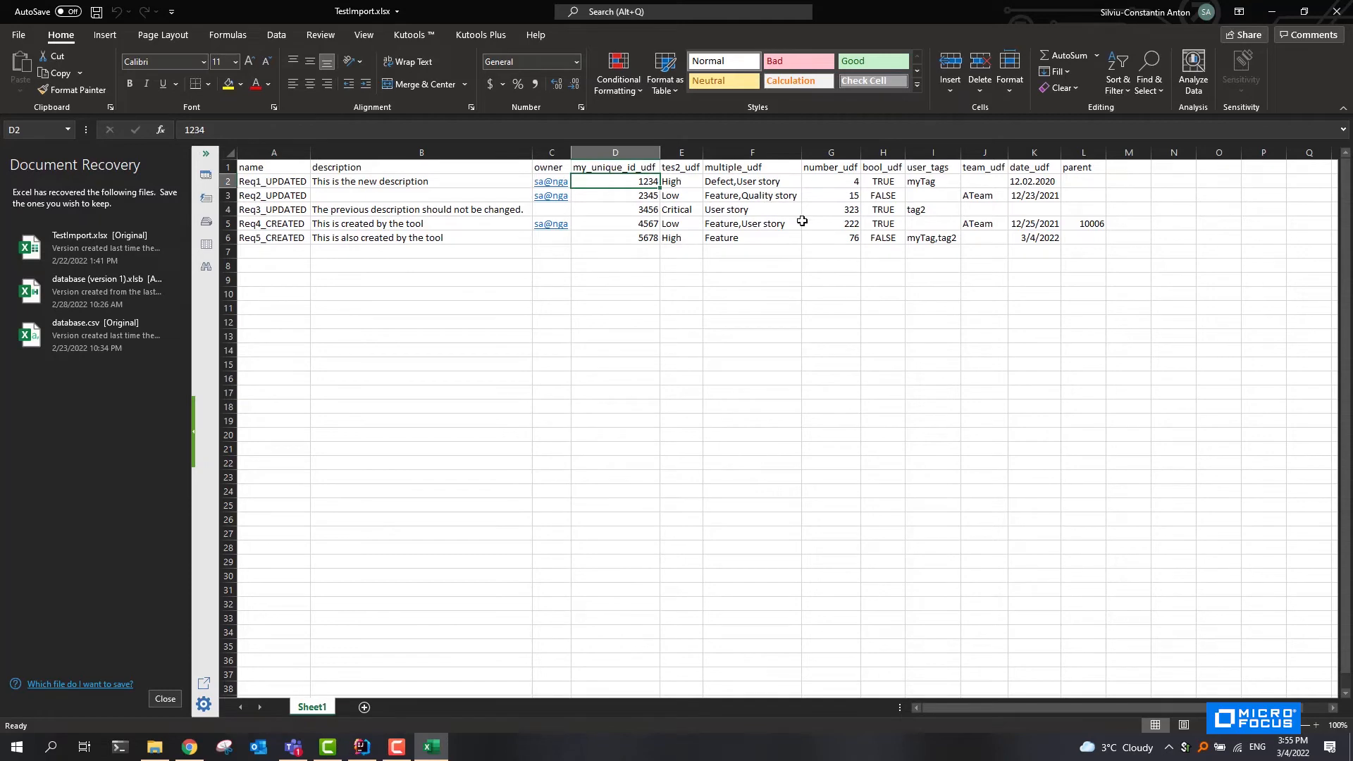
- Switch back to ALM Octane and open the Requirement Document fields in default_workspace's space settings
left_click(1268, 16)
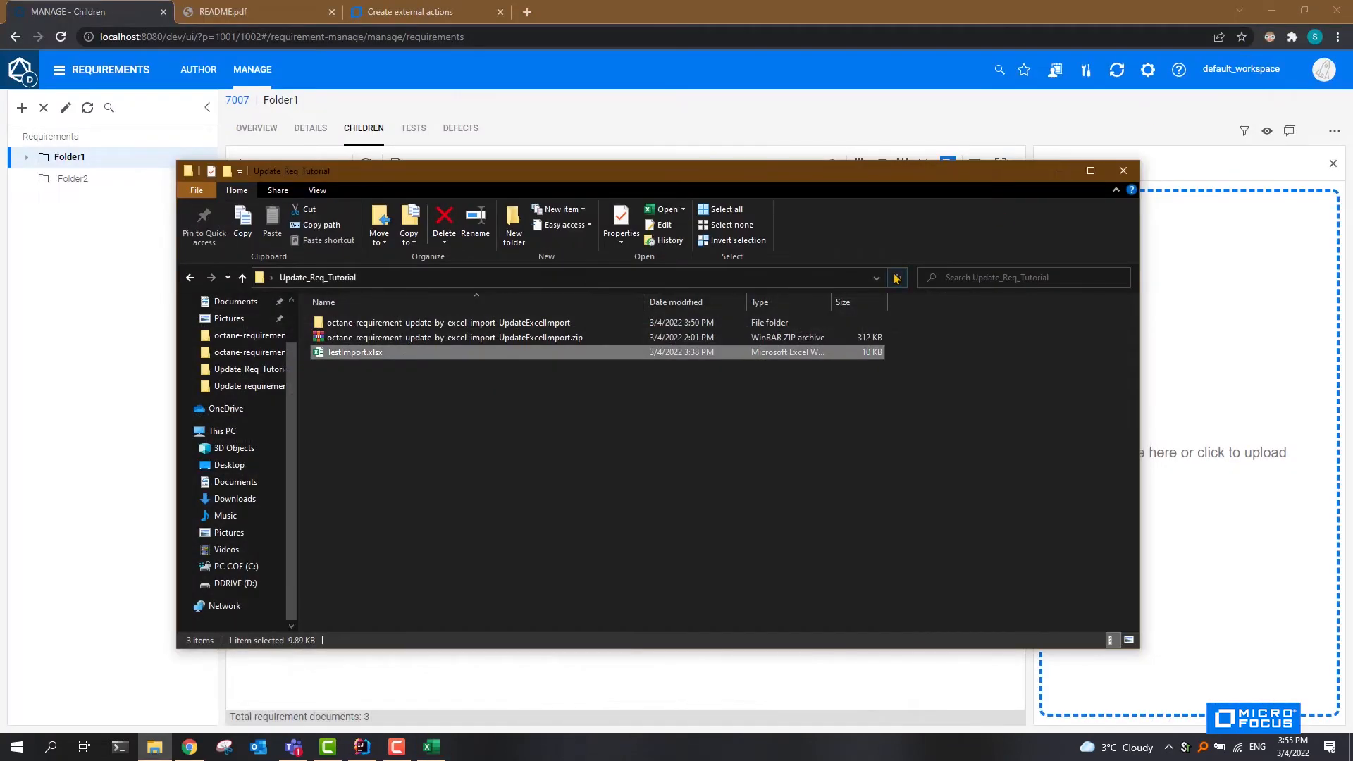
left_click(793, 128)
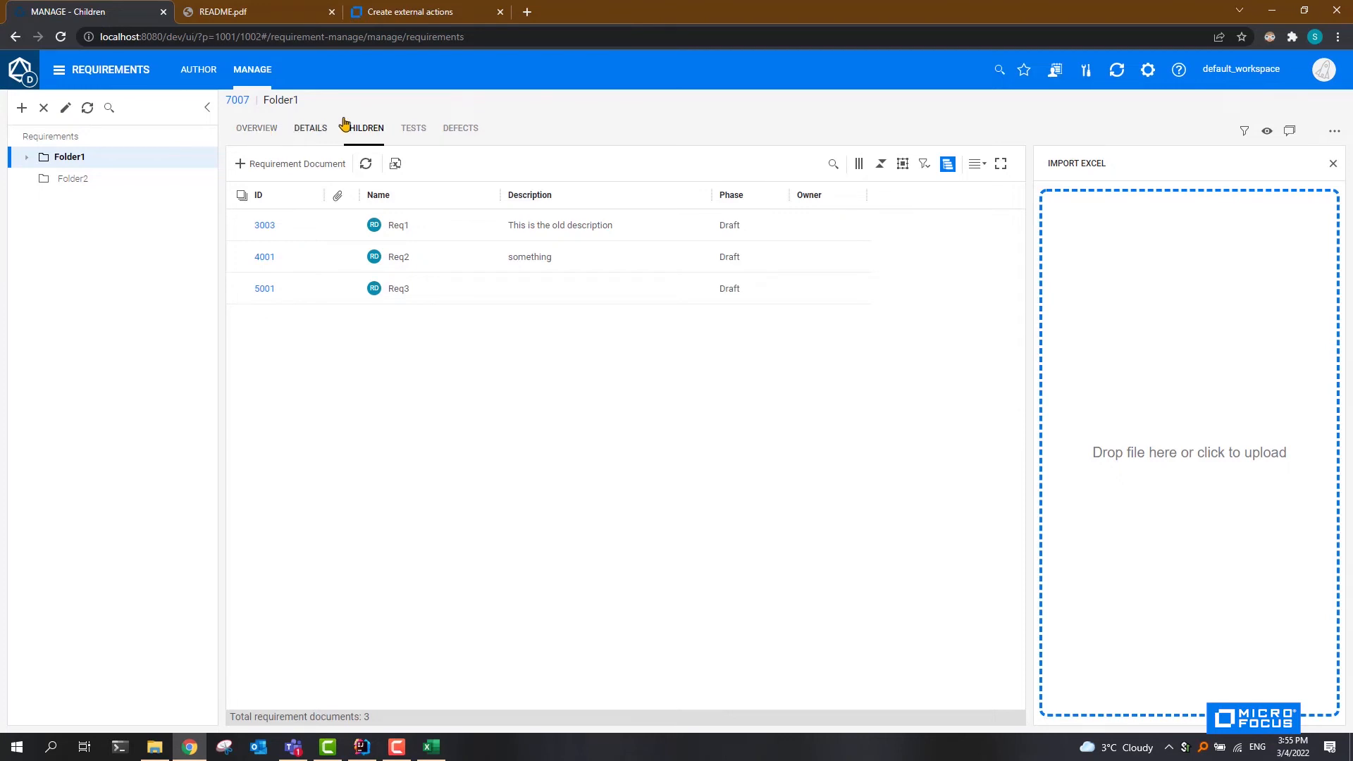
left_click(1145, 77)
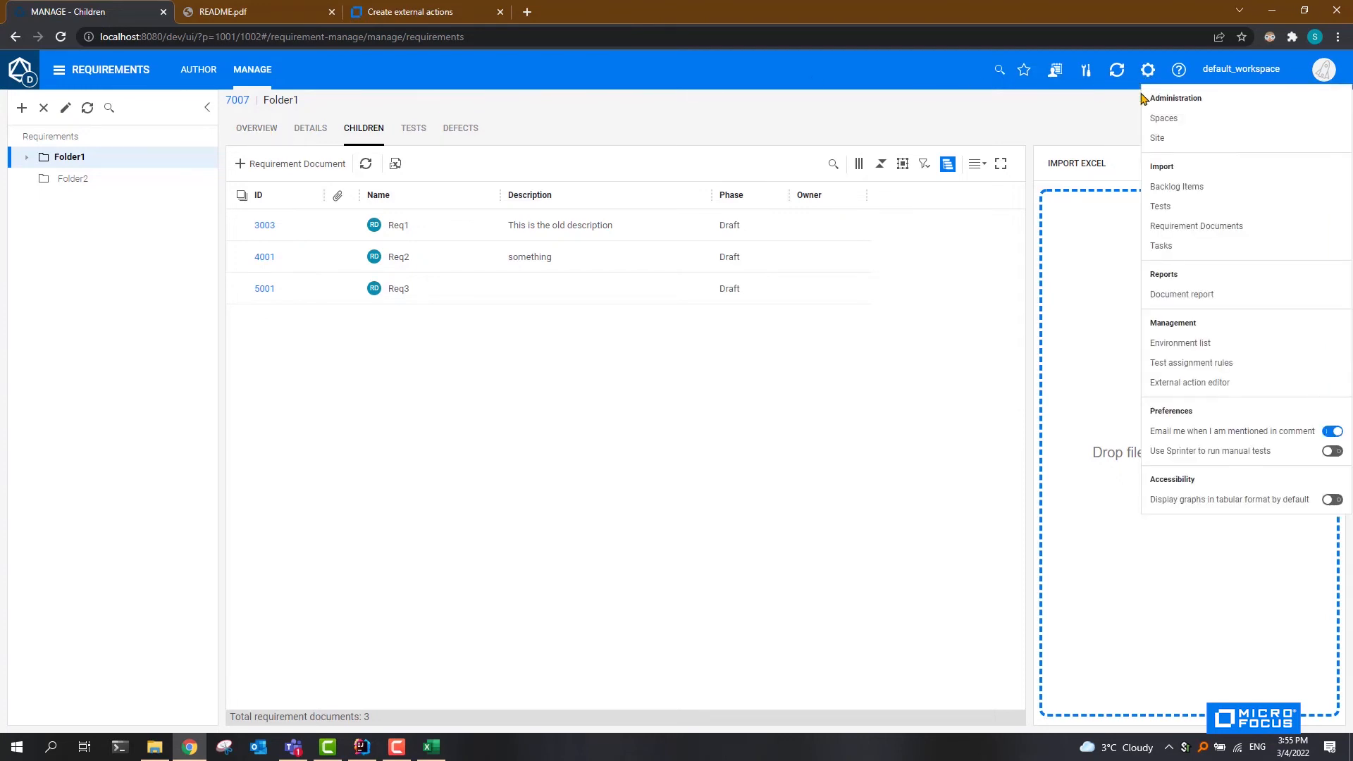
left_click(1163, 122)
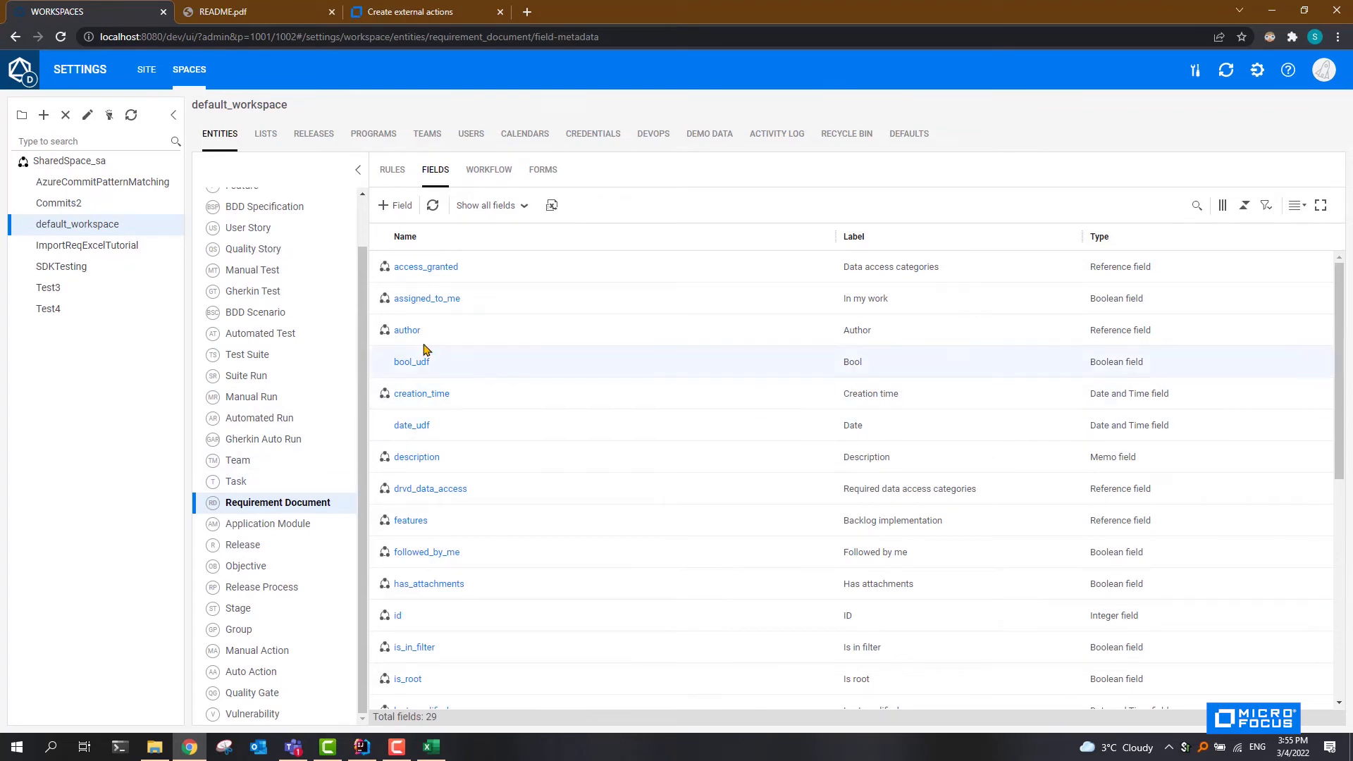
- Add a user-defined string field named my_unique_id_udf with the label "Dicriminator Field" to Requirement Document
left_click(397, 207)
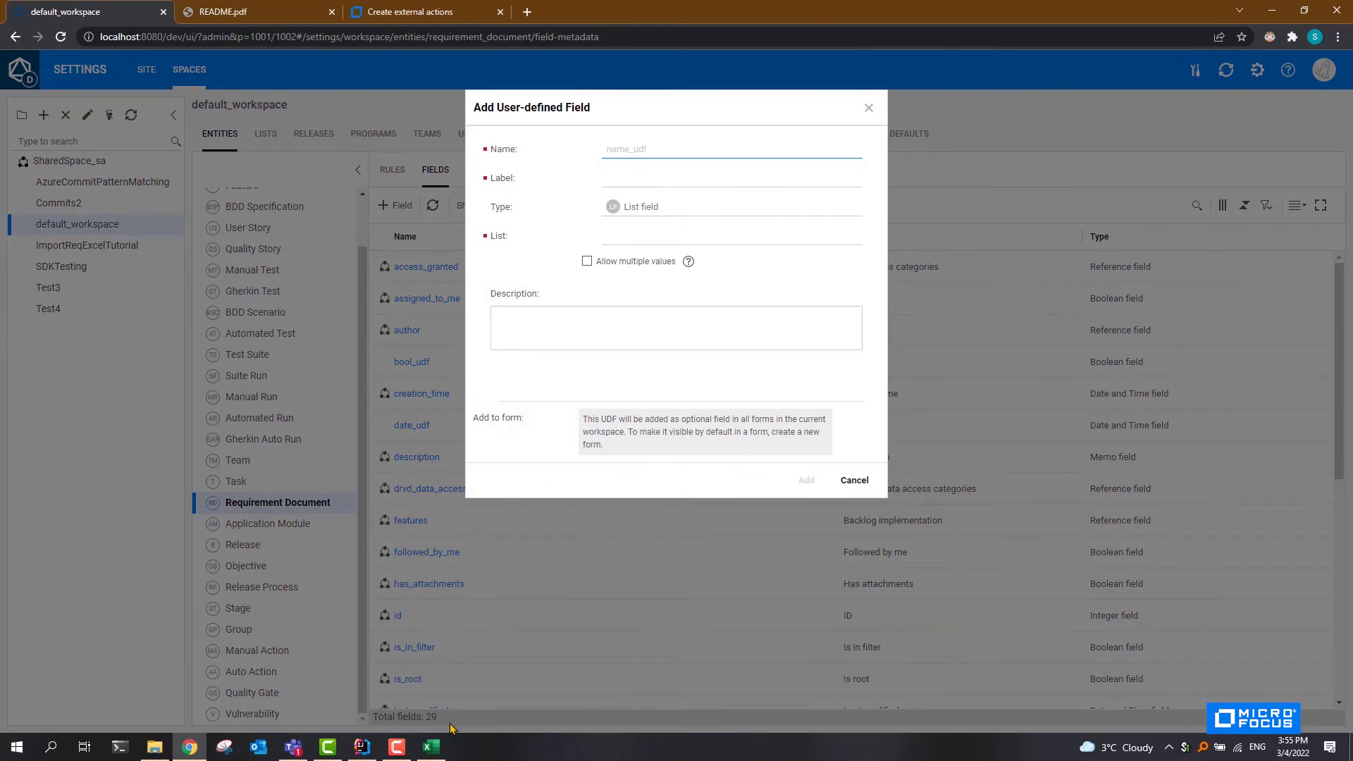
left_click(435, 750)
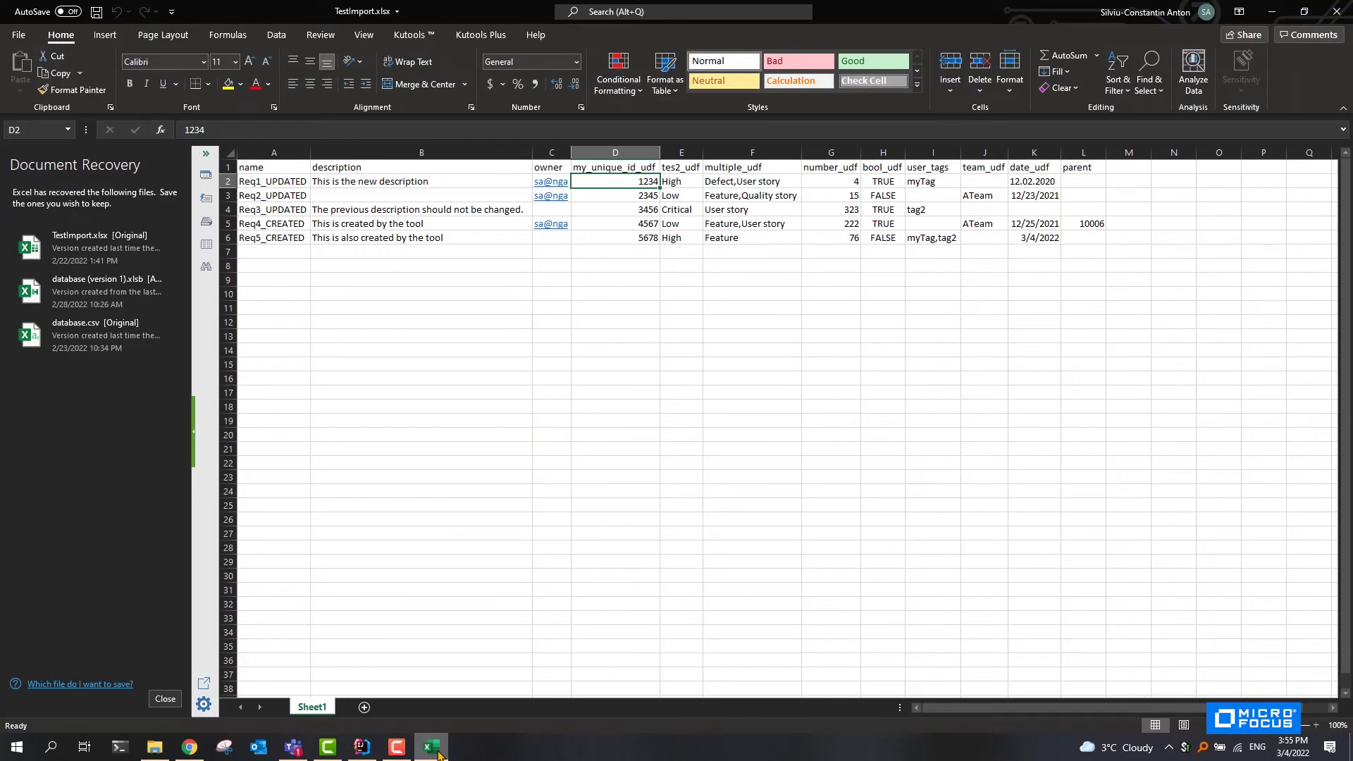
left_click(434, 750)
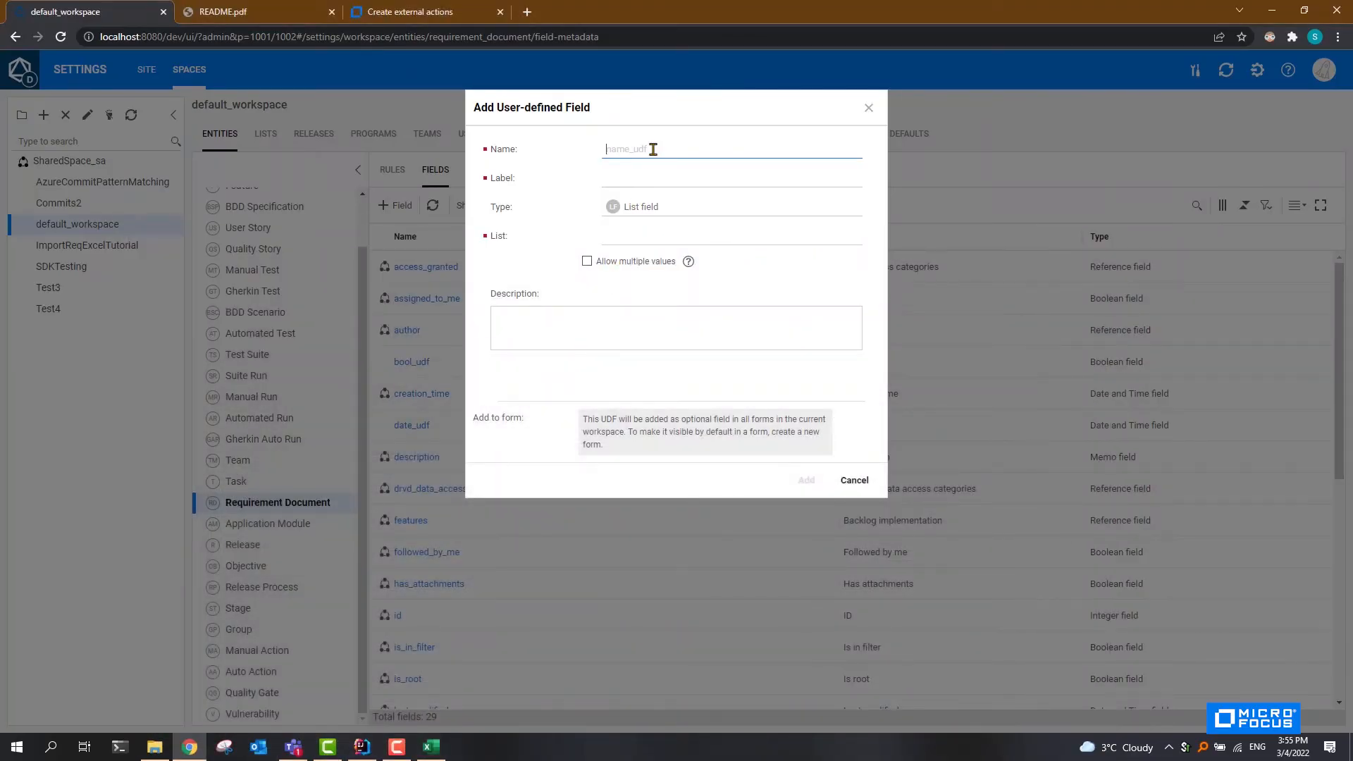
type("my_unique_id_udf")
left_click(654, 178)
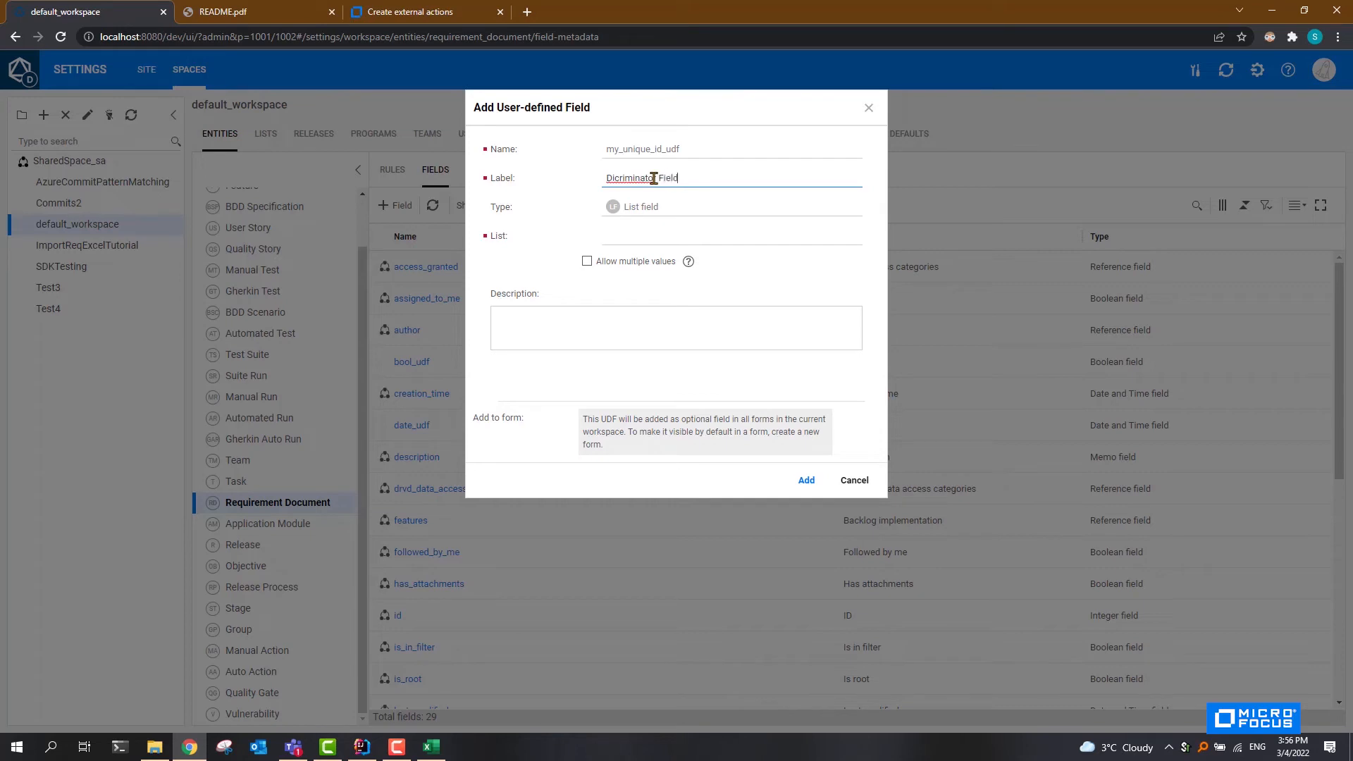
left_click(661, 207)
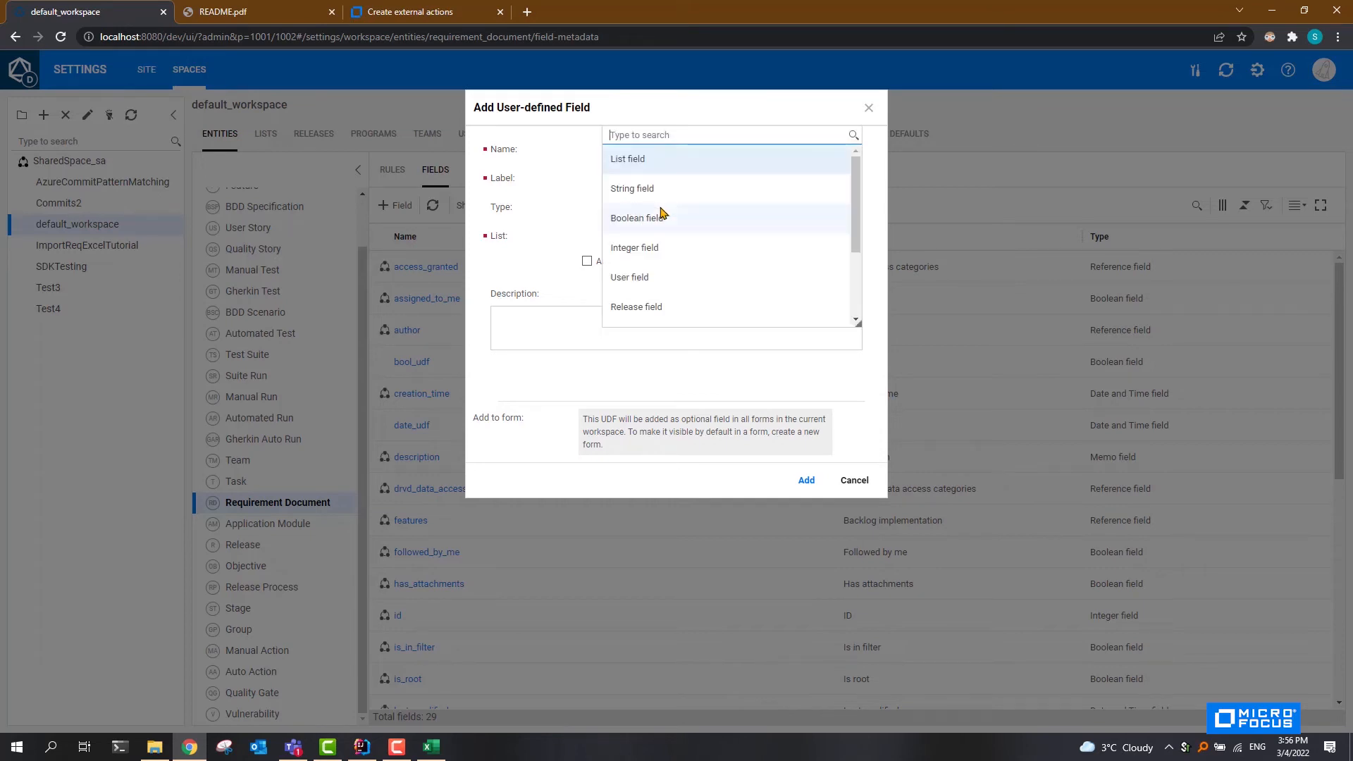
left_click(651, 192)
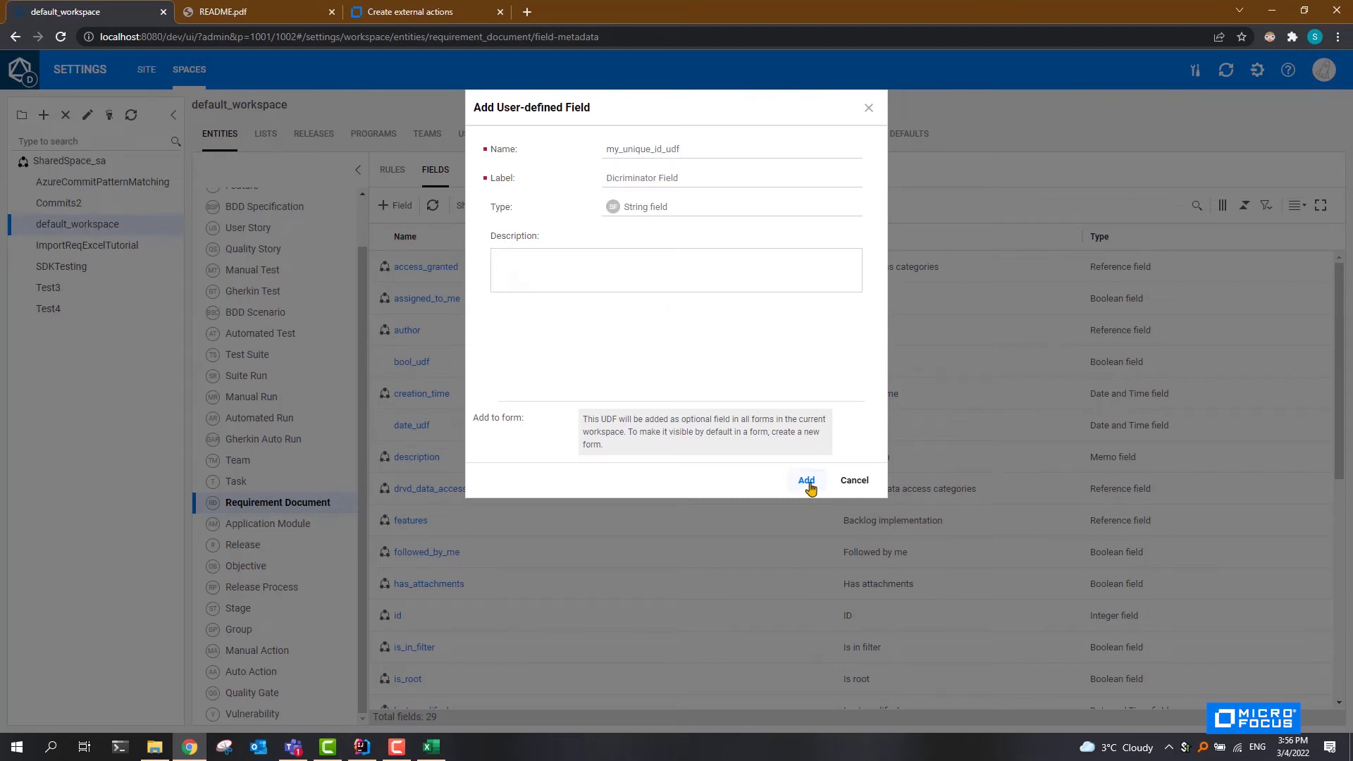
left_click(808, 483)
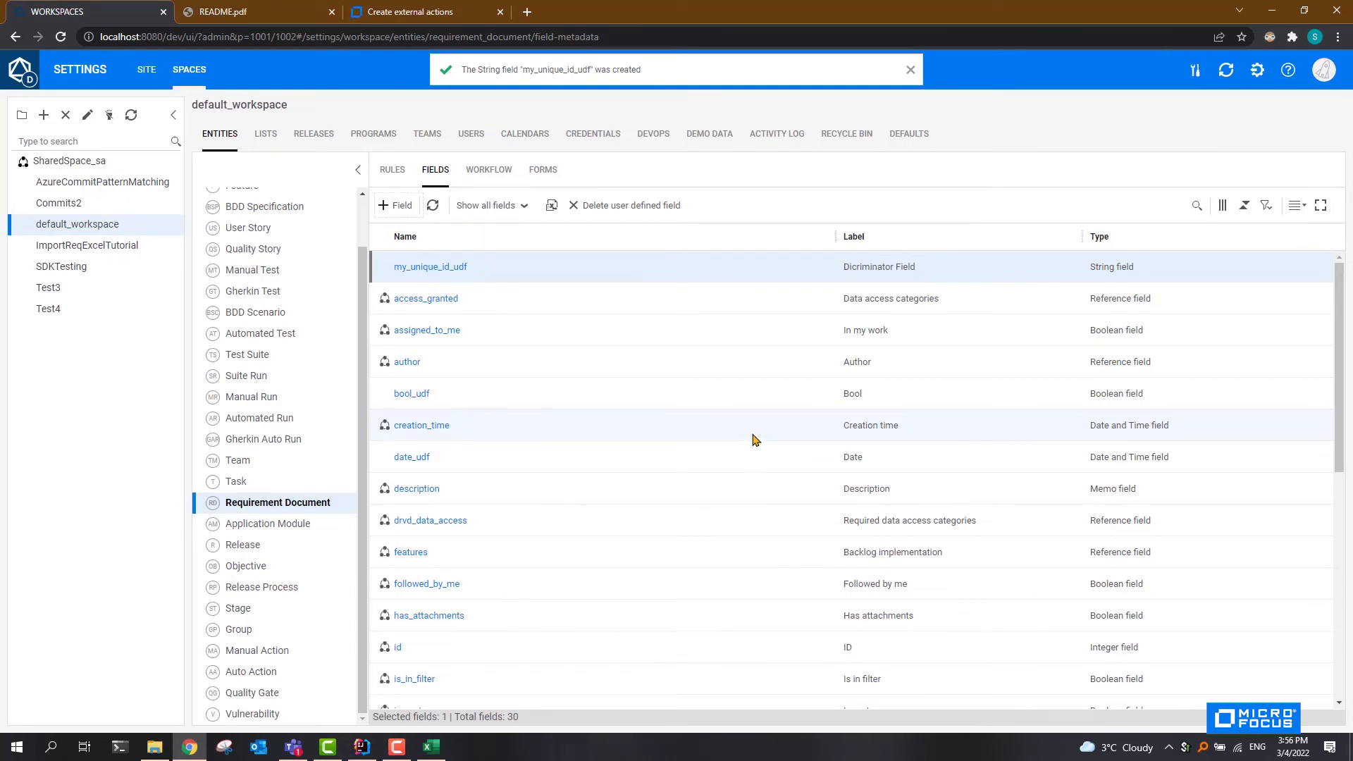
- Open Req1 from Folder1 in the Requirements module and check its form's field list for the Dicriminator Field
left_click(1256, 73)
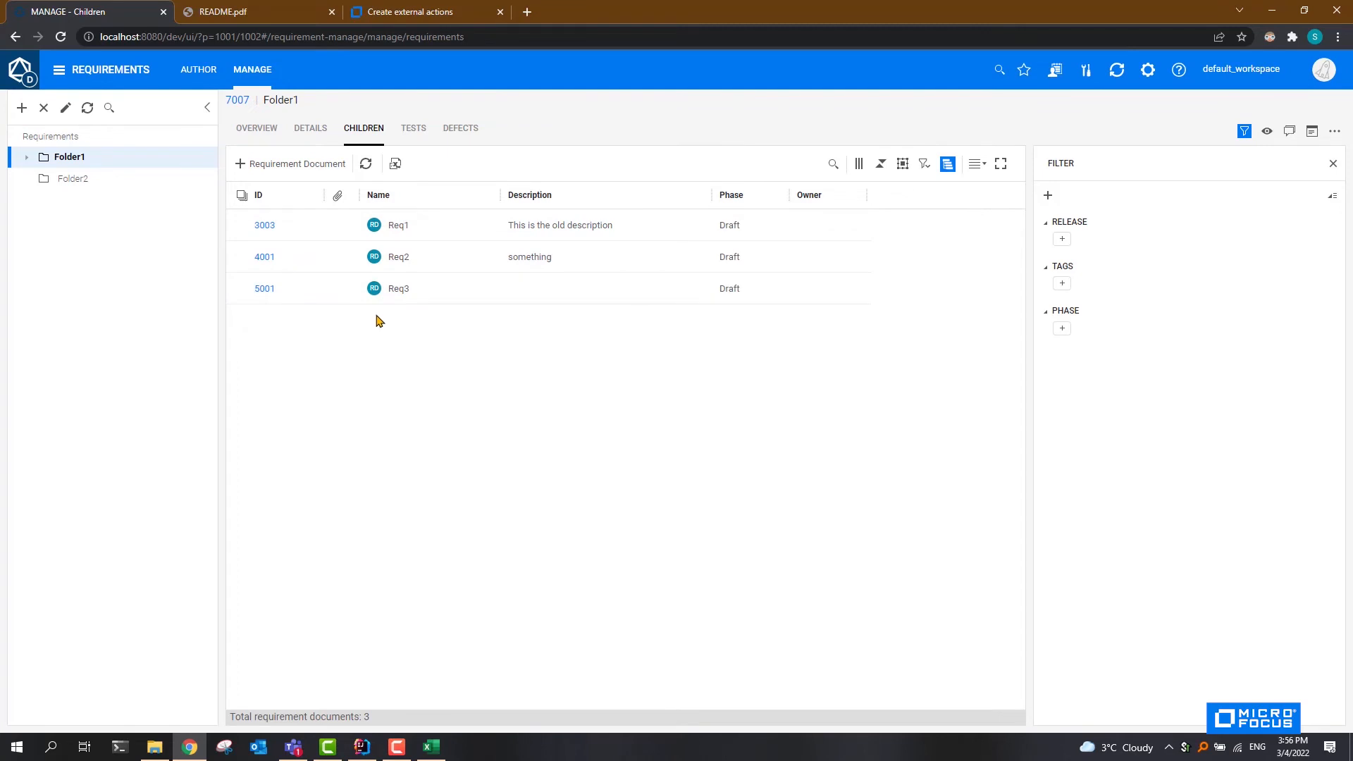
left_click(266, 226)
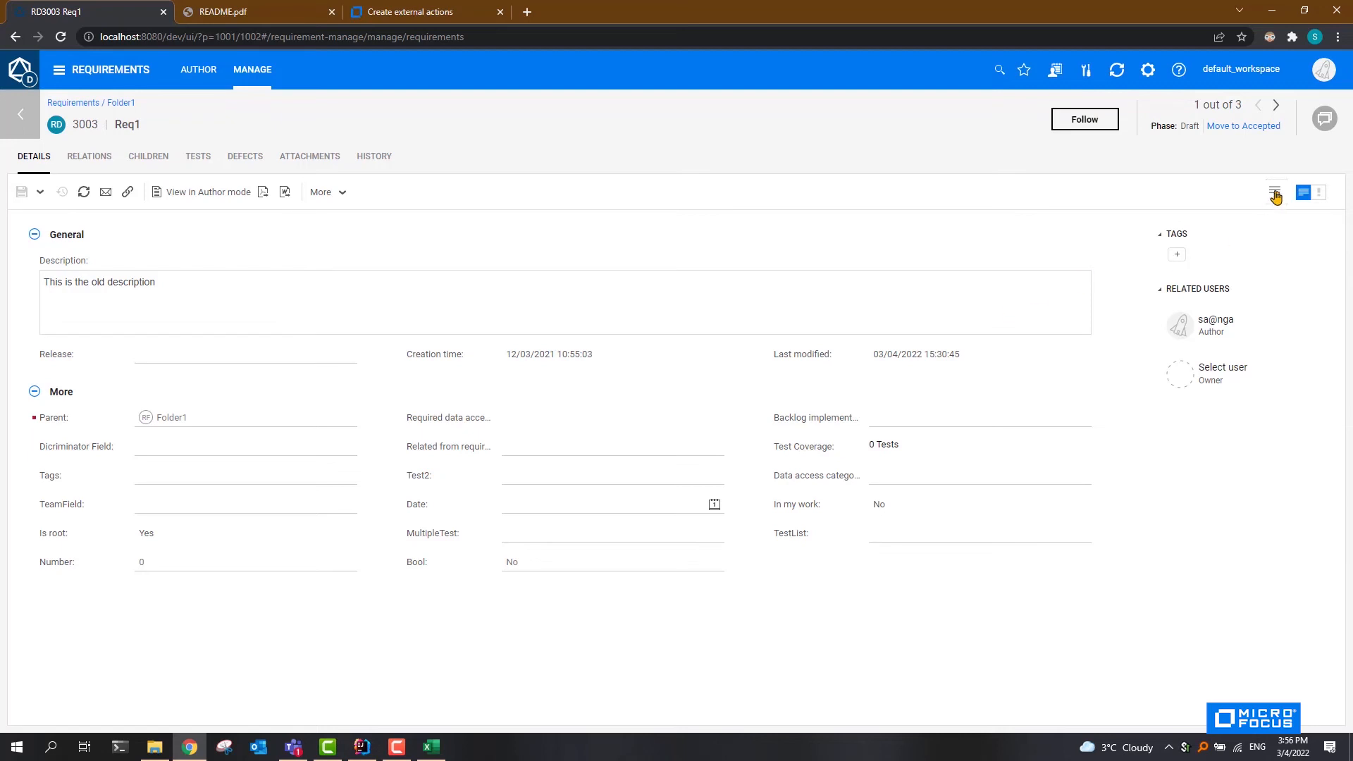
left_click(1276, 193)
scroll(1191, 313, "down", 5)
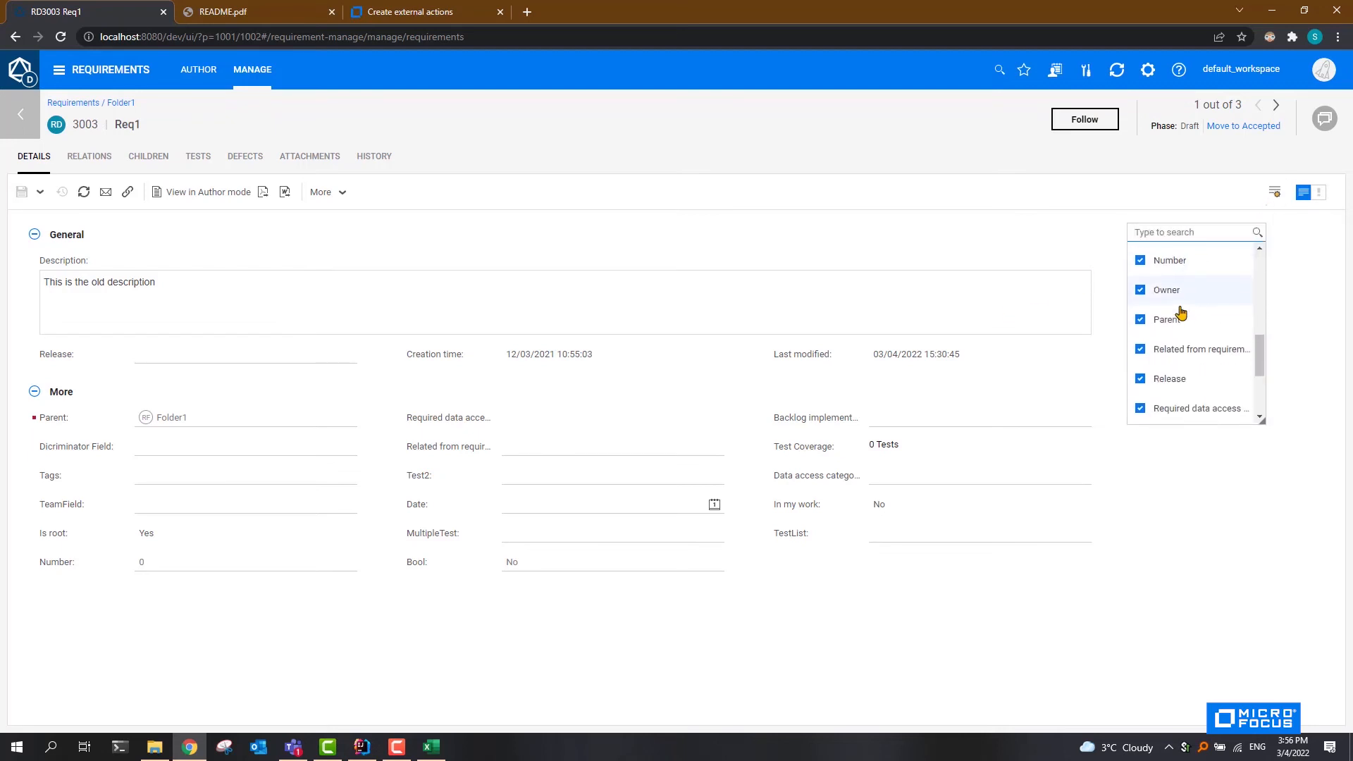
scroll(1182, 314, "down", 3)
scroll(1183, 324, "up", 7)
scroll(1182, 345, "down", 2)
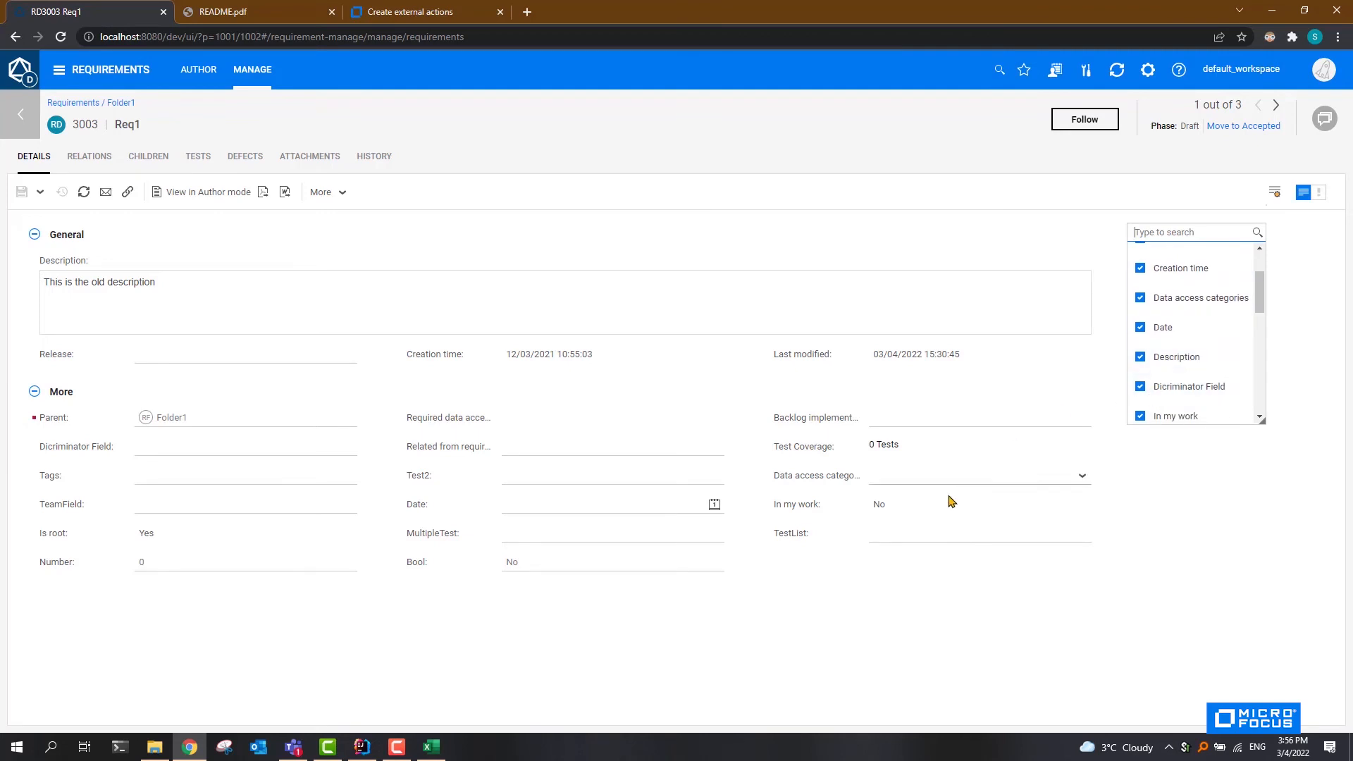
left_click(826, 640)
- Set Req1's Dicriminator Field to 1234 as listed in TestImport.xlsx, save it and return to Folder1's children
left_click(252, 455)
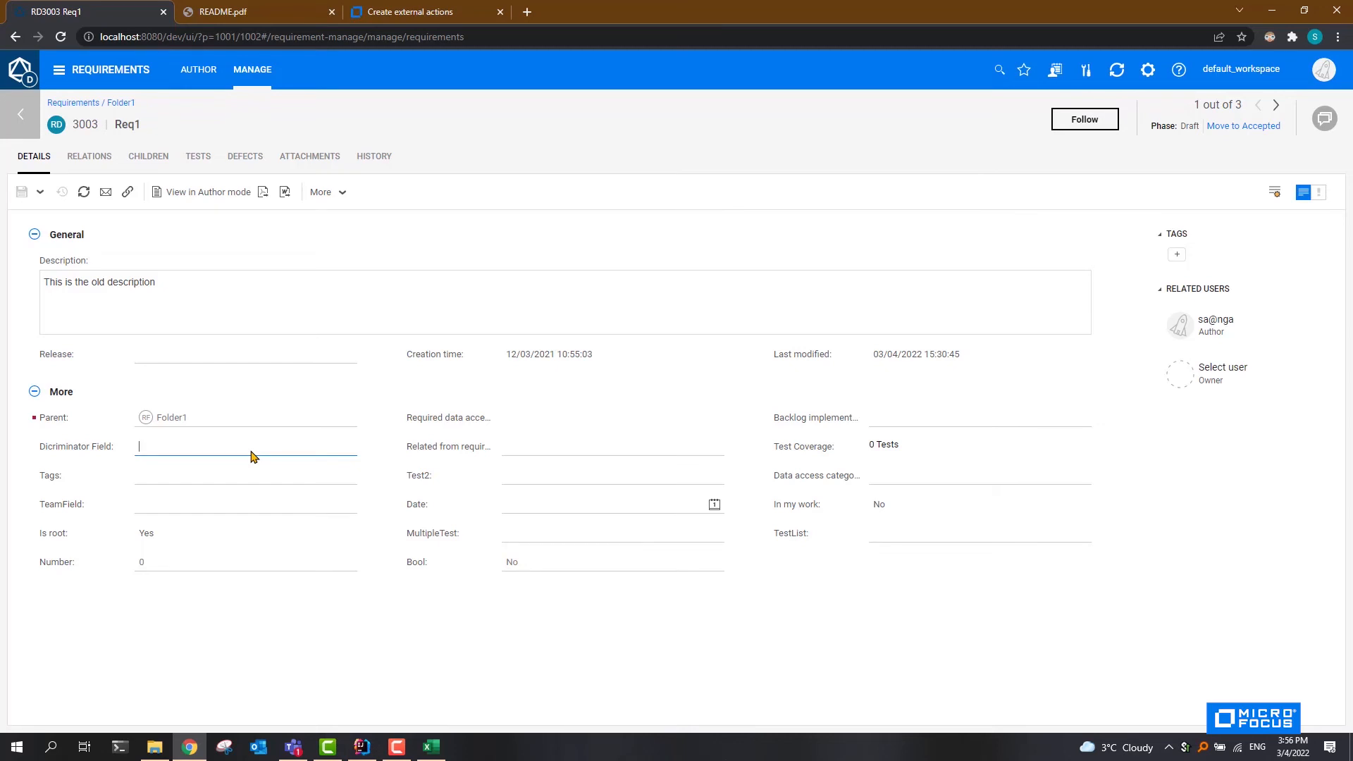
left_click(432, 747)
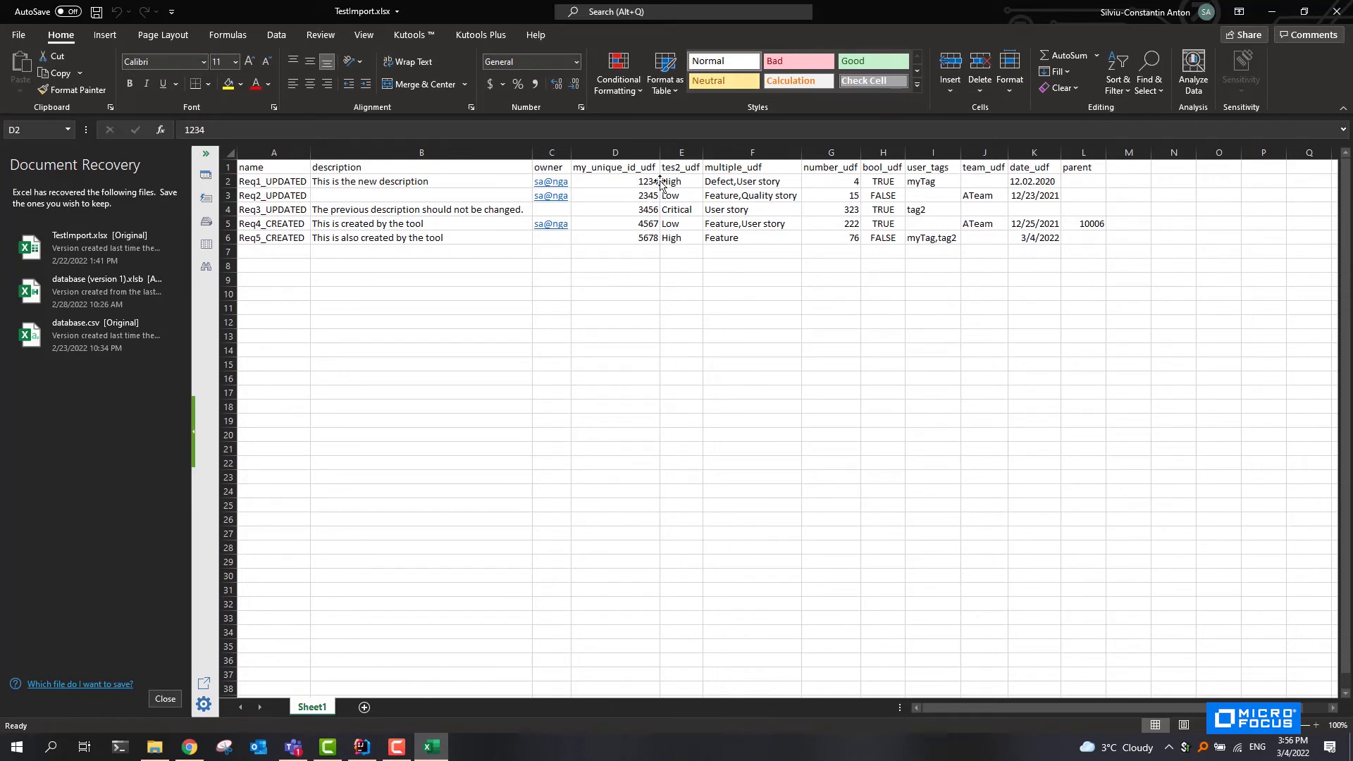
left_click(1273, 12)
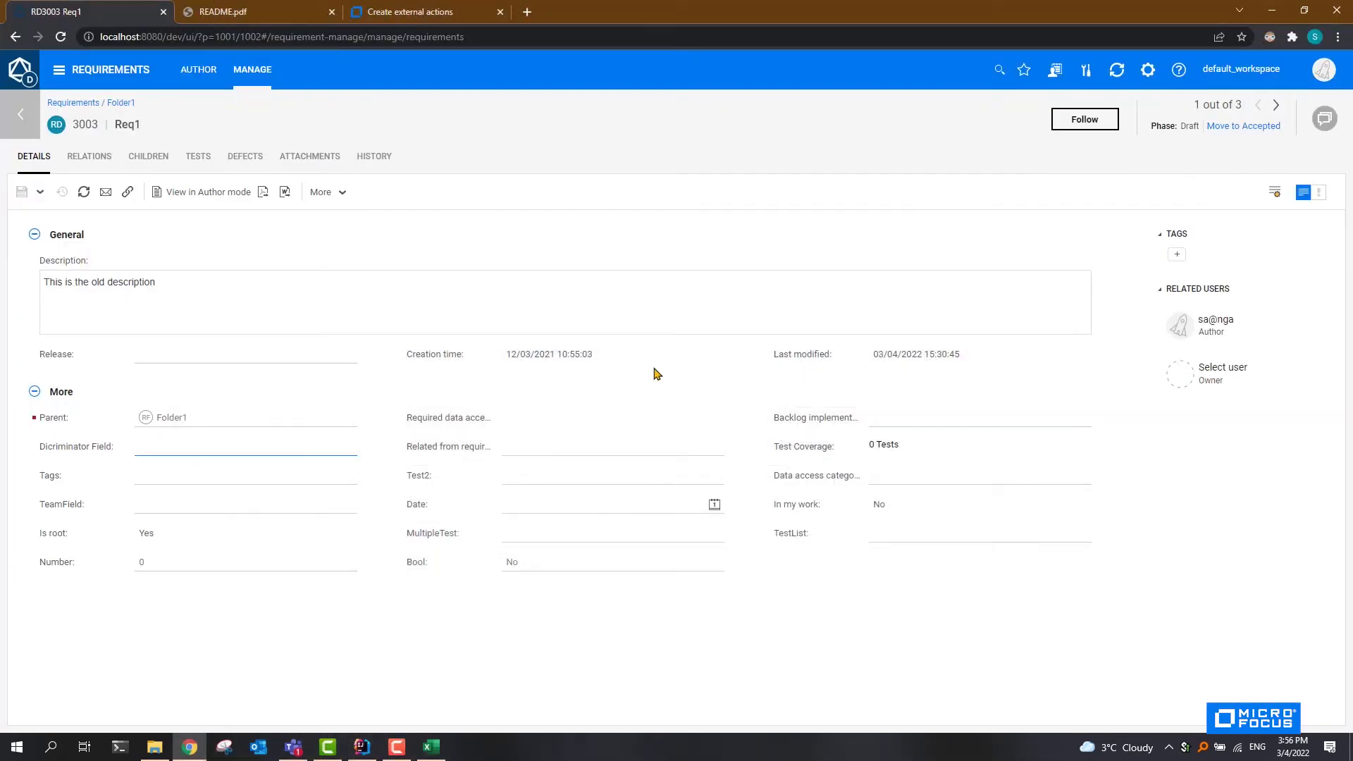
type("1234")
left_click(21, 196)
left_click(21, 114)
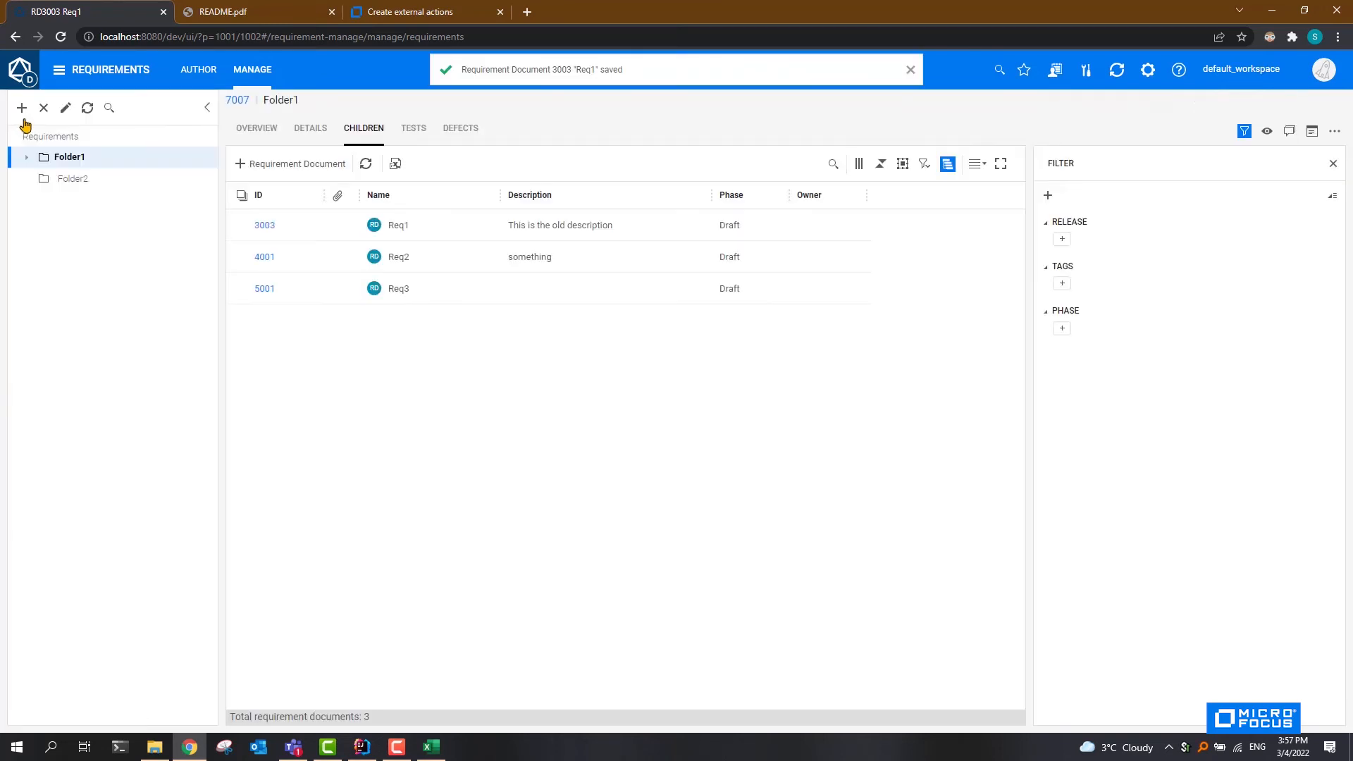
- Set Req2's Dicriminator Field to 2345, save it and return to Folder1's children
left_click(265, 258)
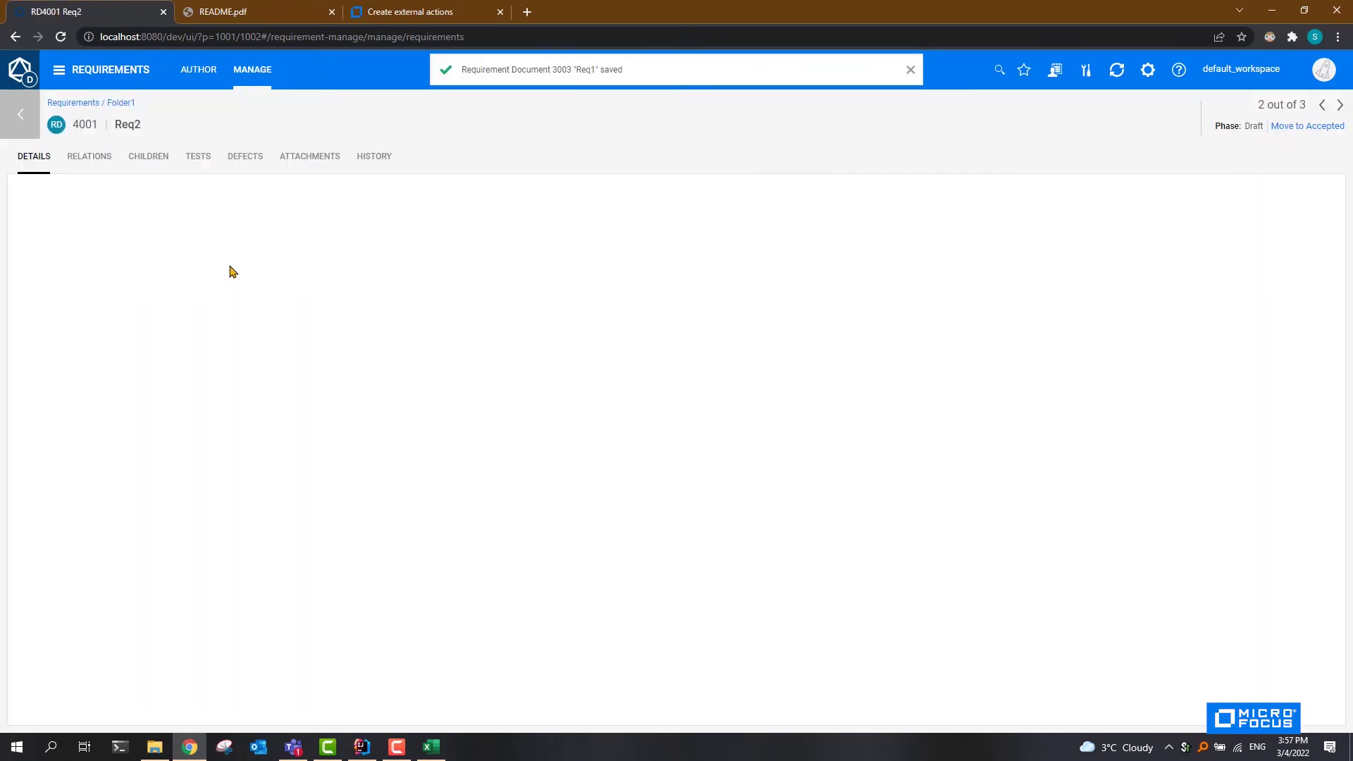
left_click(162, 449)
type("2345")
left_click(22, 191)
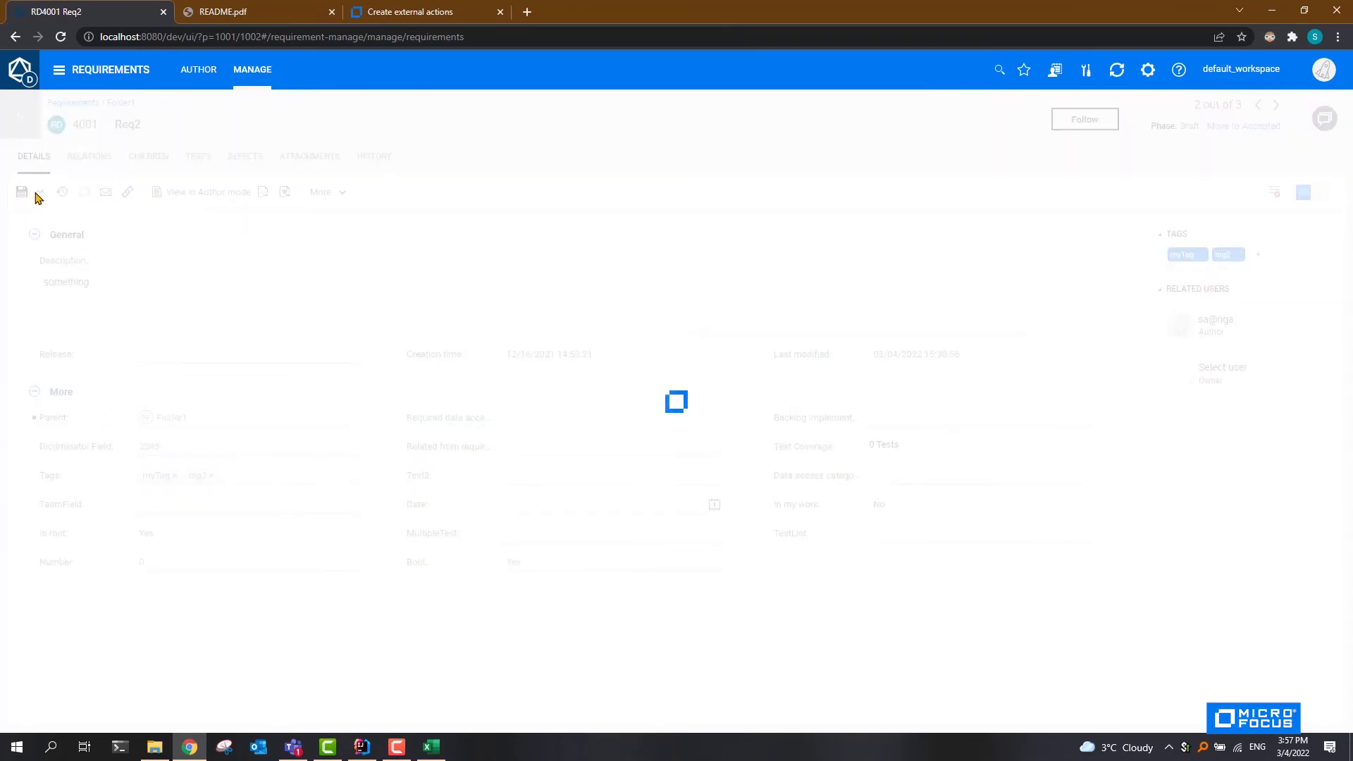
left_click(24, 130)
- Set Req3's Dicriminator Field to 3456, save it and return to Folder1's children
left_click(266, 289)
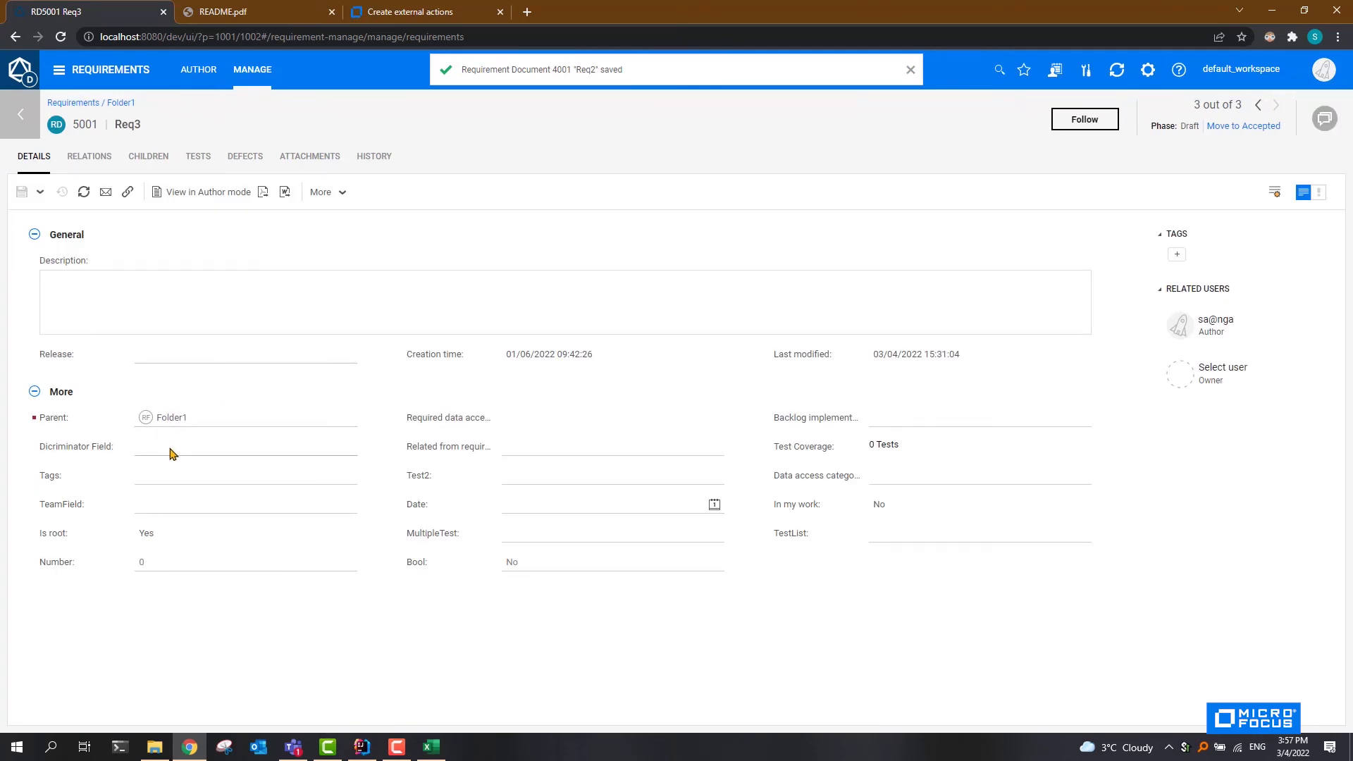
left_click(178, 447)
type("3456")
left_click(21, 195)
left_click(20, 115)
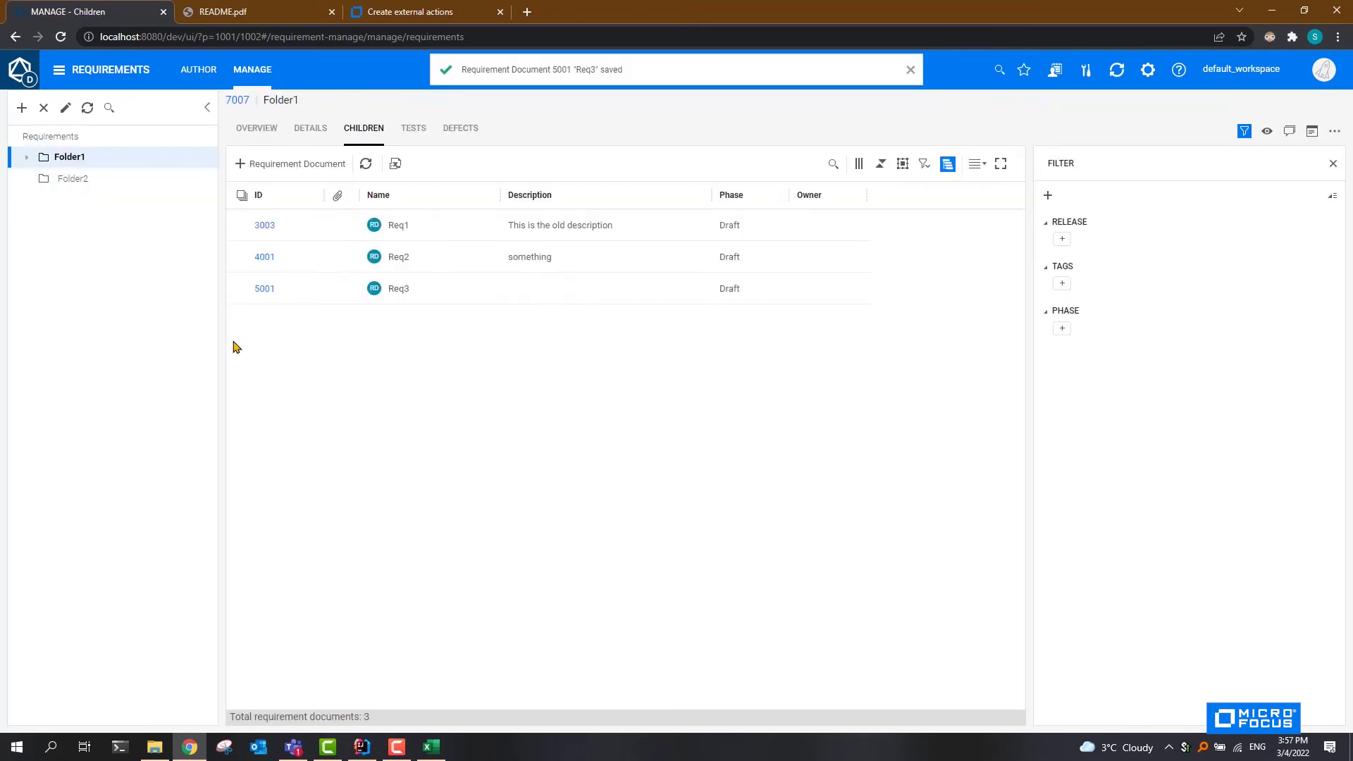
- Switch to TestImport.xlsx in Excel and review the requirement rows' unique IDs, descriptions and Req4_CREATED's parent value
left_click(432, 747)
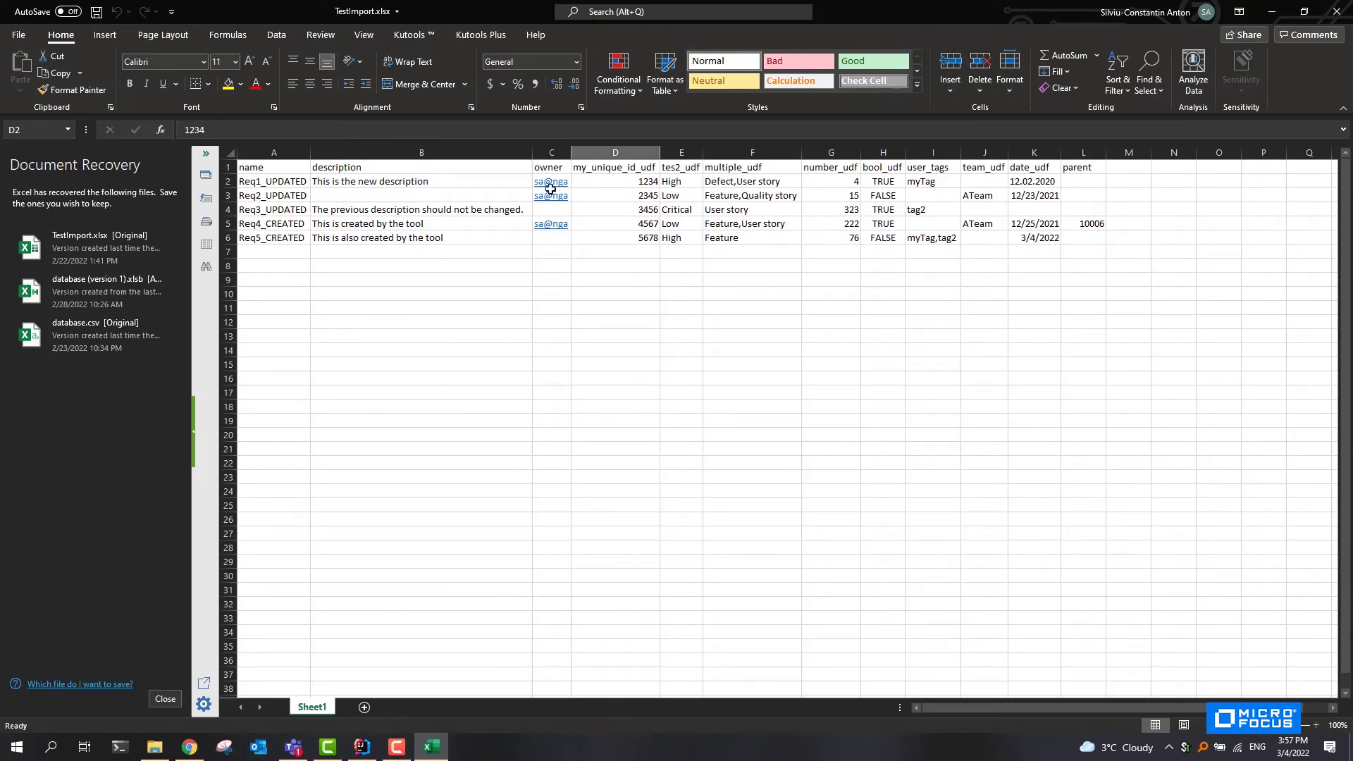
left_click(641, 184)
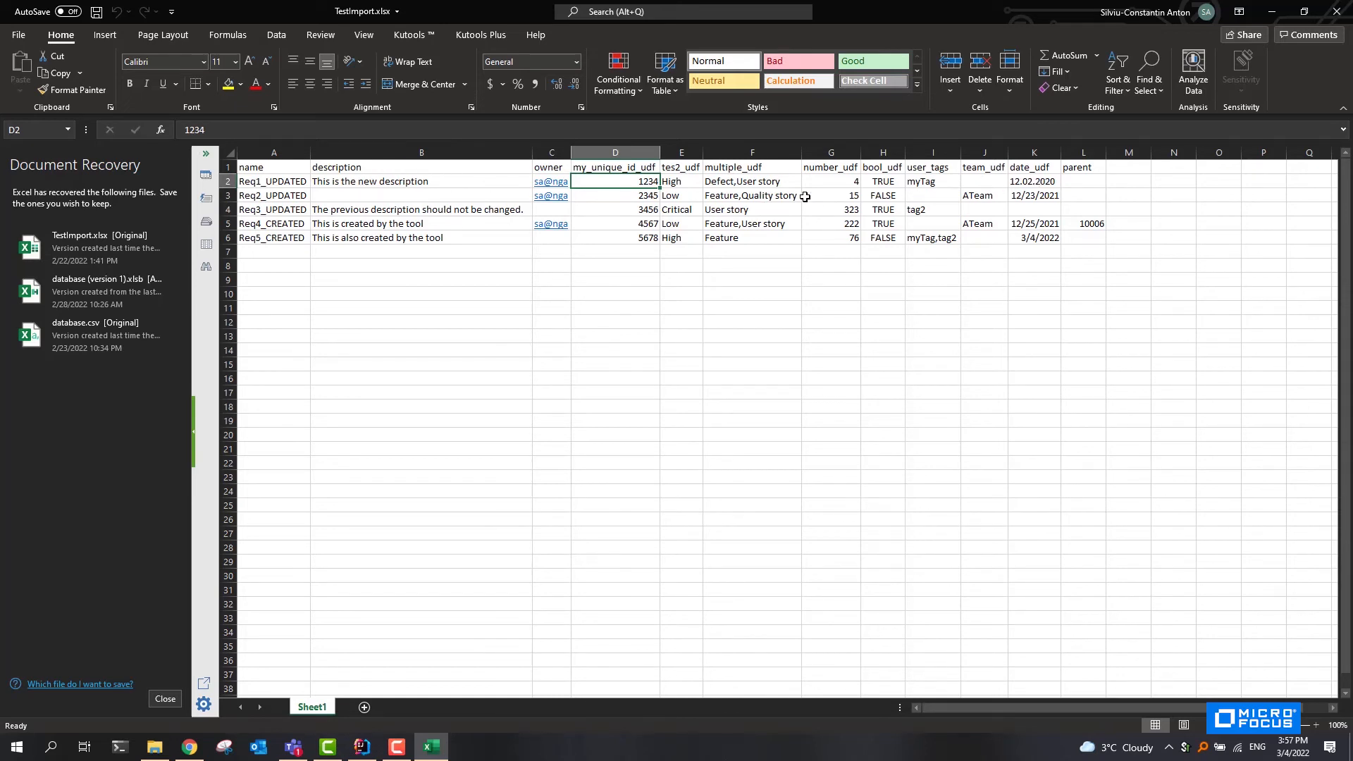
left_click(492, 194)
left_click(470, 208)
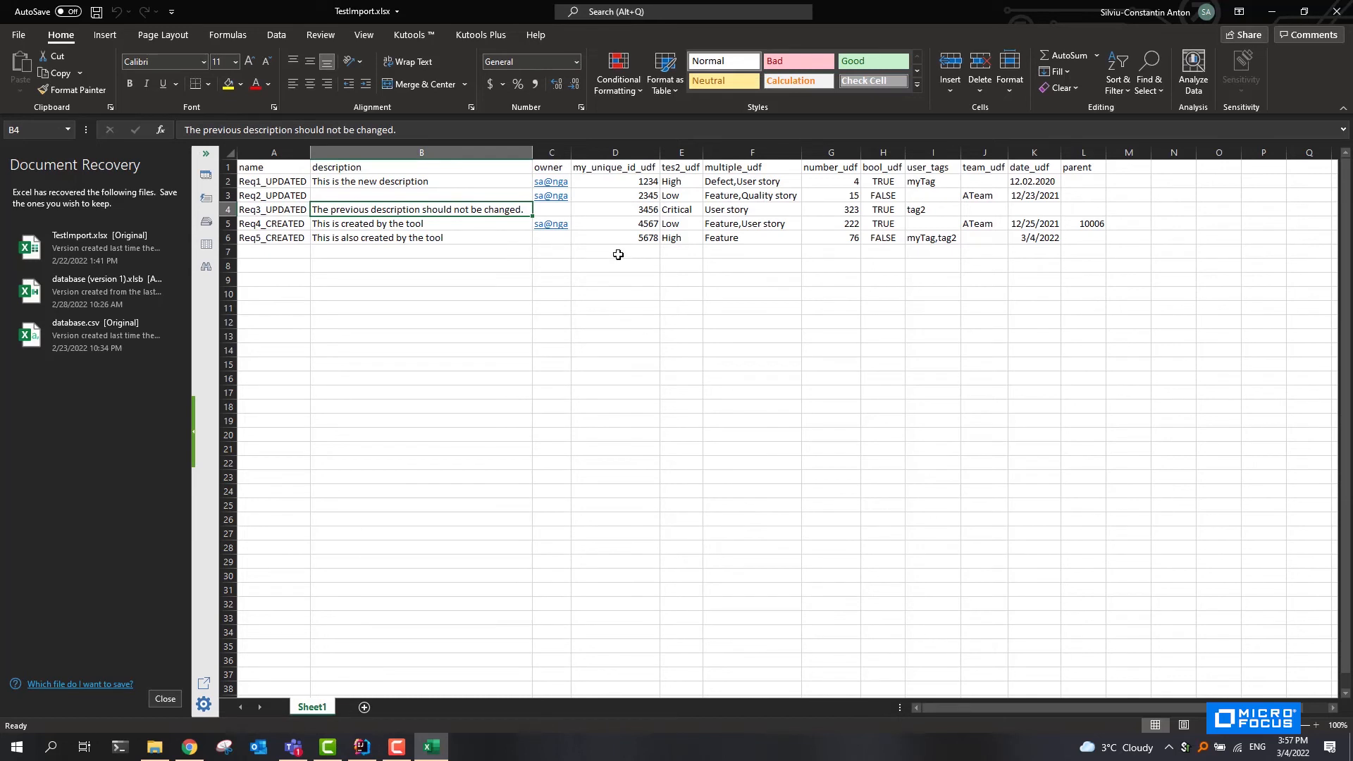
left_click(634, 225)
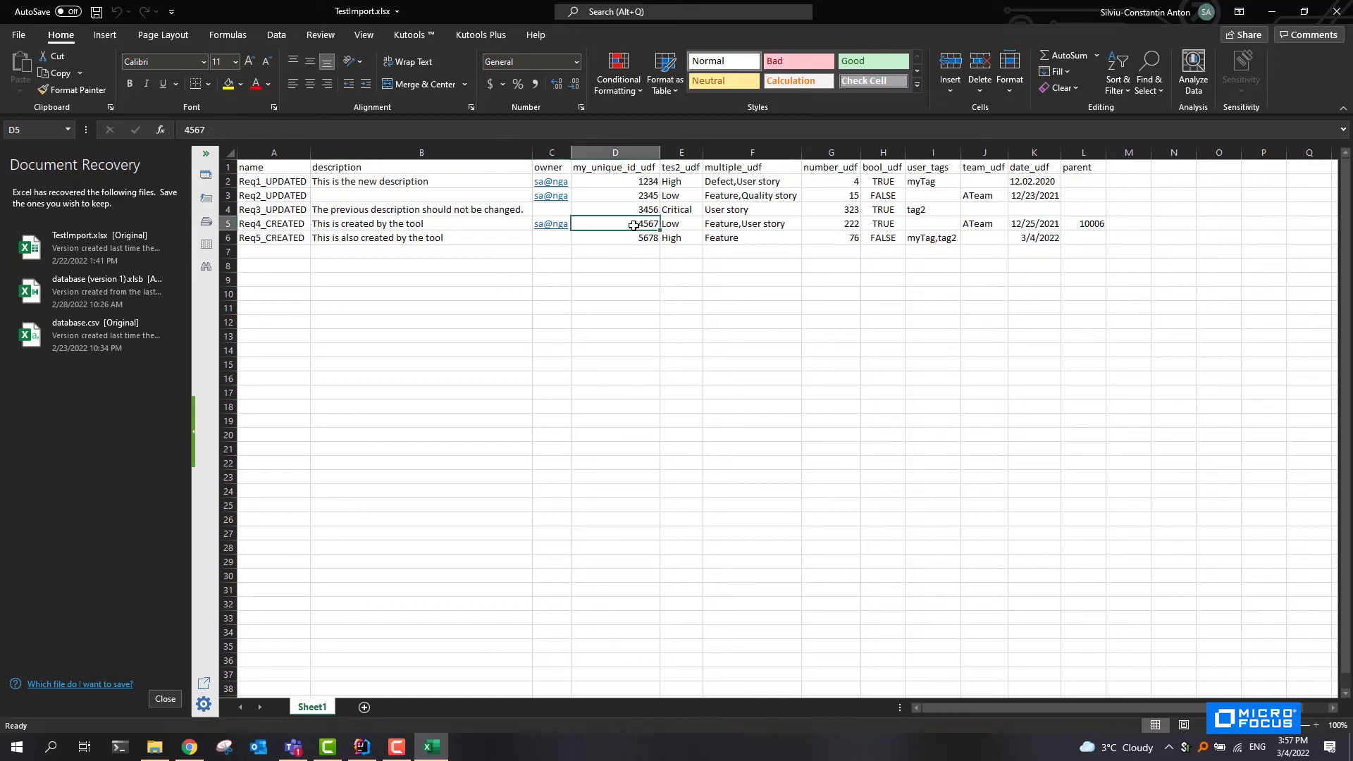
left_click(638, 241)
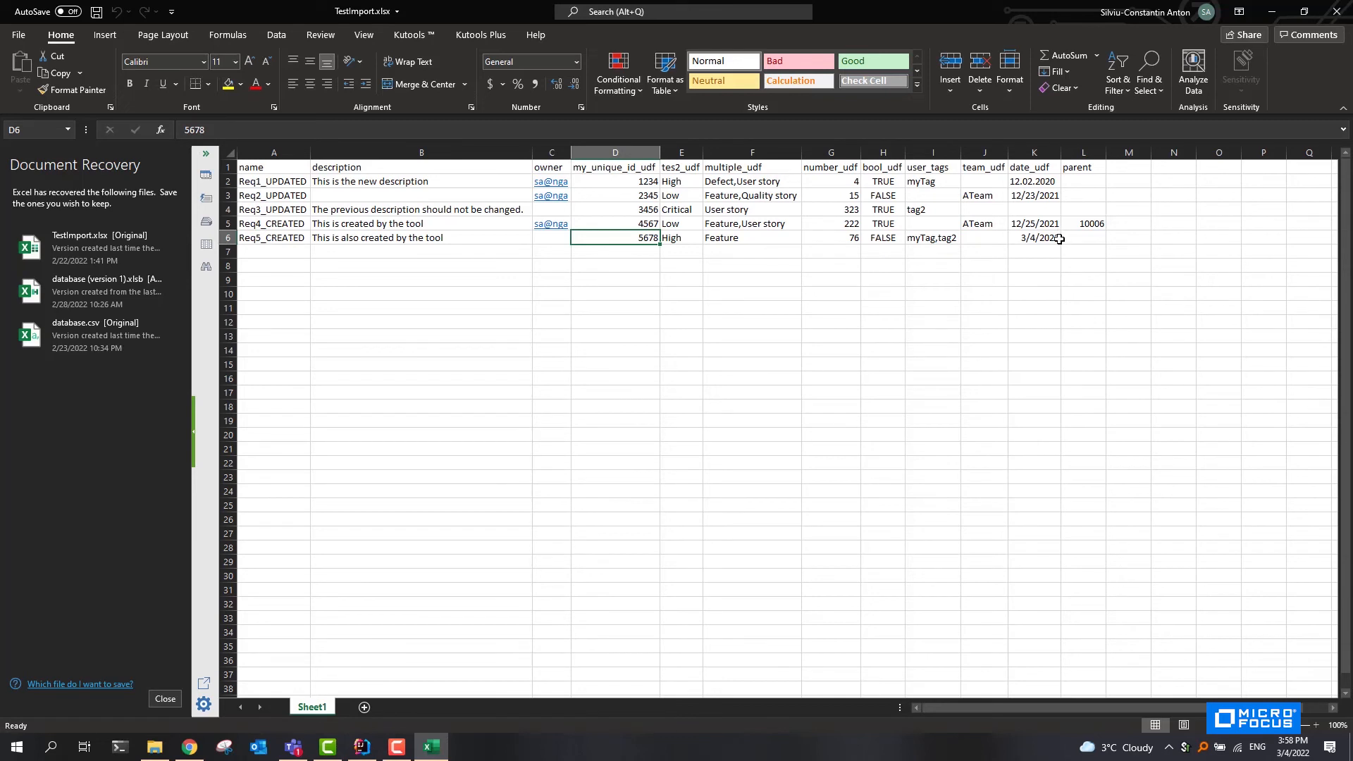
left_click(1085, 224)
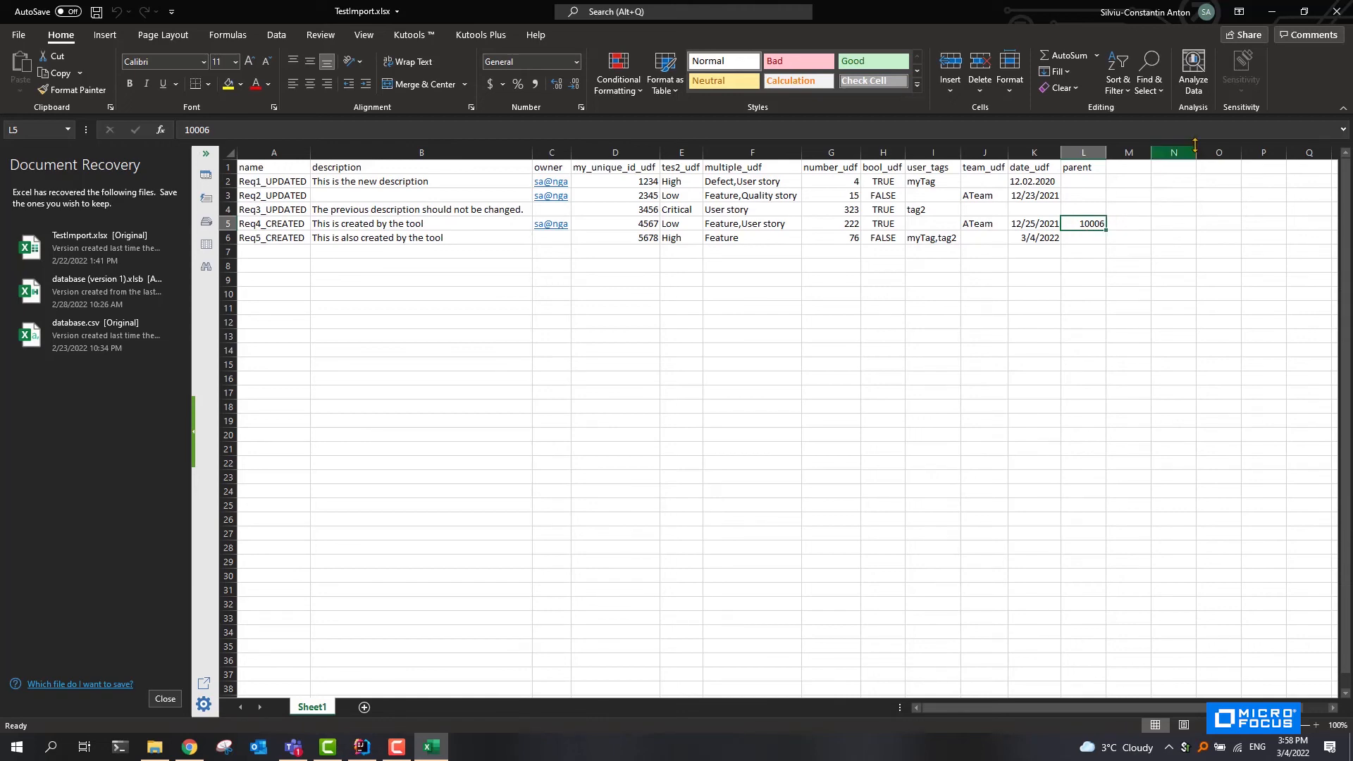
- Compare Folder2's ID in ALM Octane with Req4_CREATED's parent in TestImport.xlsx, and check Req5_CREATED's parent cell
left_click(1273, 11)
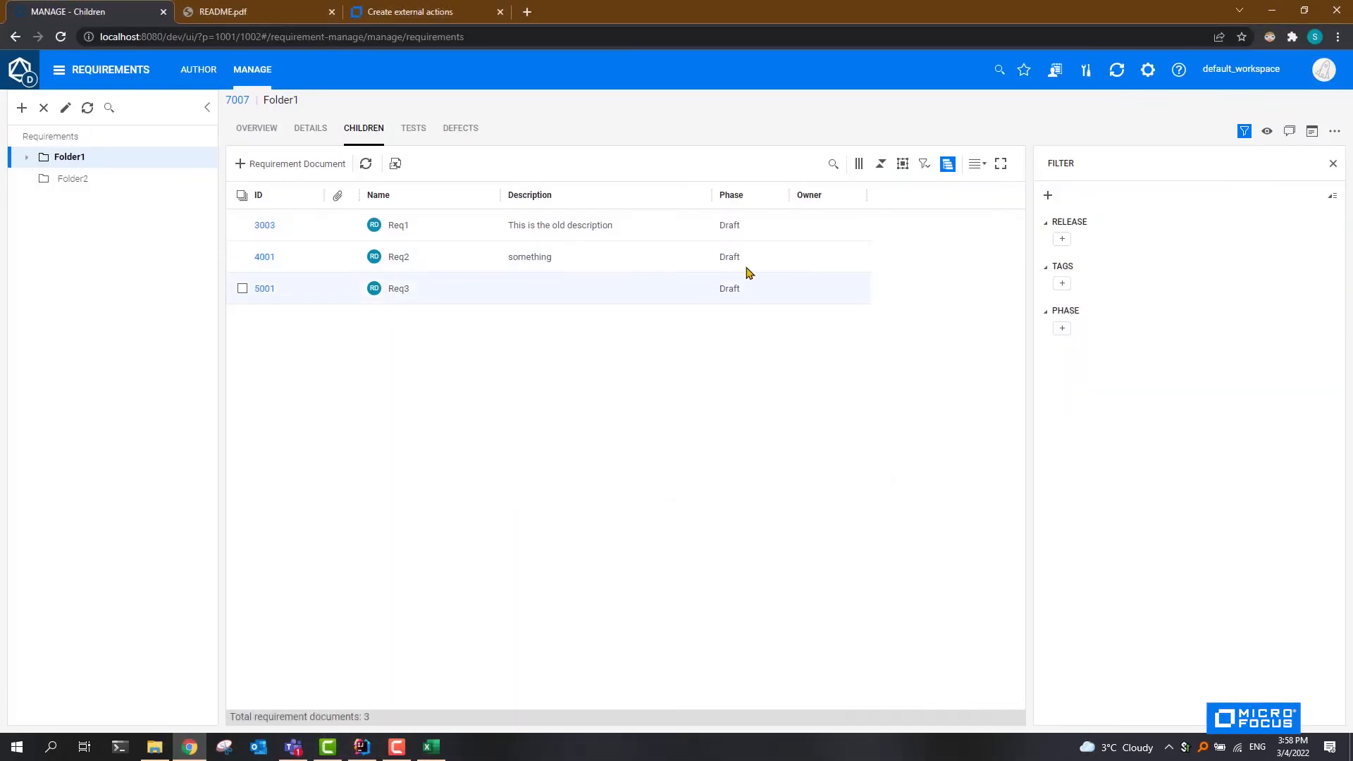
left_click(74, 179)
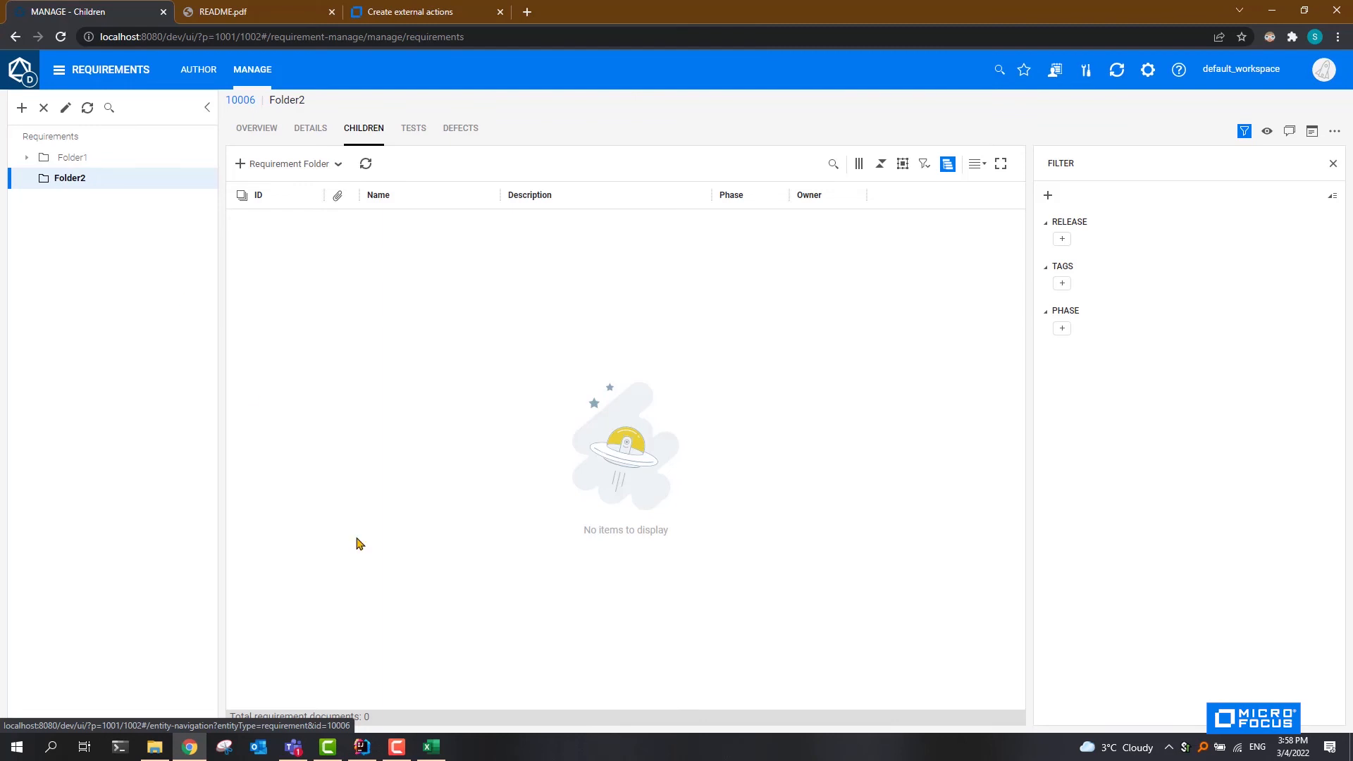
left_click(429, 751)
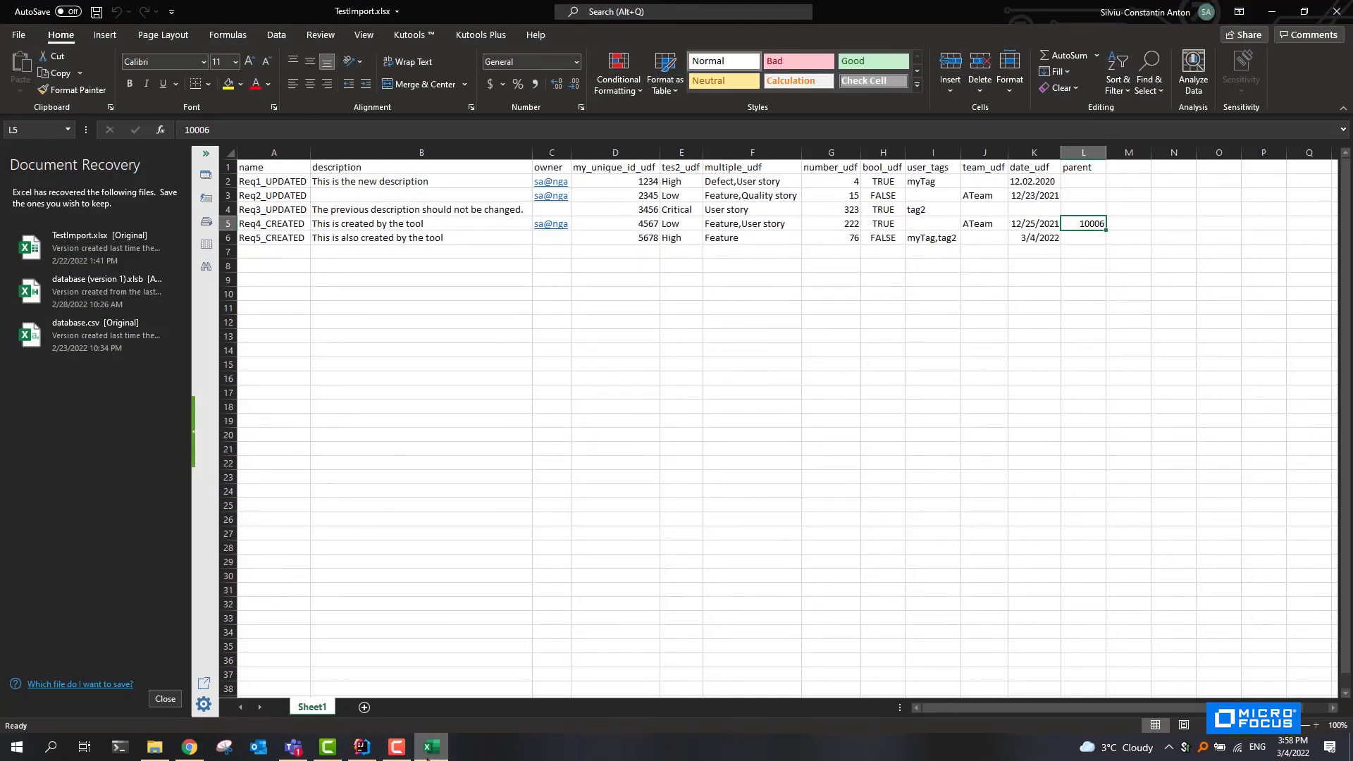
left_click(428, 752)
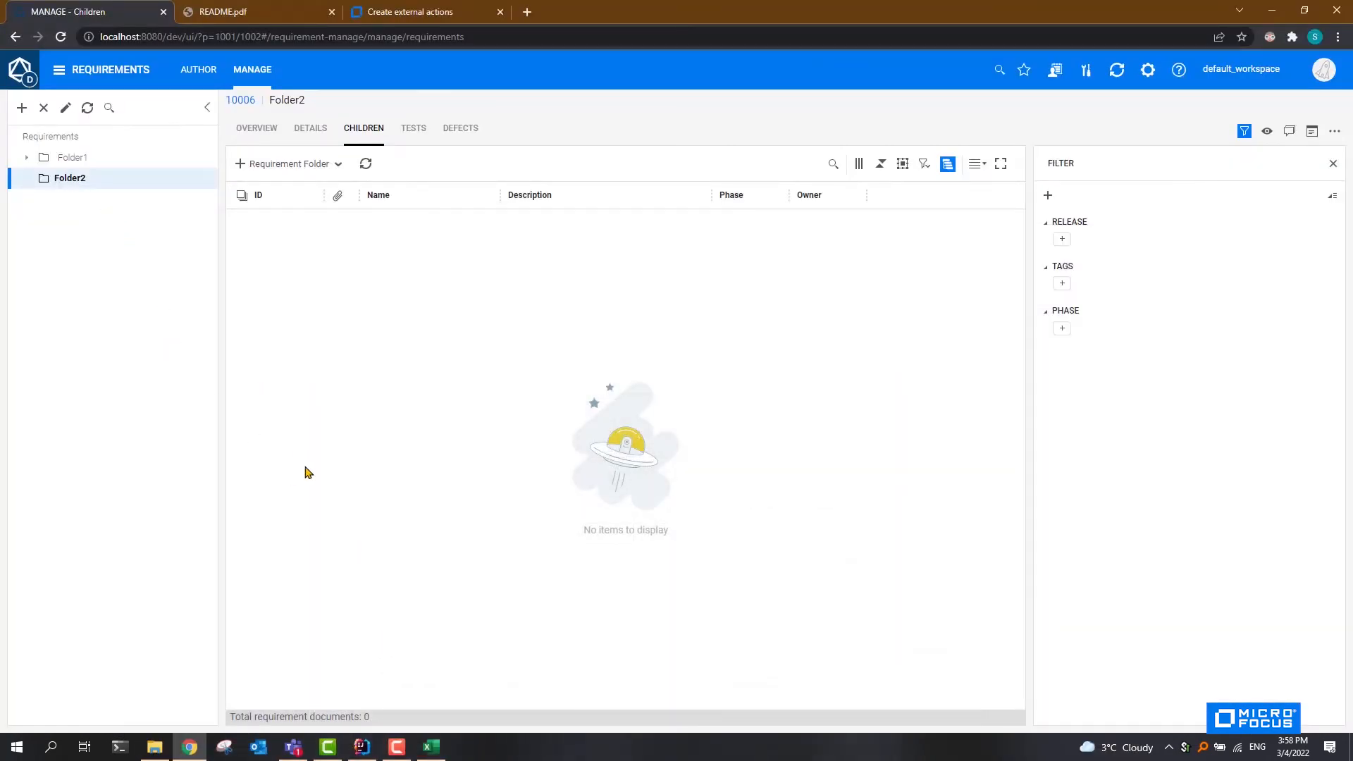
left_click(434, 747)
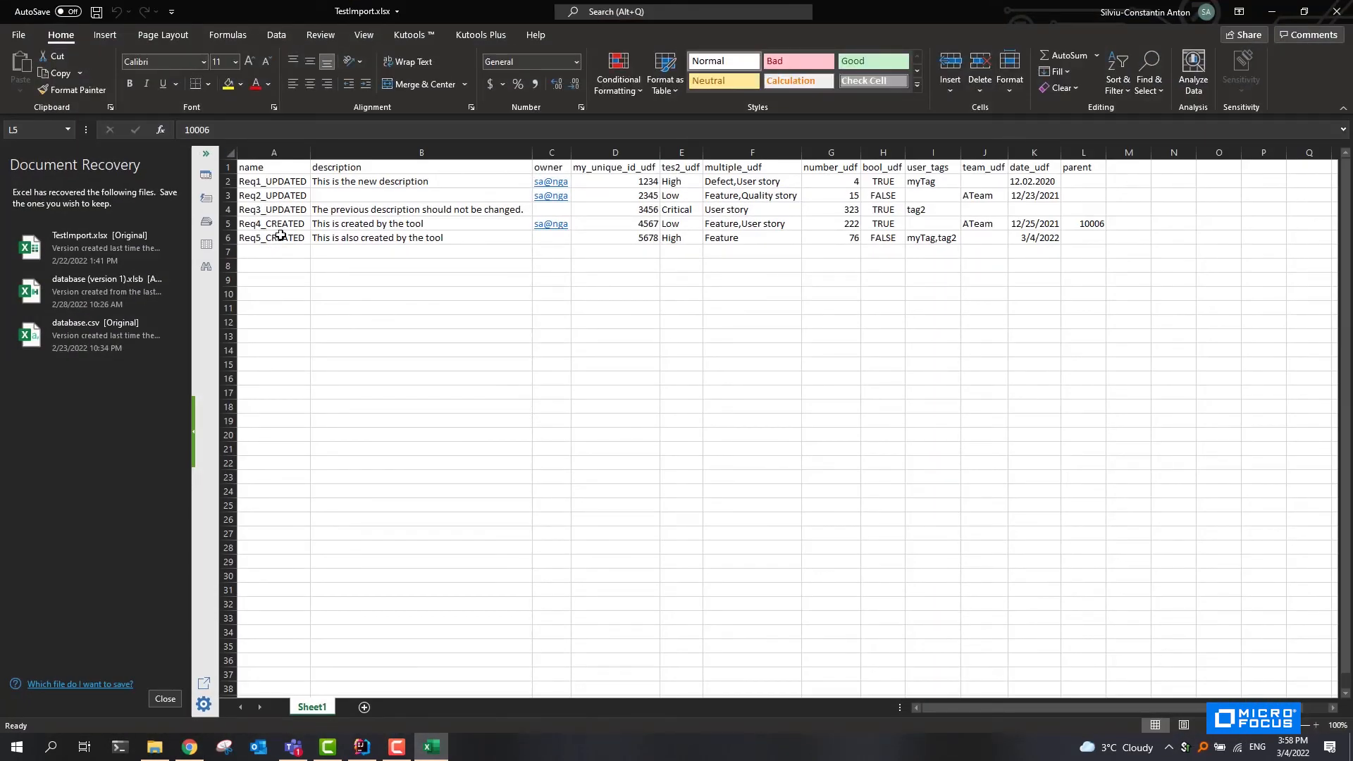
left_click(1084, 240)
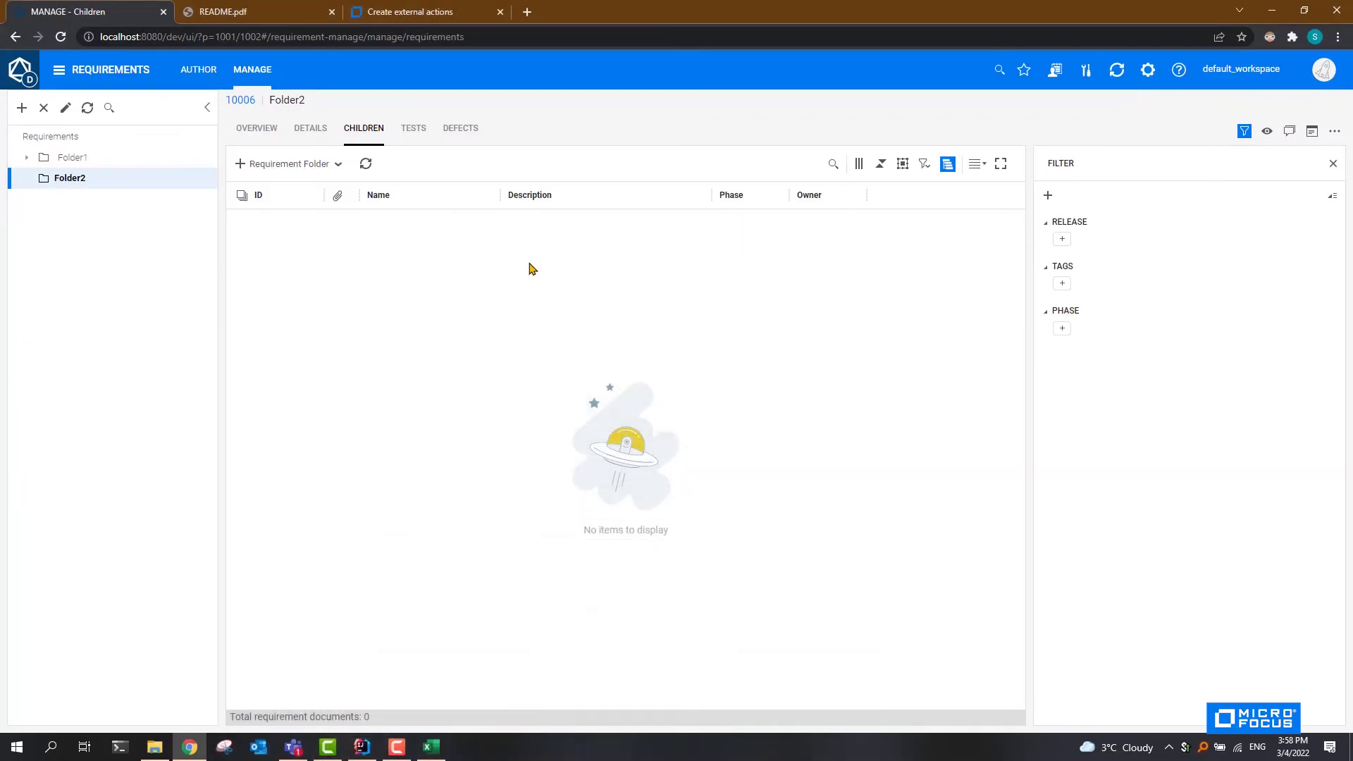
- Import TestImport.xlsx from the Update_Req_Tutorial folder into Folder1 in ALM Octane, and refresh the requirements tree and Folder1's children
left_click(75, 157)
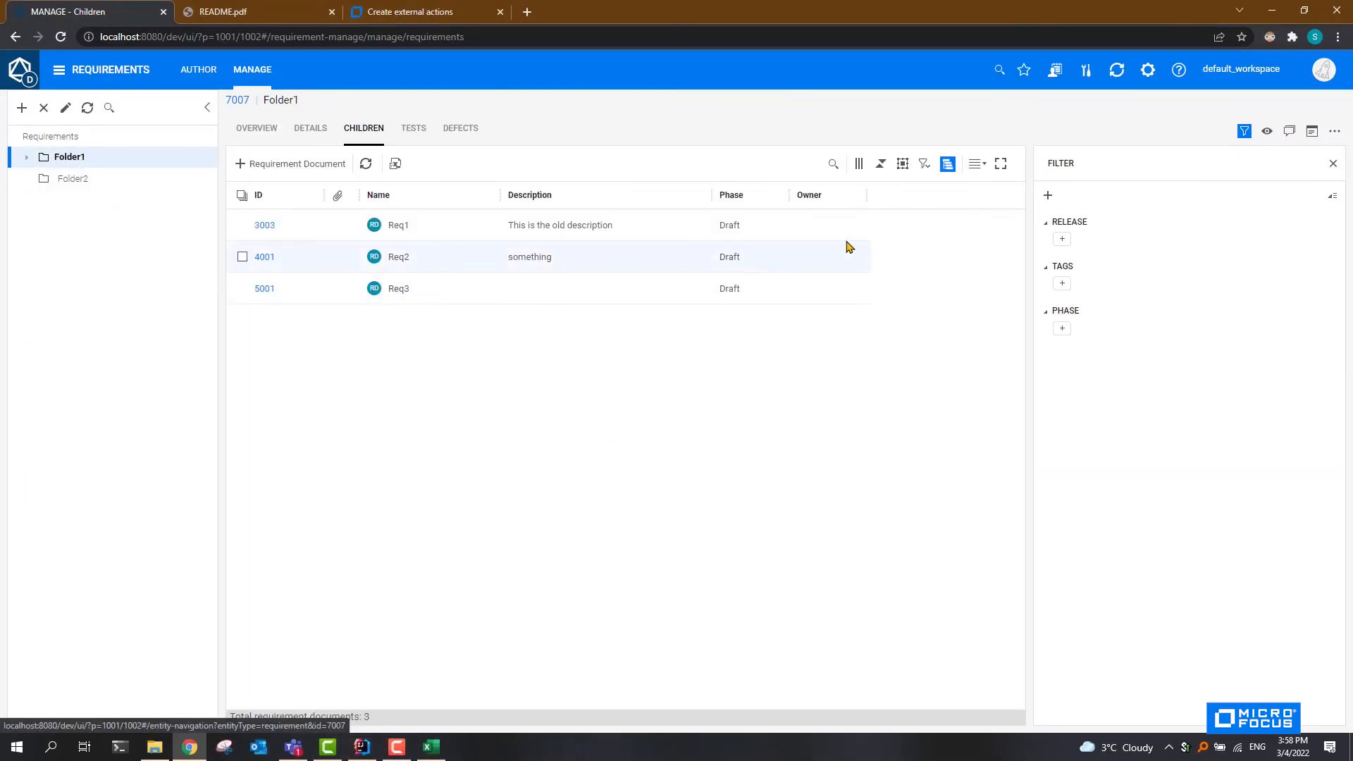
left_click(1312, 132)
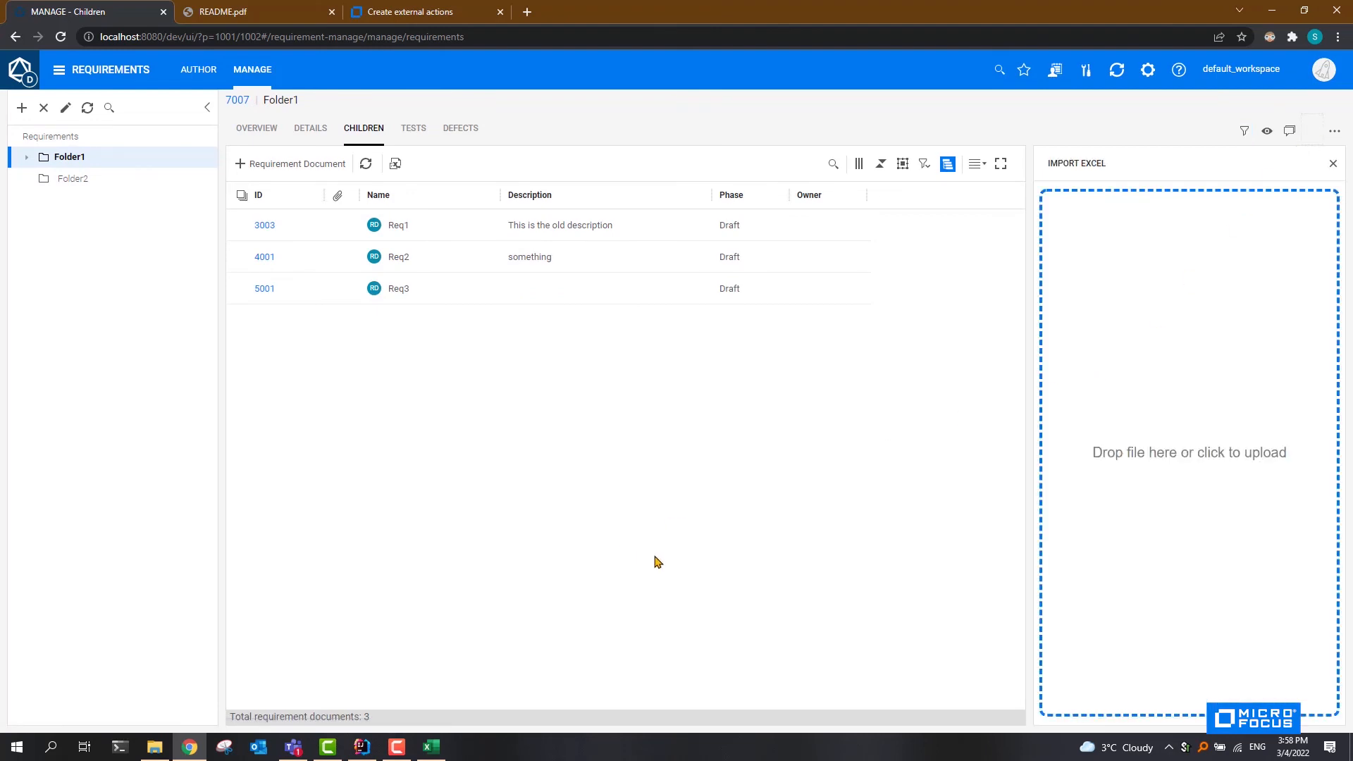
left_click(156, 750)
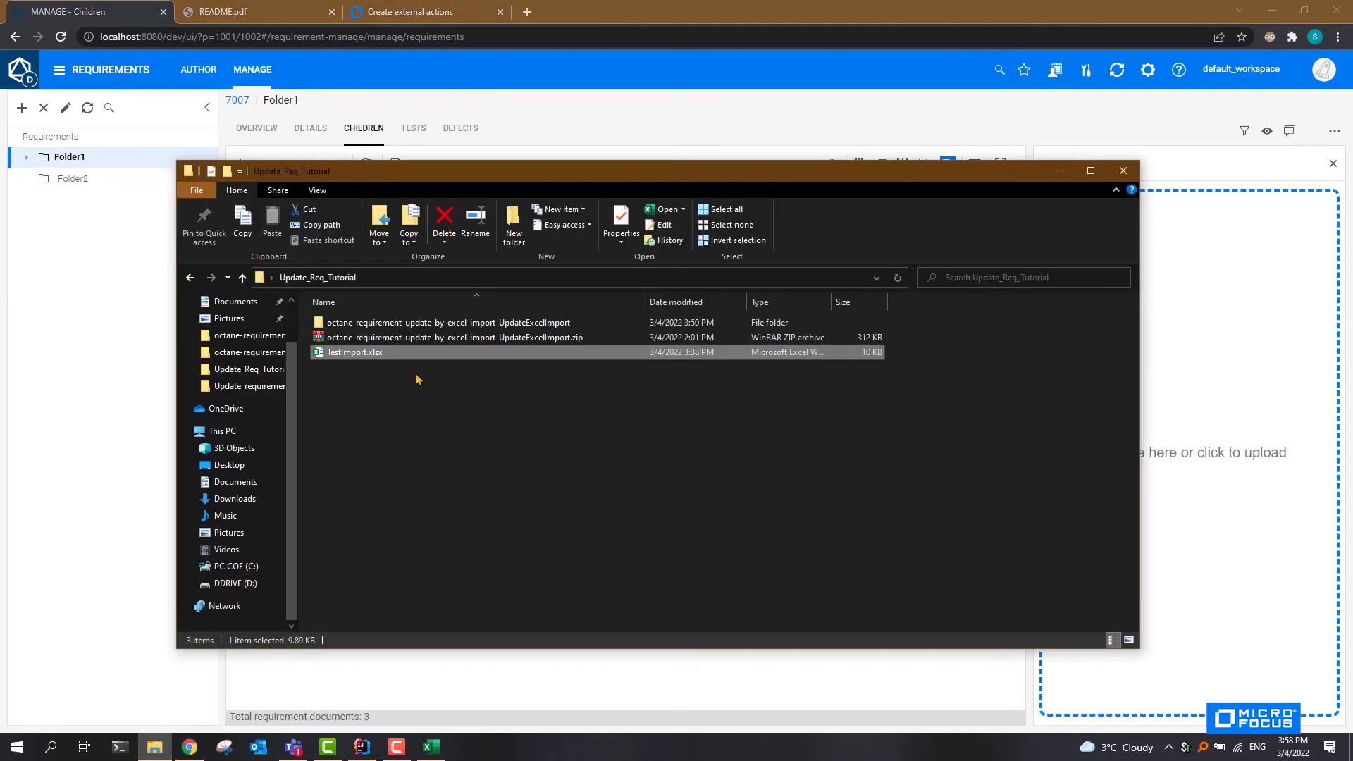
left_click_drag(412, 360, 1200, 384)
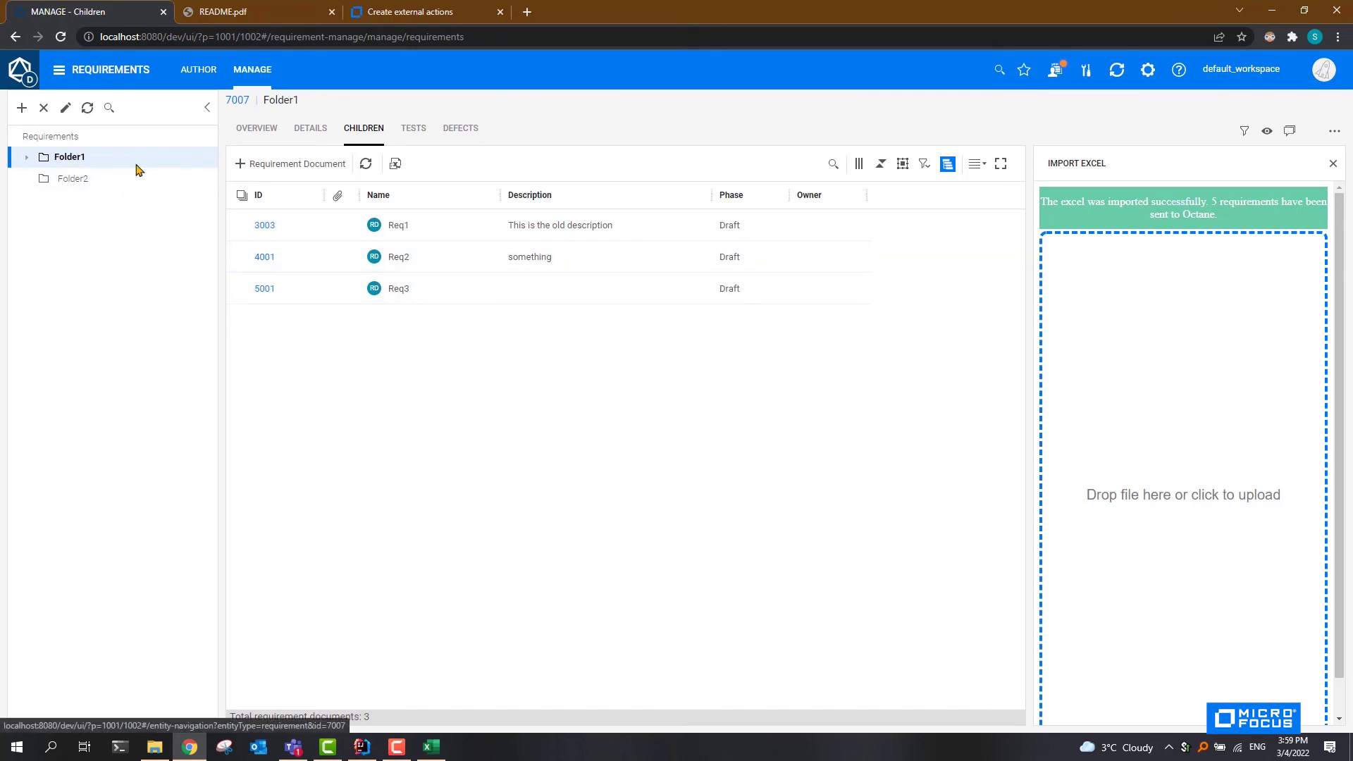
left_click(88, 108)
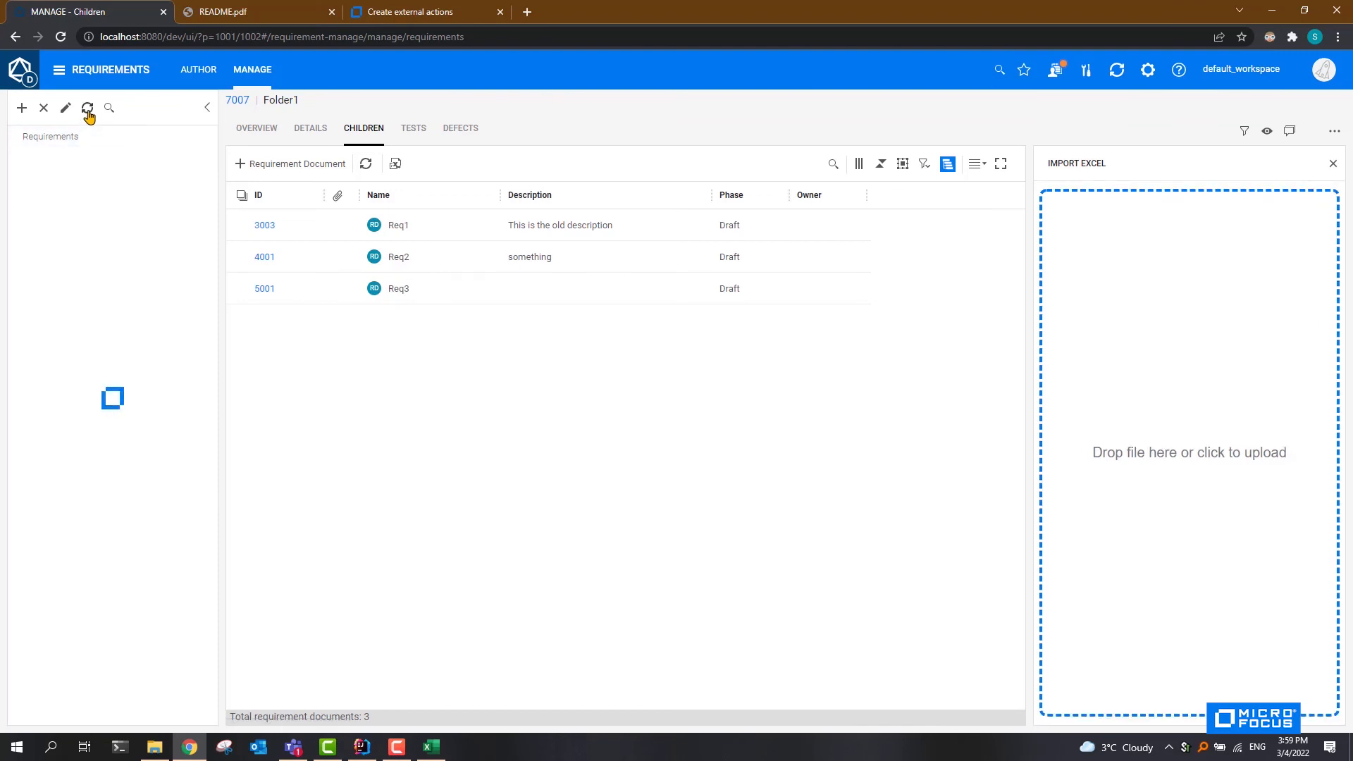
left_click(365, 165)
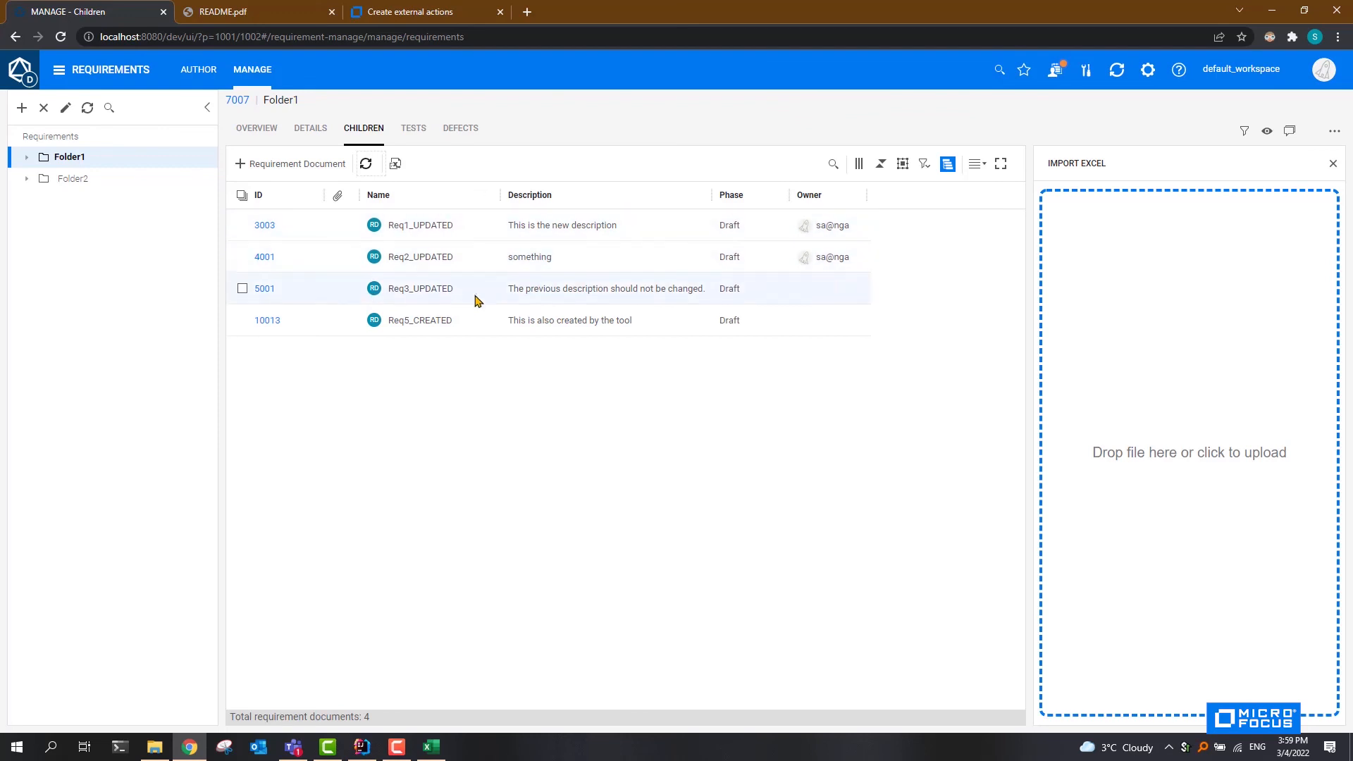
- Open Req1_UPDATED, examine its imported description, owner and field values, and return to Folder1's children
left_click(265, 226)
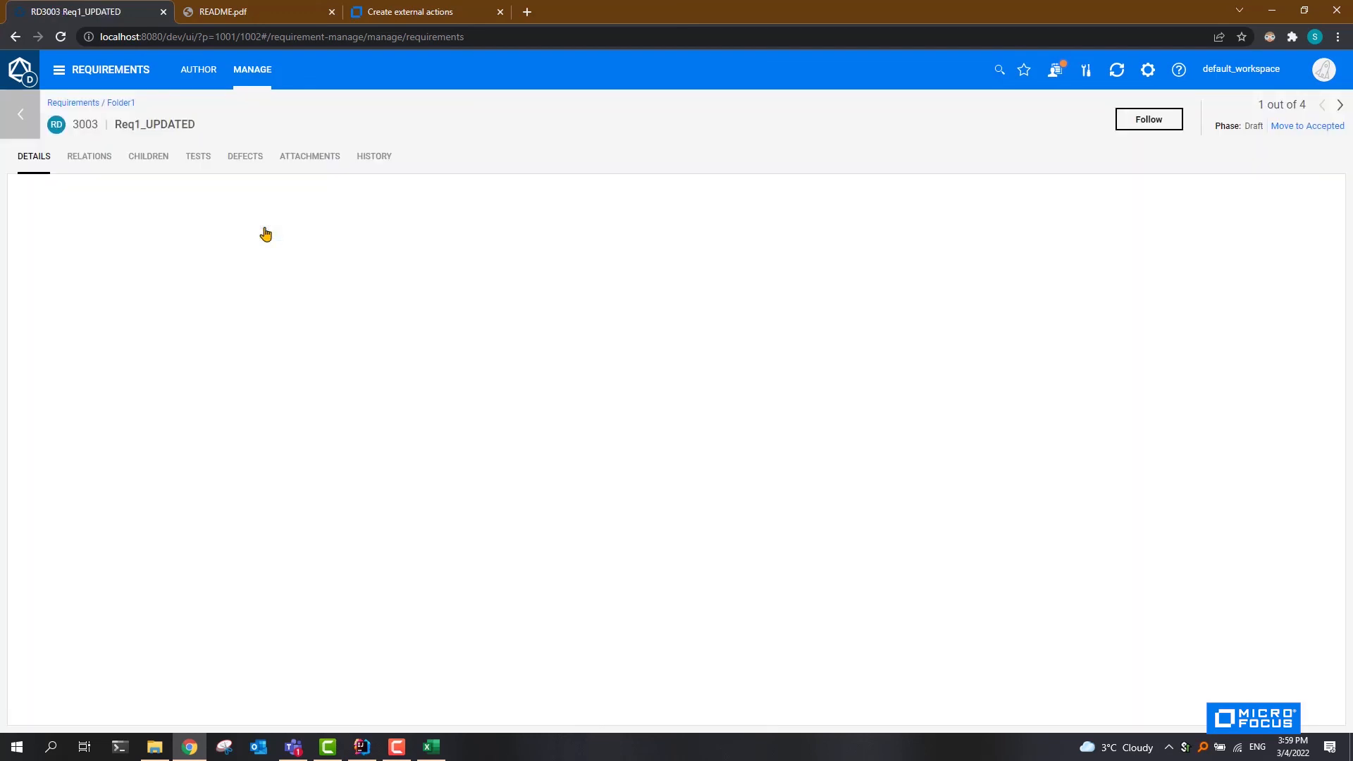
left_click(166, 282)
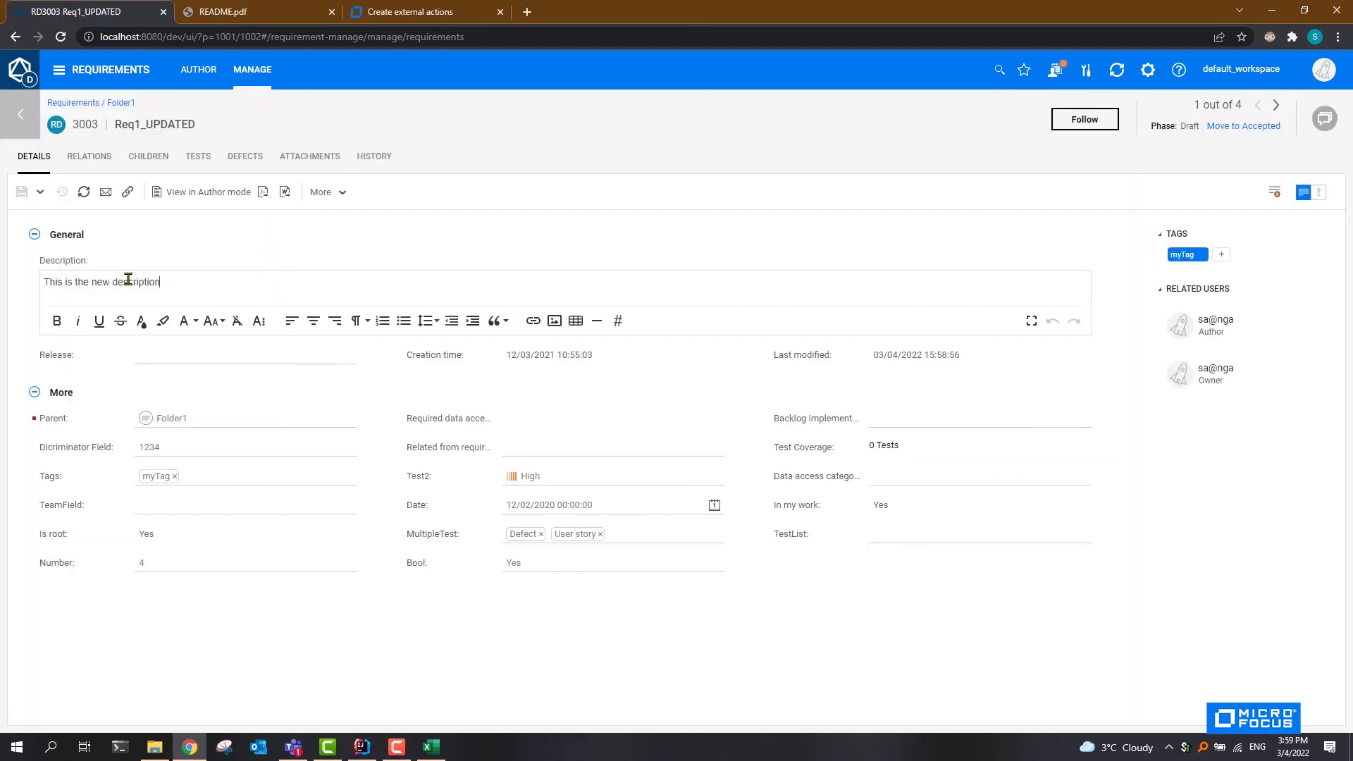
left_click_drag(166, 282, 53, 283)
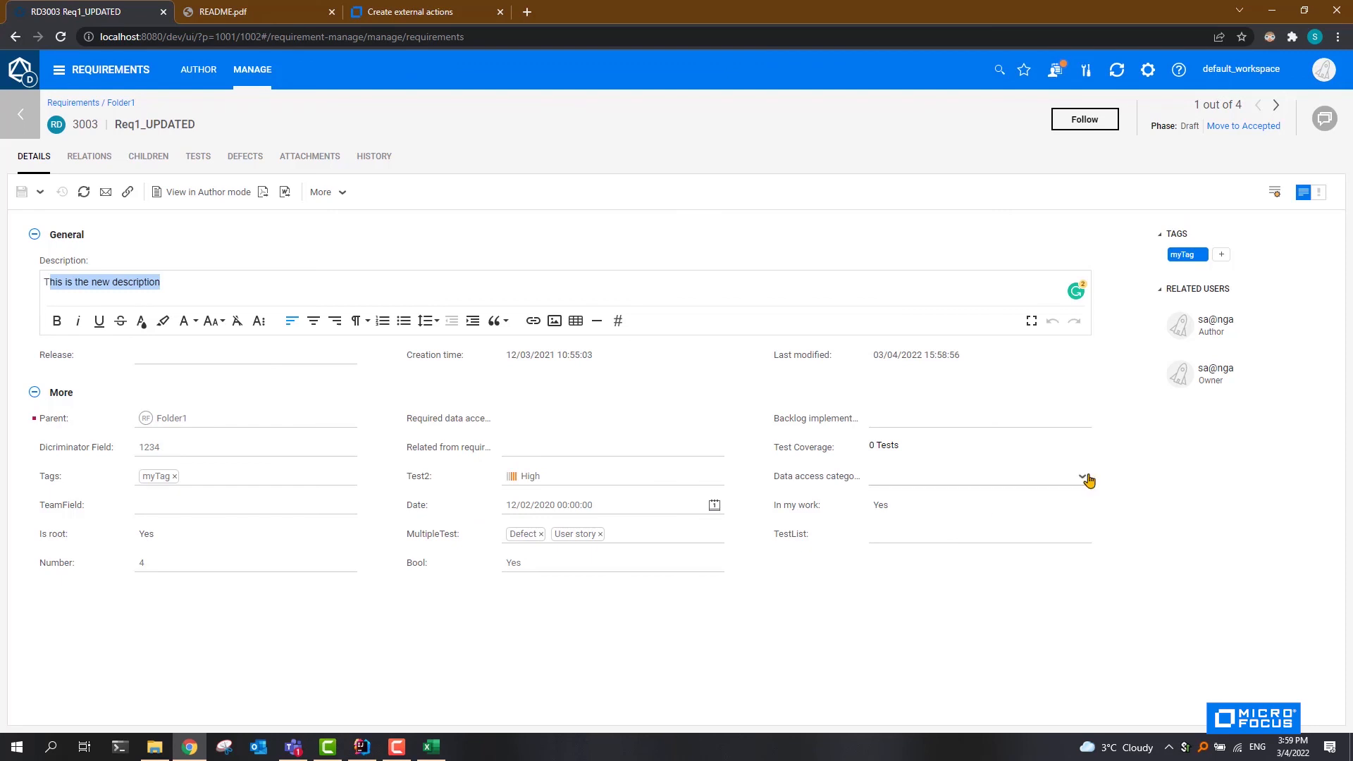
left_click(1232, 381)
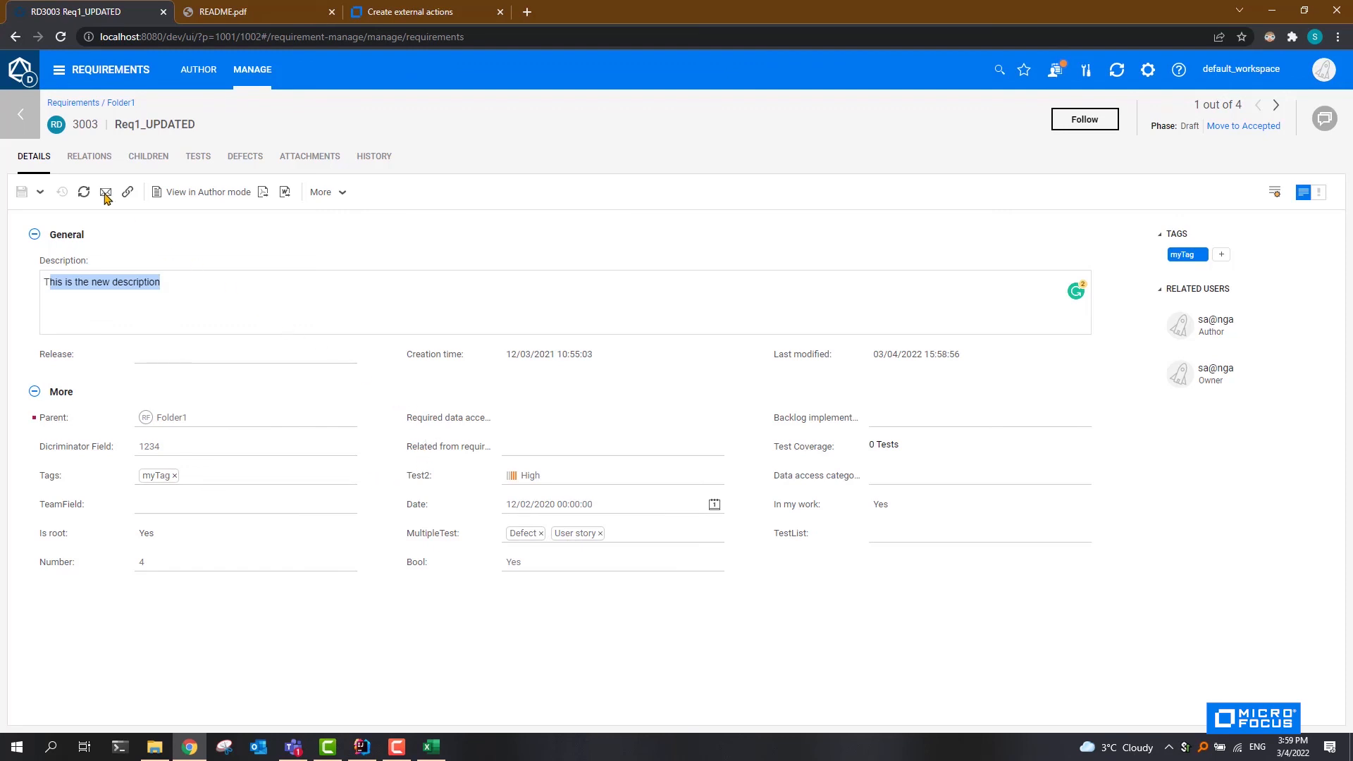
left_click(23, 115)
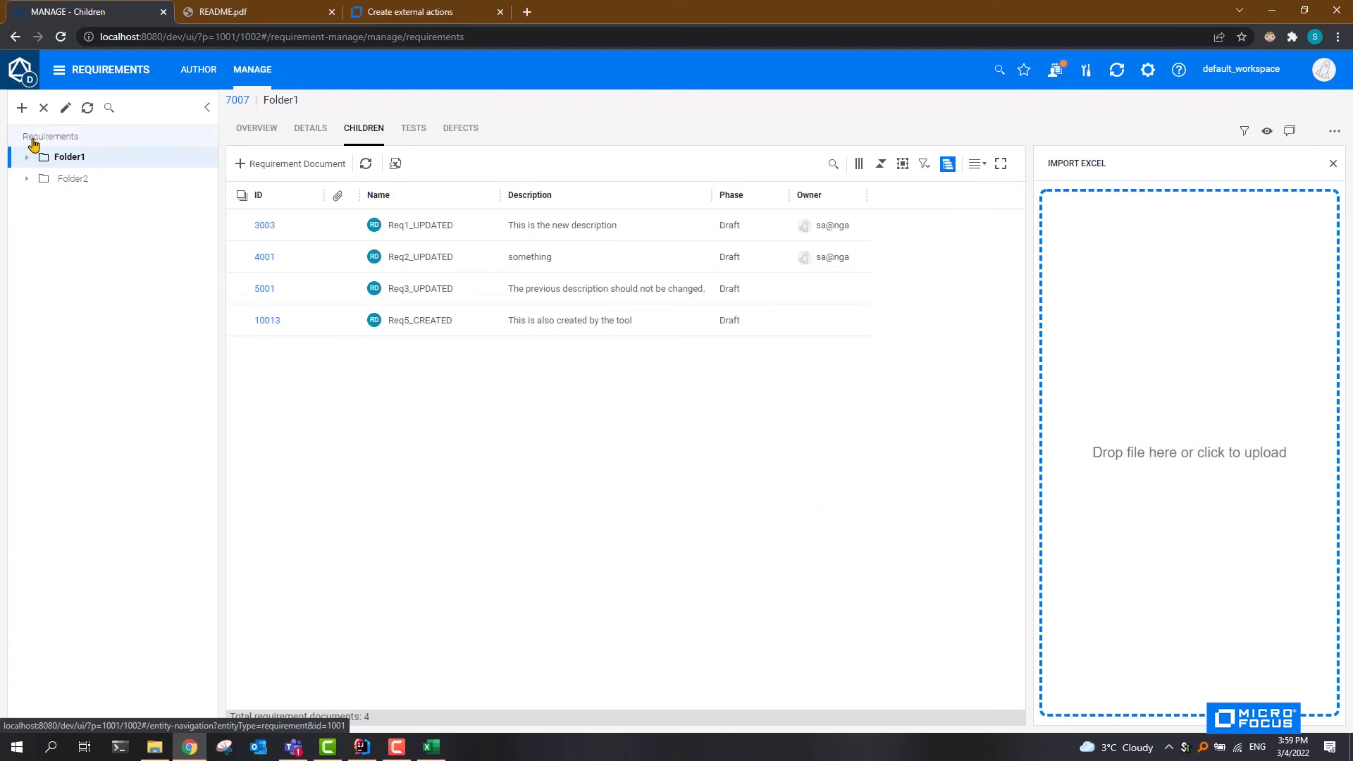
- Check Req4_CREATED's placement and details in Folder2 against its row in TestImport.xlsx
left_click(431, 740)
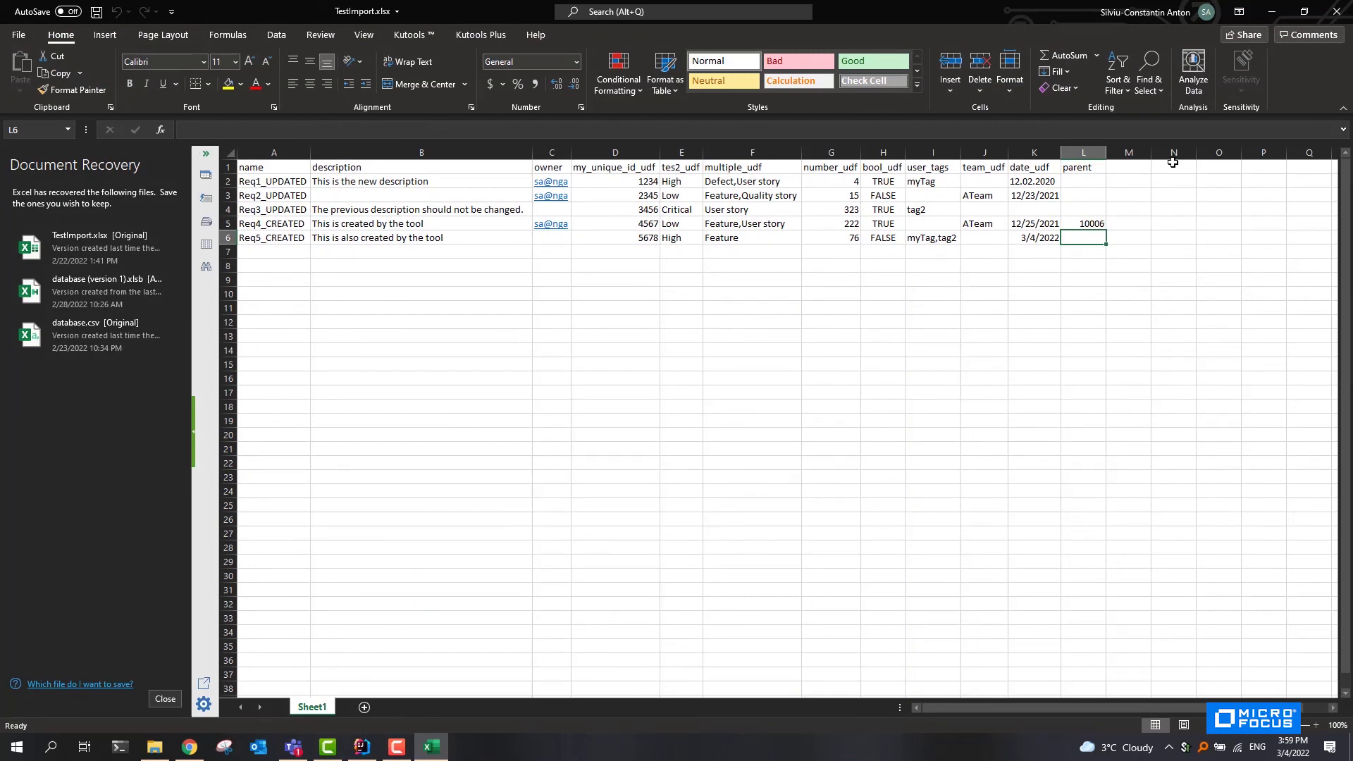
left_click(1272, 12)
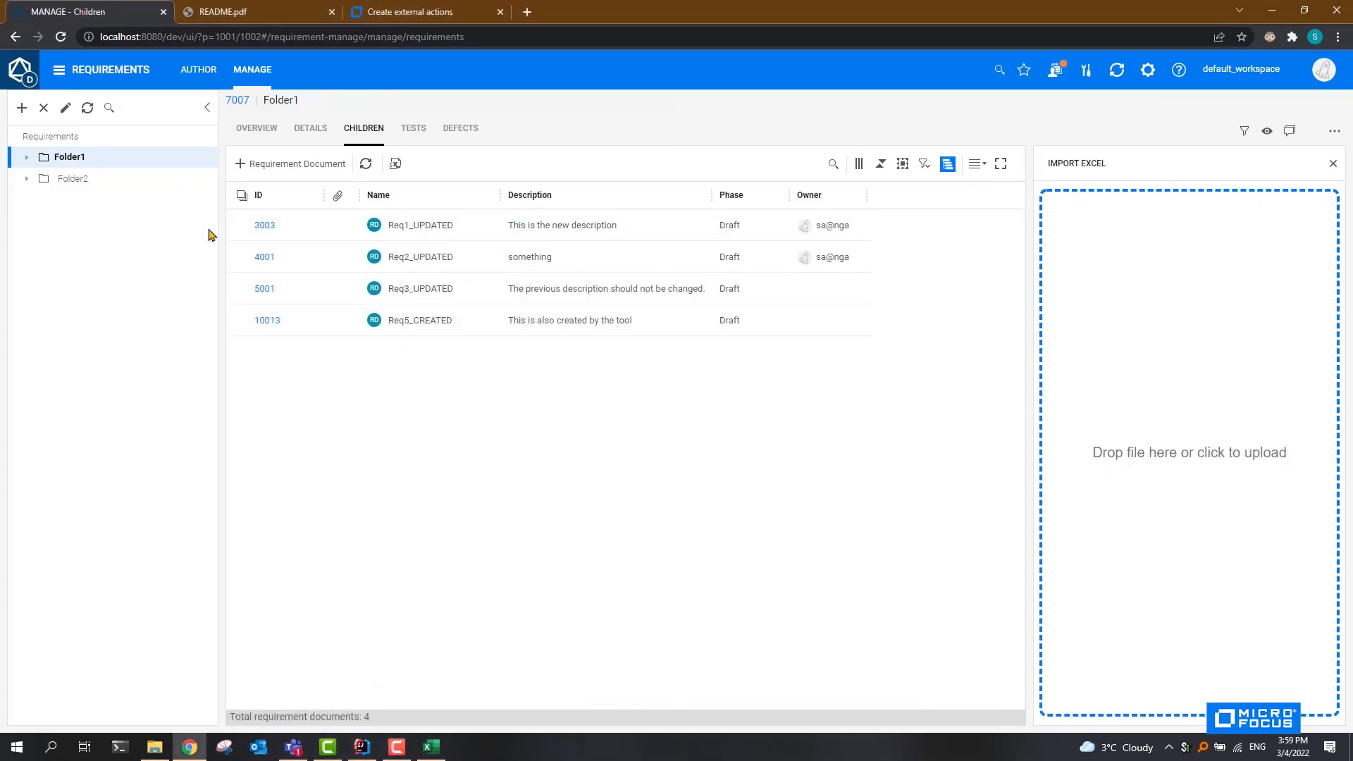
left_click(27, 180)
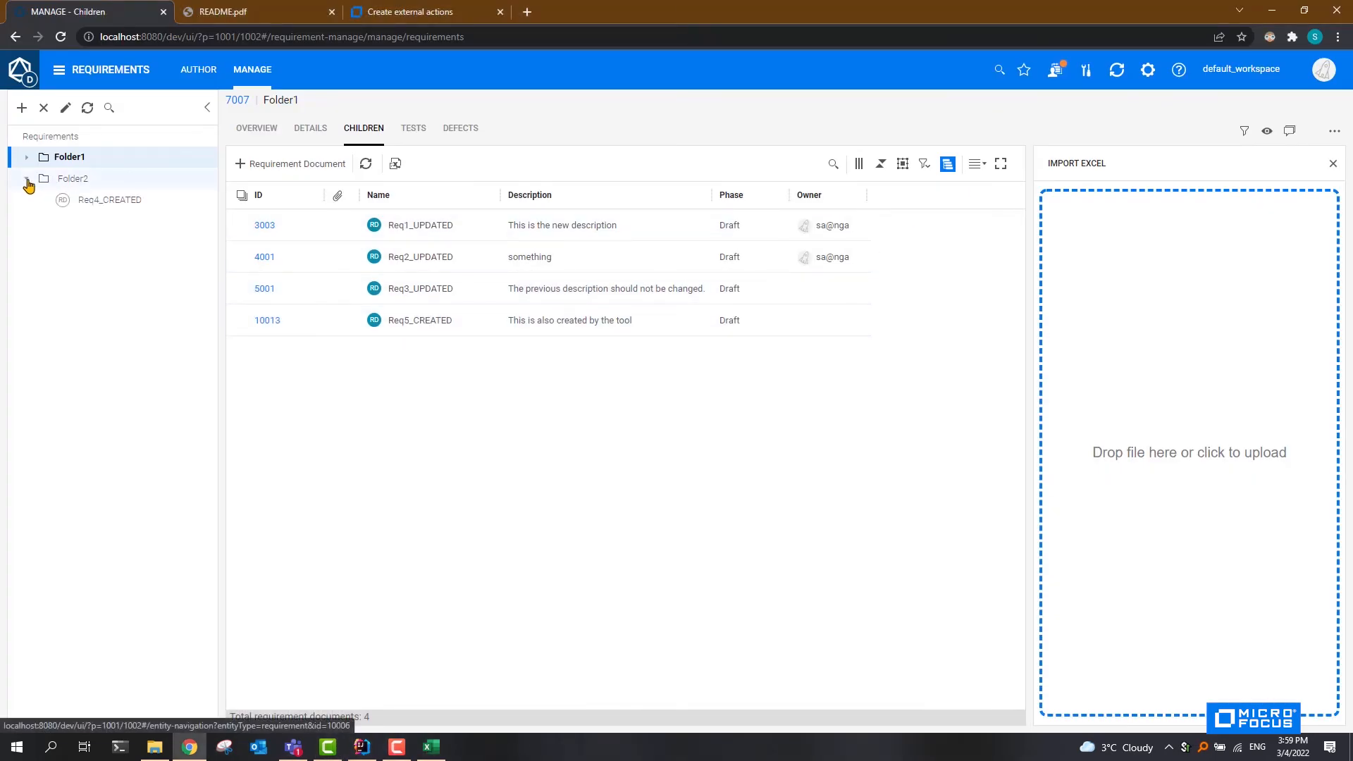
left_click(96, 203)
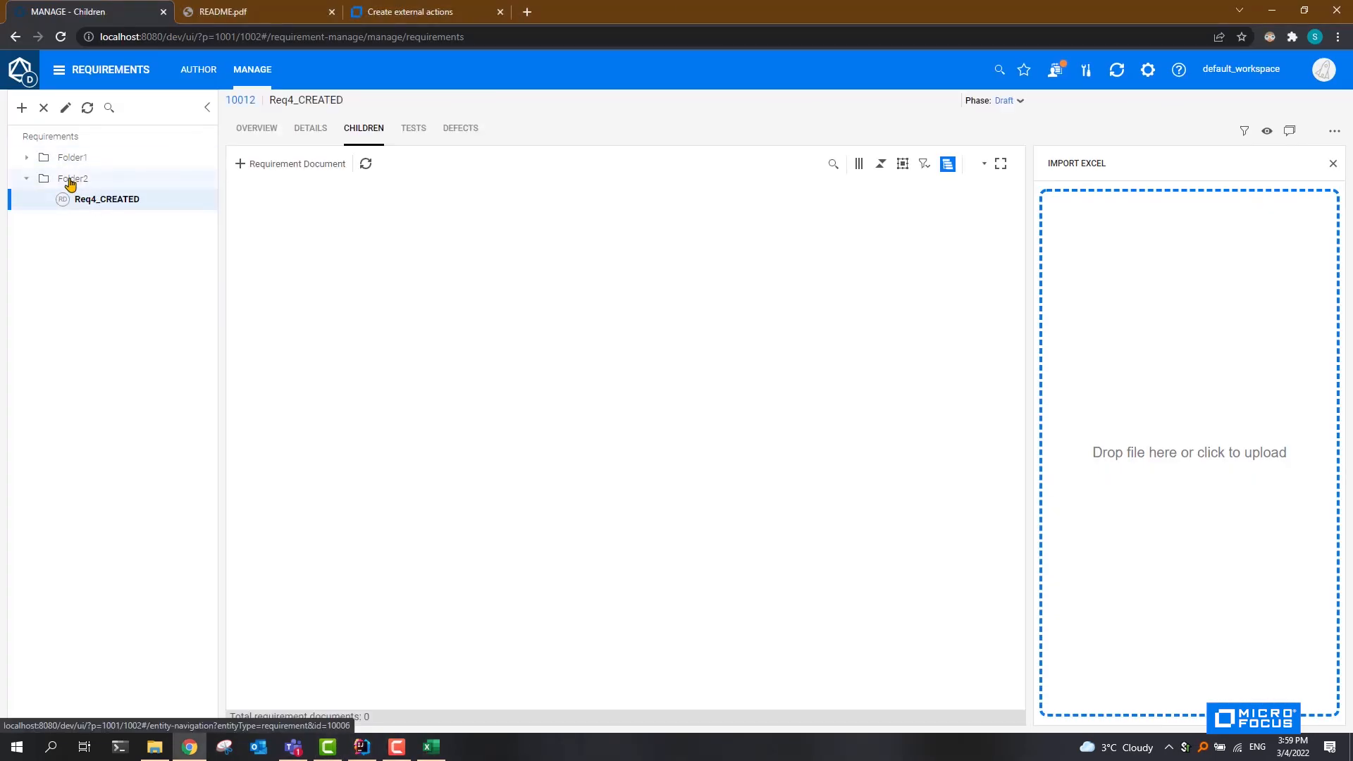
left_click(70, 181)
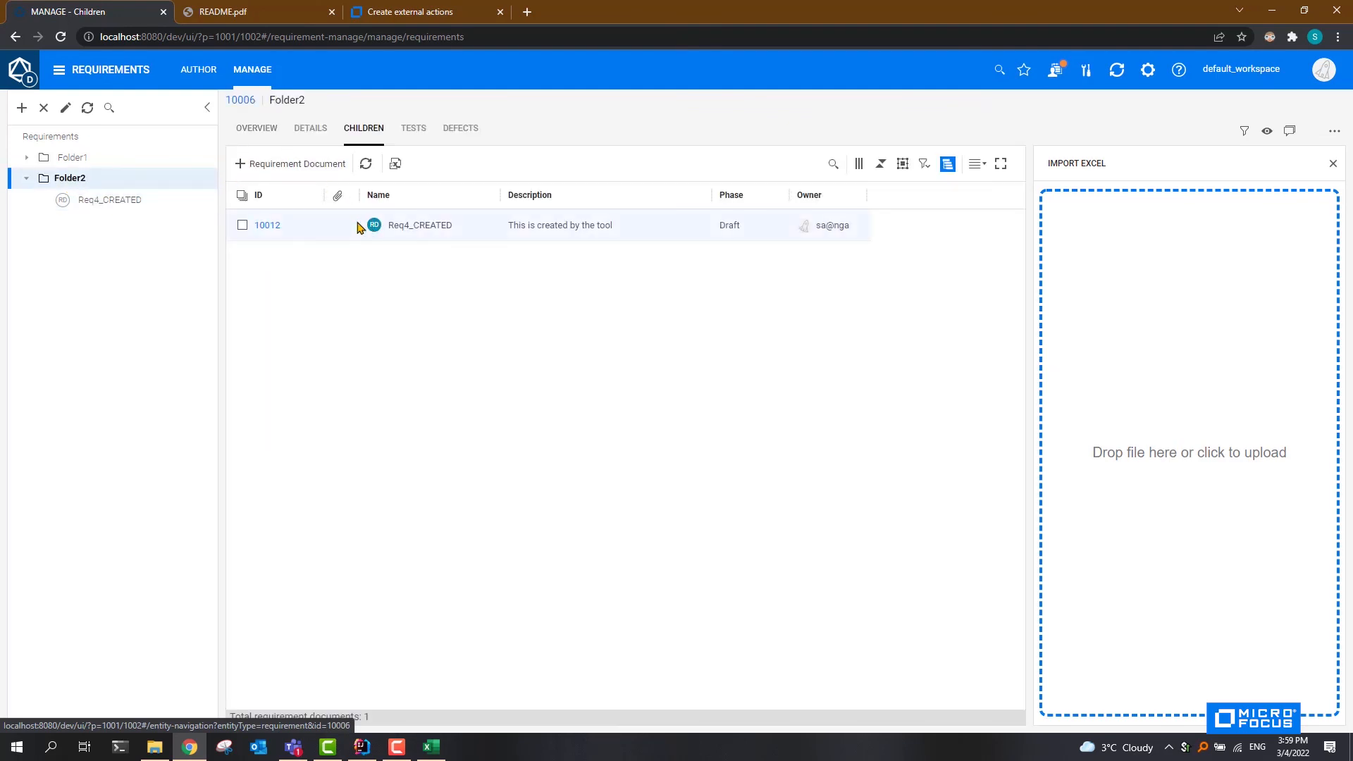
left_click(272, 226)
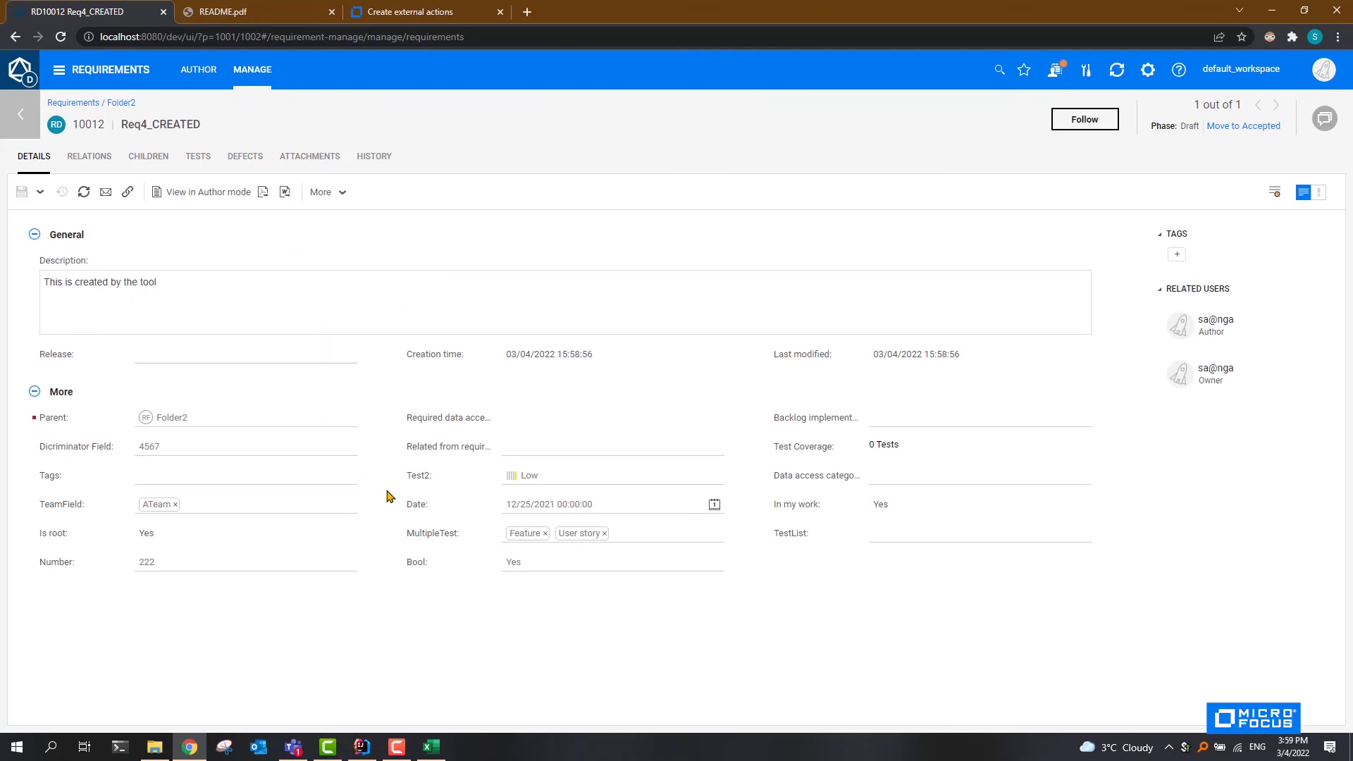
left_click(20, 114)
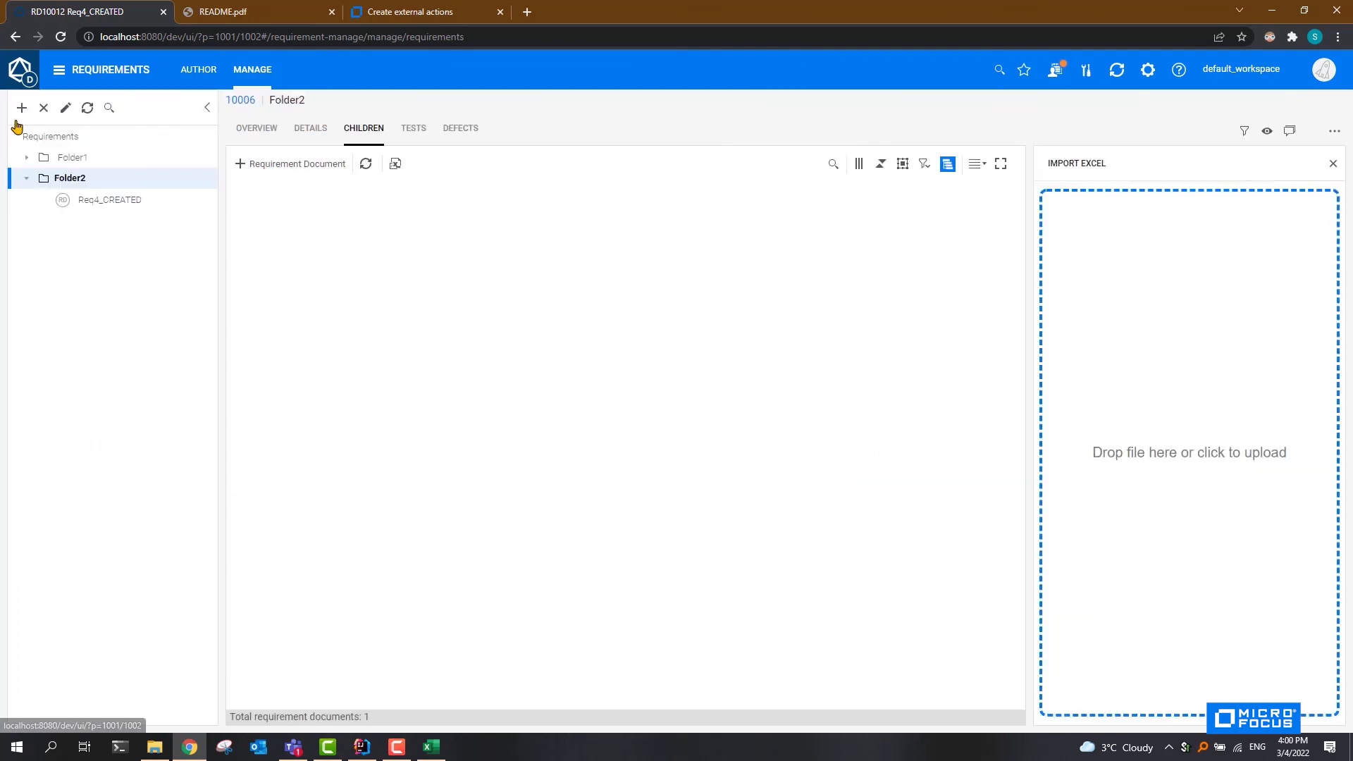
left_click(434, 747)
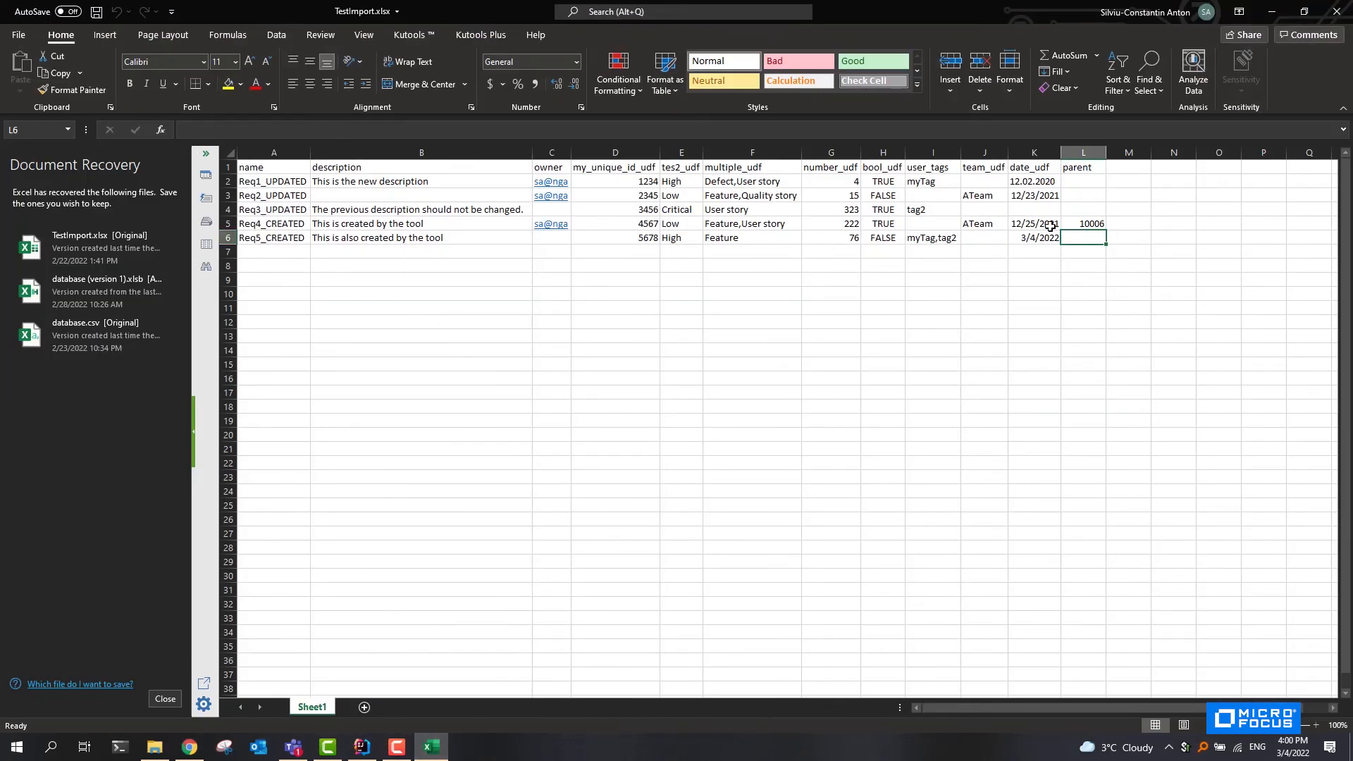
- Return to ALM Octane, expand Folder1 in the requirements tree, and open Req5_CREATED from its children to examine the imported field values
left_click(1272, 11)
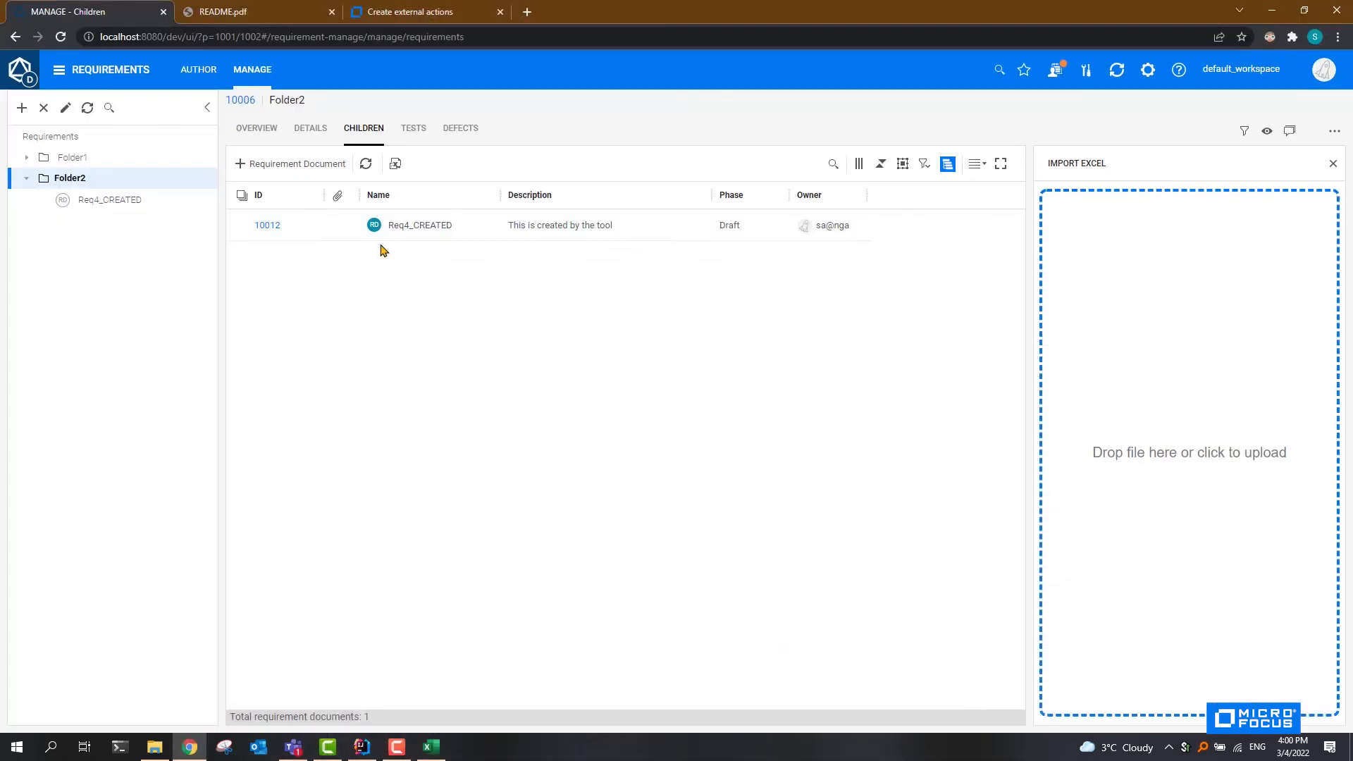
left_click(28, 158)
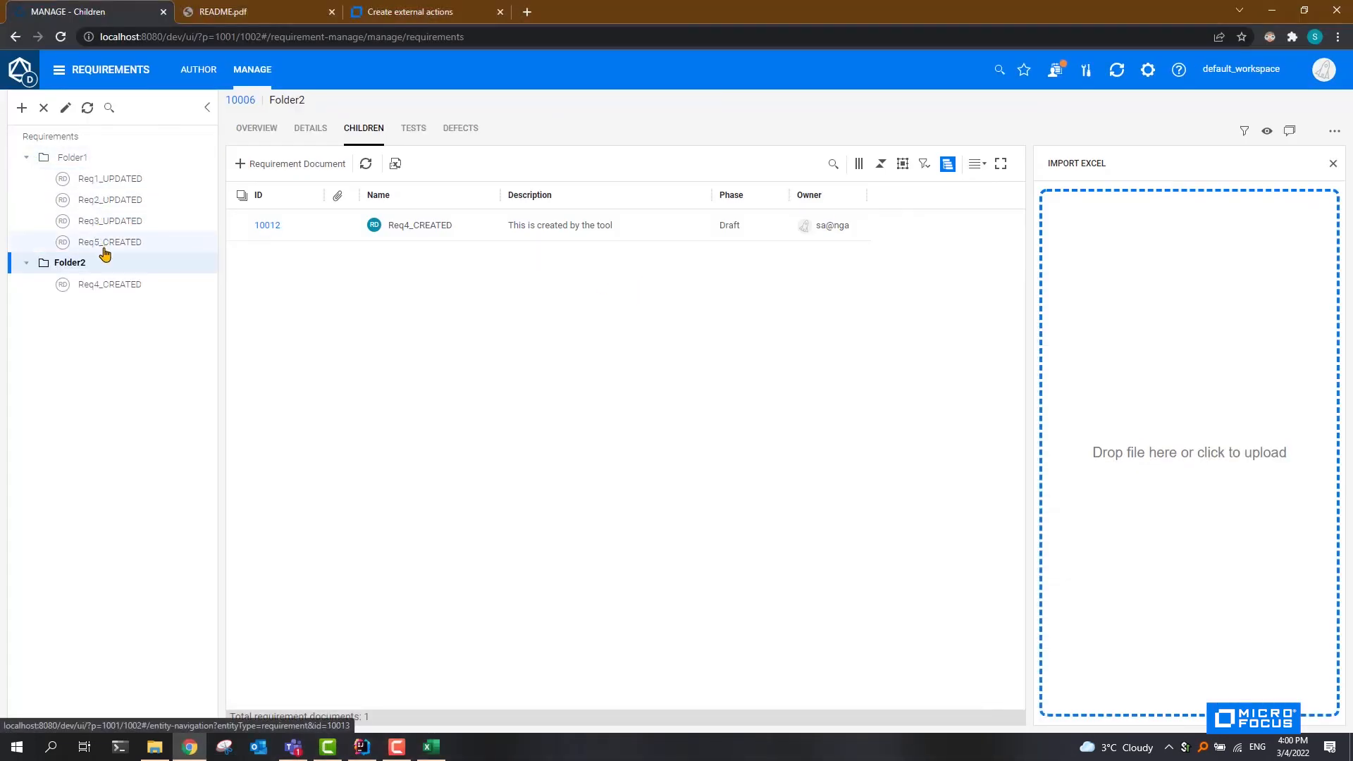
left_click(66, 160)
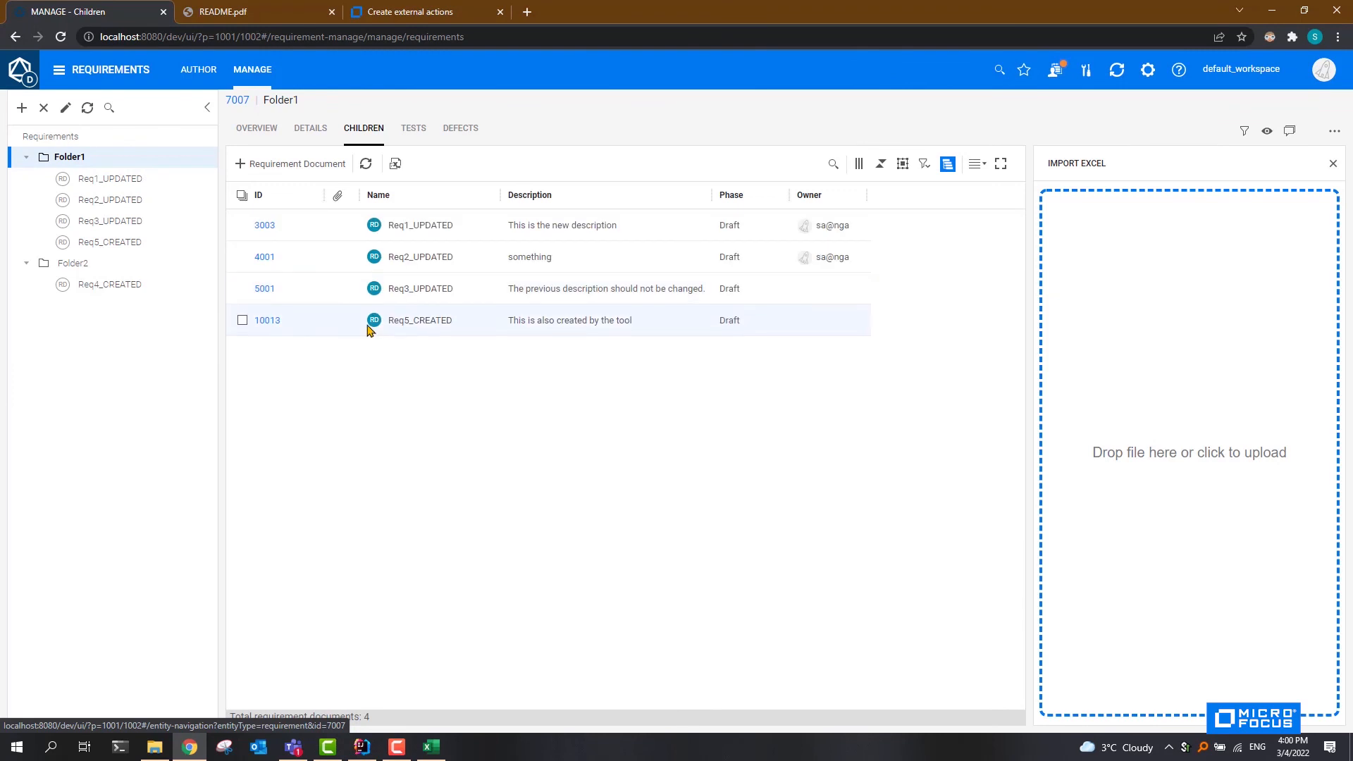
left_click(266, 321)
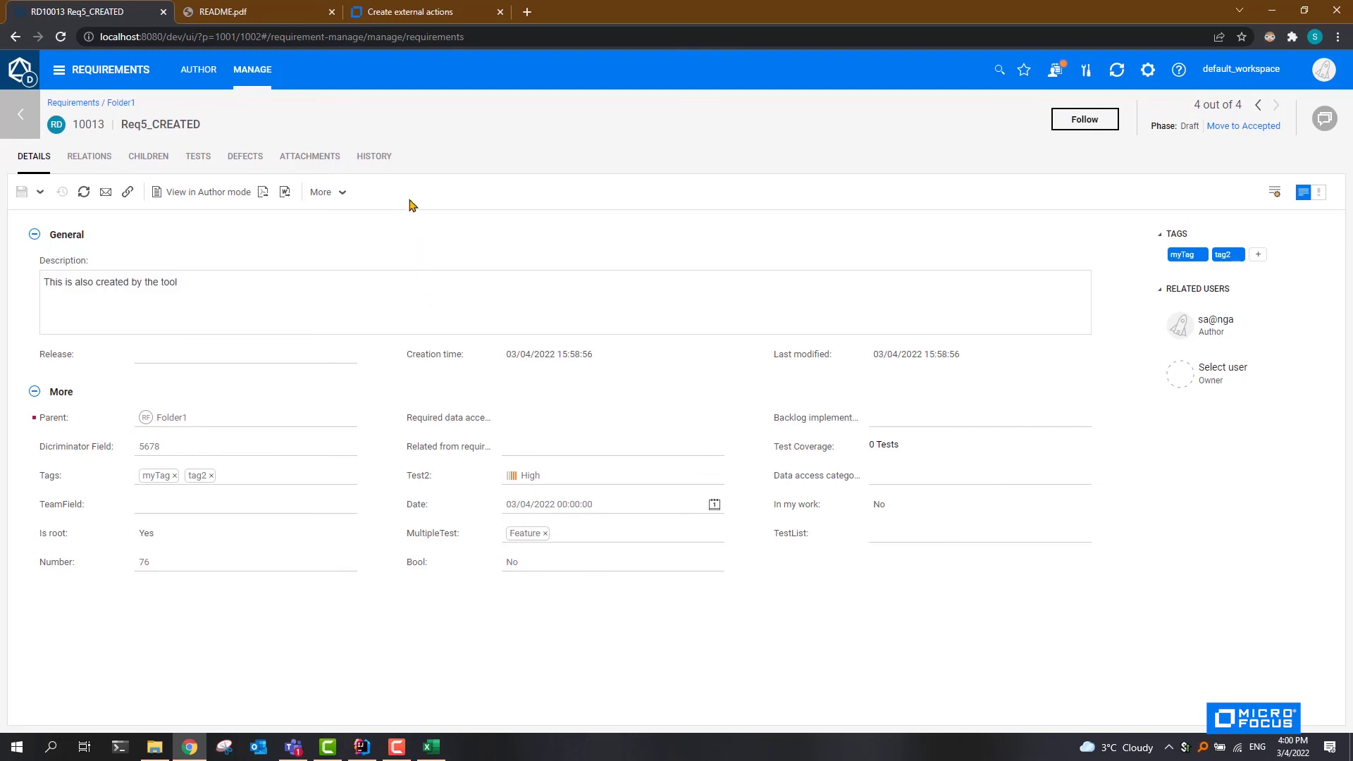
- Review the Create external actions topic in the ALM Octane Help Center and open the Create sidebar plugins topic
left_click(423, 12)
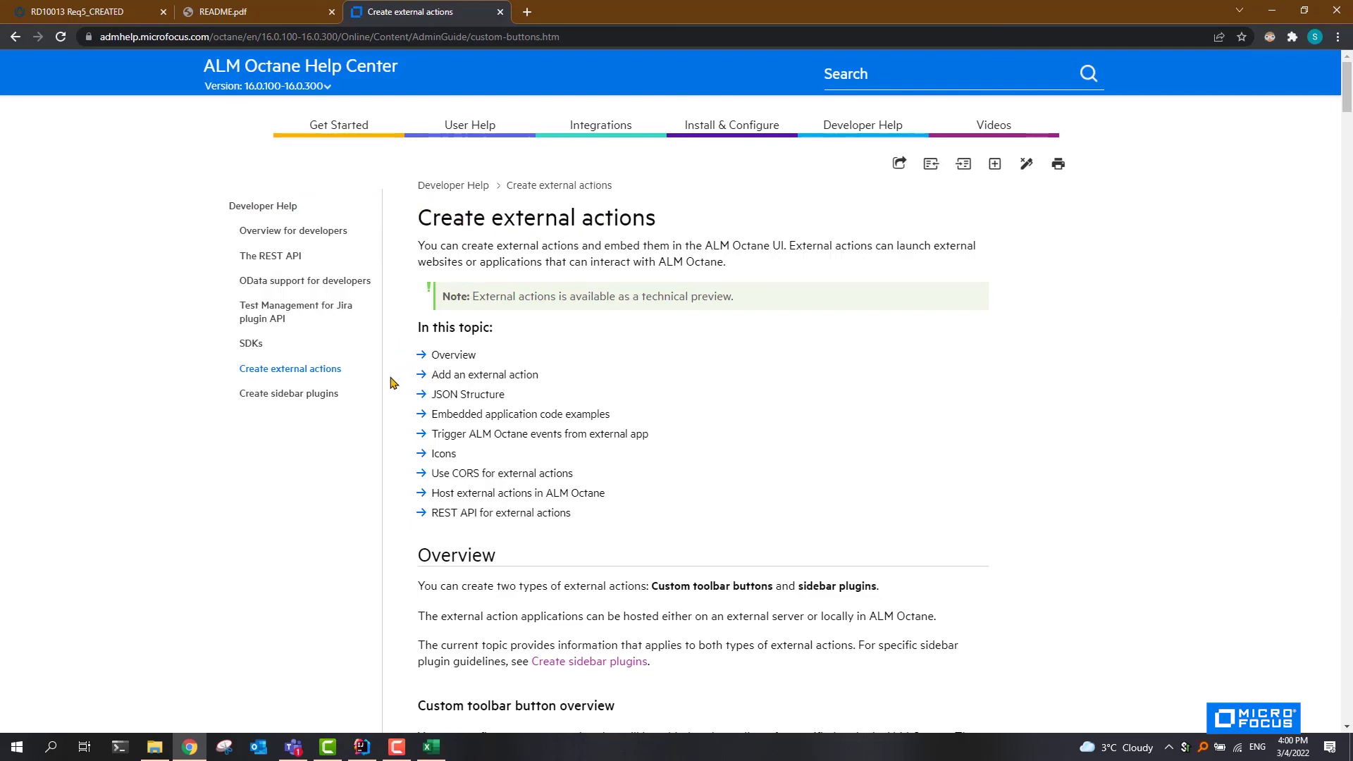
scroll(383, 381, "down", 2)
left_click(358, 262)
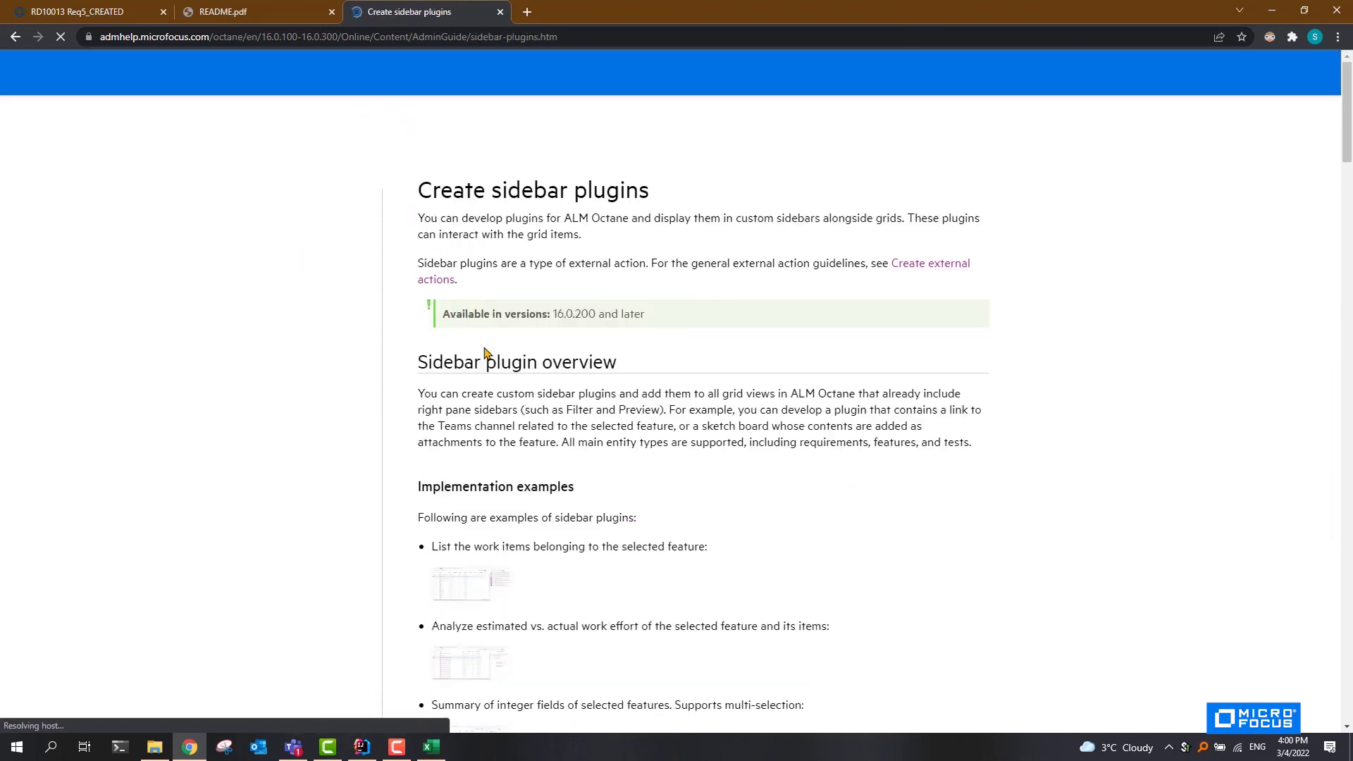